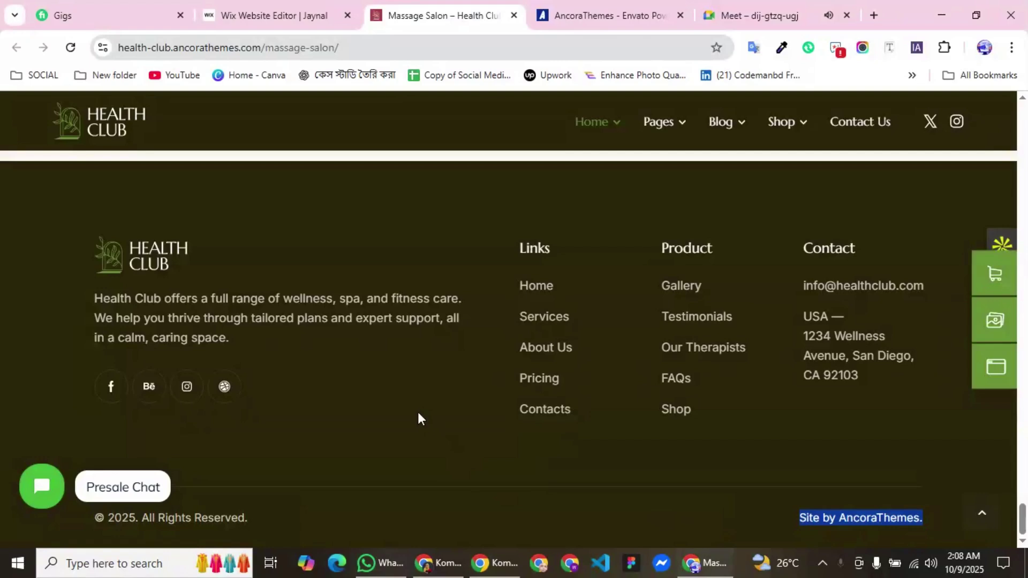
Look over the reference site's footer, switch to the Wix editor and check the home page's header and footer.
{"action": "scroll", "coordinate": [543, 289], "scroll_direction": "up", "scroll_amount": 4}
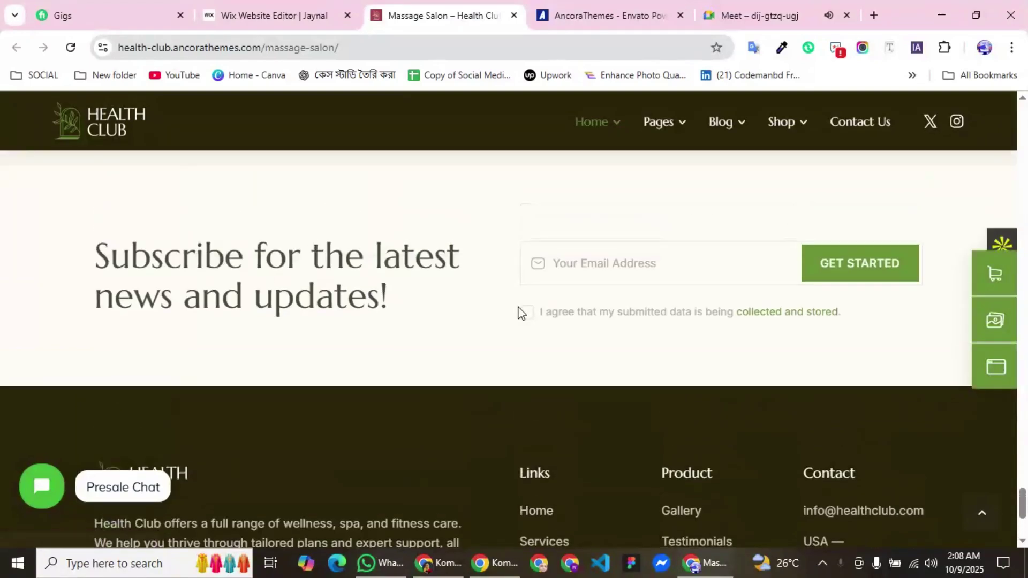
{"action": "scroll", "coordinate": [522, 313], "scroll_direction": "down", "scroll_amount": 4}
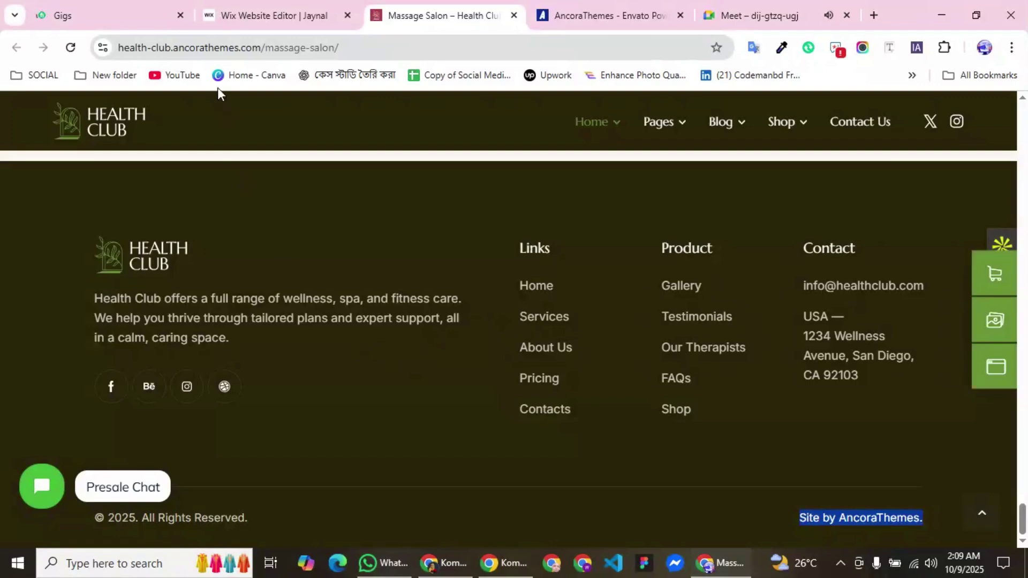
{"action": "left_click", "coordinate": [270, 19]}
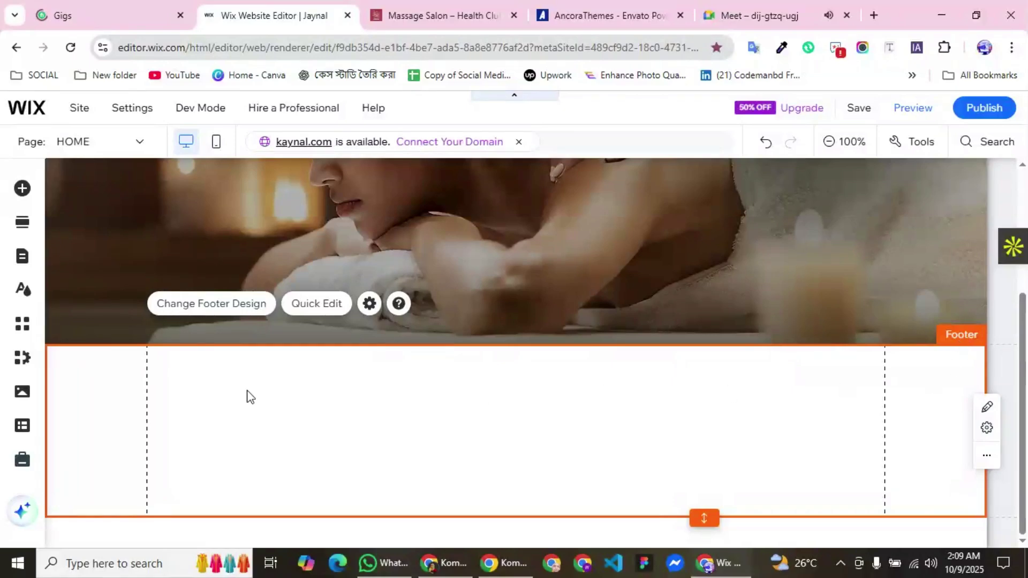
{"action": "scroll", "coordinate": [822, 434], "scroll_direction": "up", "scroll_amount": 4}
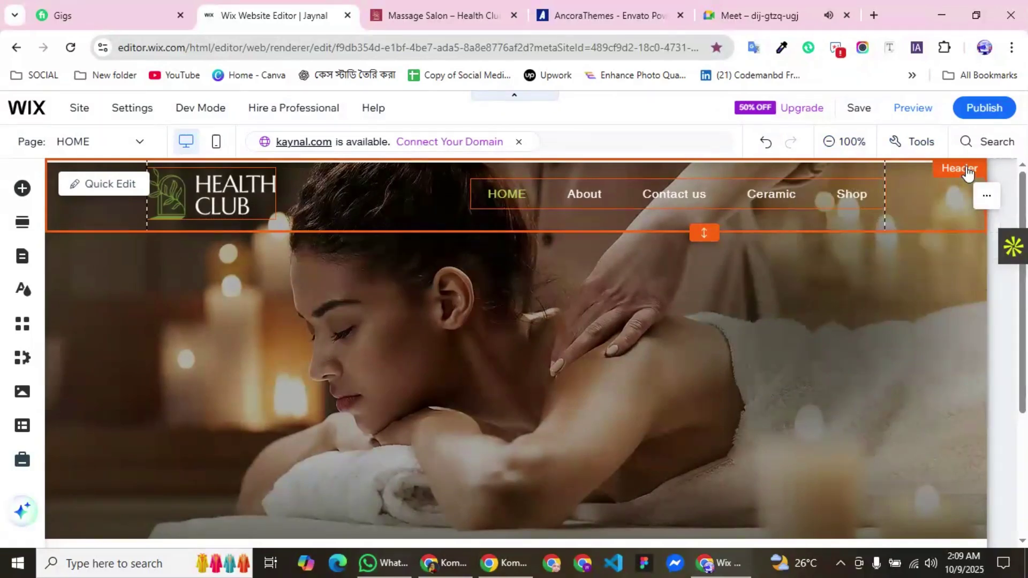
{"action": "scroll", "coordinate": [737, 369], "scroll_direction": "down", "scroll_amount": 5}
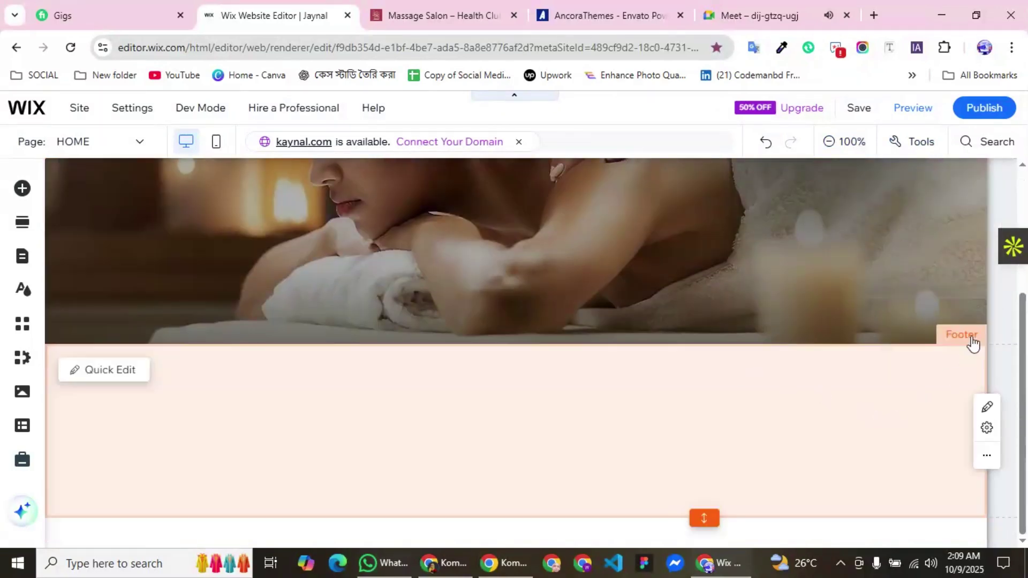
Set the footer's background fill to the dark green theme color #24441D.
{"action": "left_click", "coordinate": [340, 434]}
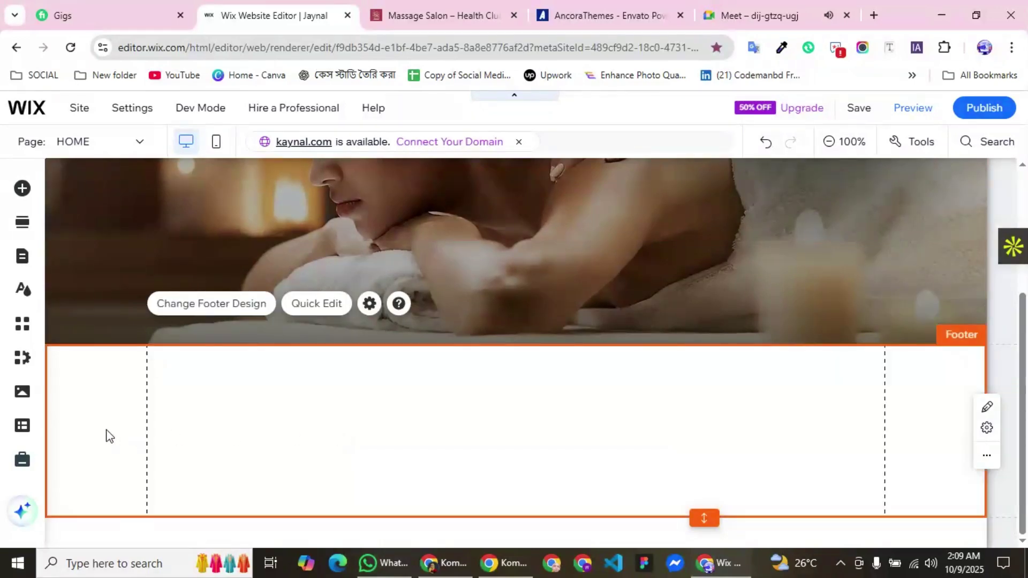
{"action": "left_click", "coordinate": [224, 306]}
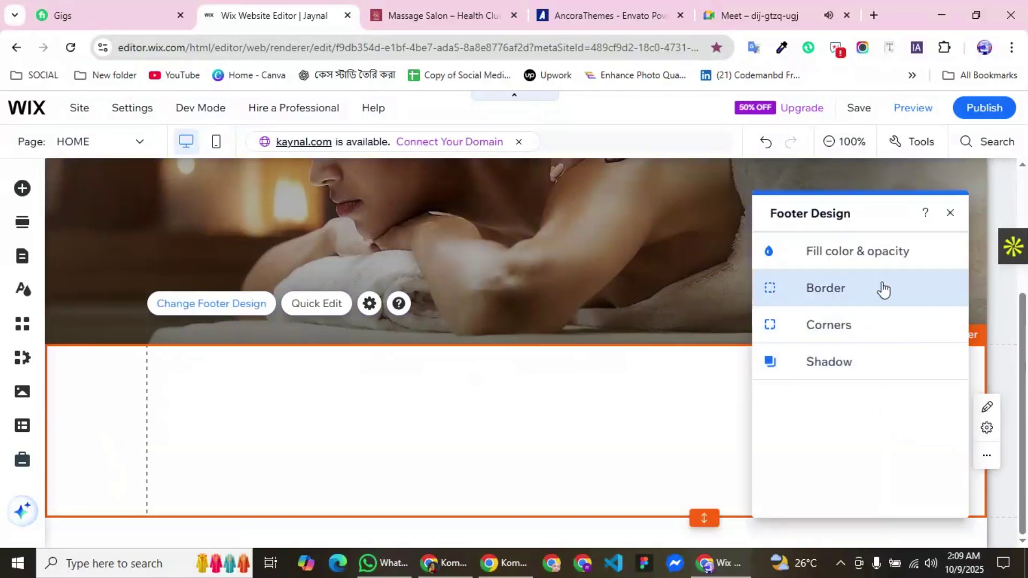
{"action": "left_click", "coordinate": [850, 259]}
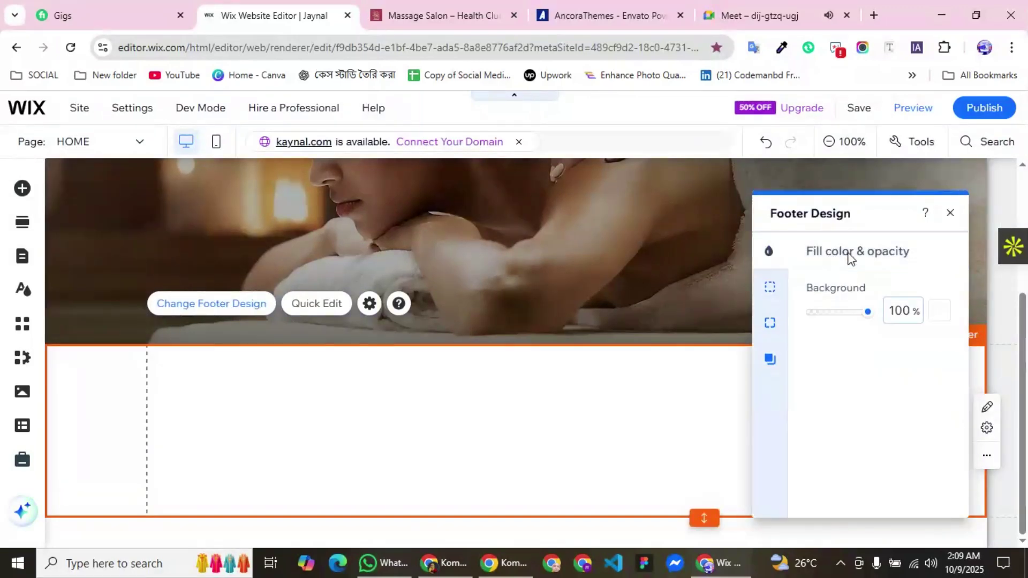
{"action": "left_click", "coordinate": [943, 312]}
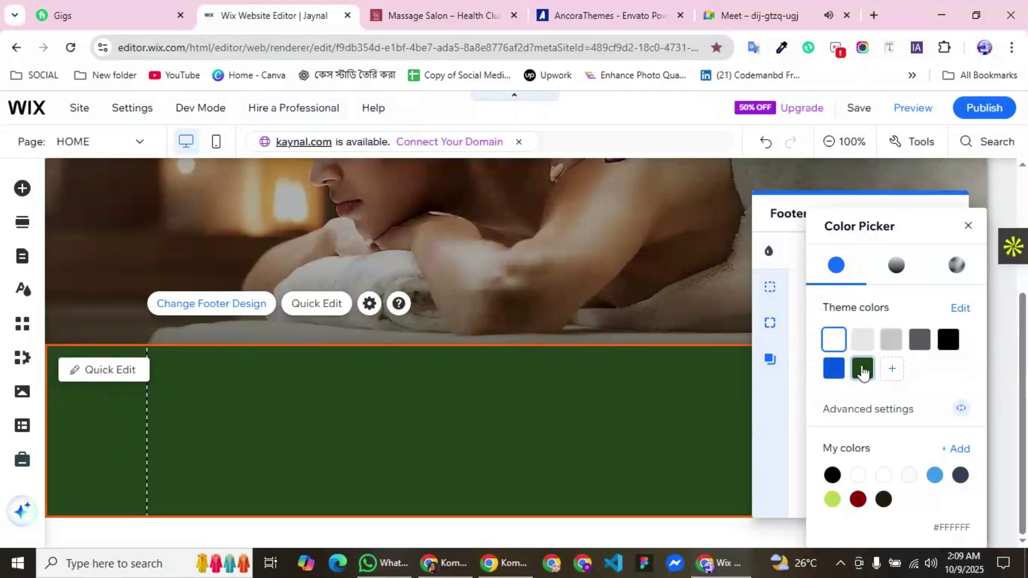
{"action": "left_click", "coordinate": [862, 369]}
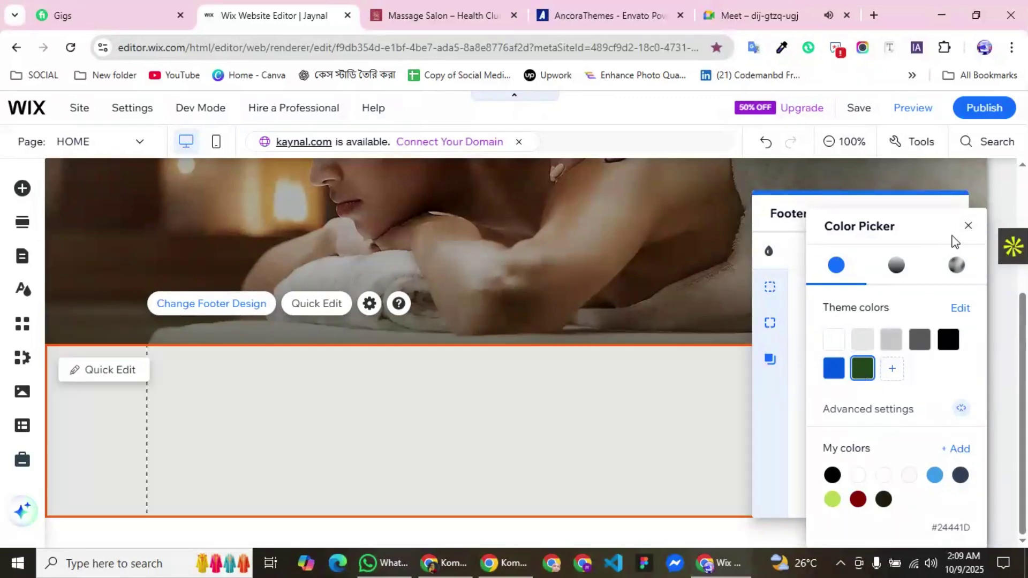
{"action": "left_click", "coordinate": [968, 226]}
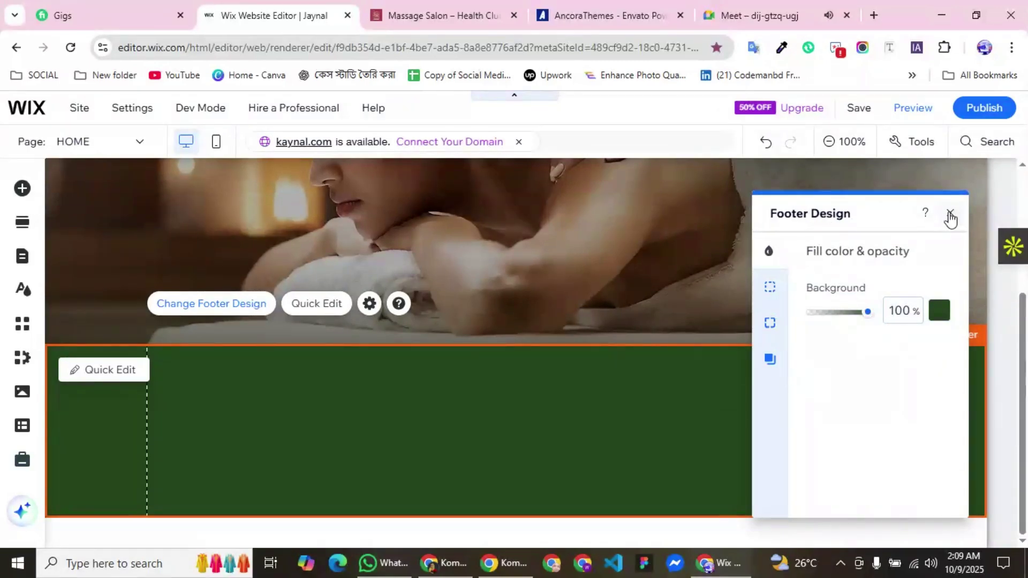
{"action": "left_click", "coordinate": [950, 214]}
{"action": "left_click", "coordinate": [398, 440]}
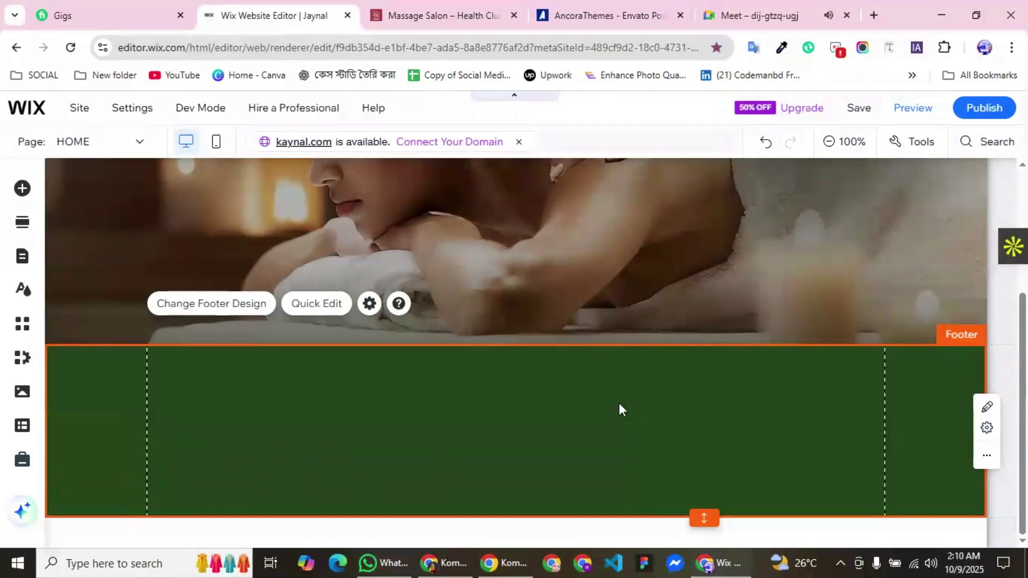
Add logo-dark.webp from the site files to the footer and place it near the top at the left content guide.
{"action": "left_click", "coordinate": [451, 9]}
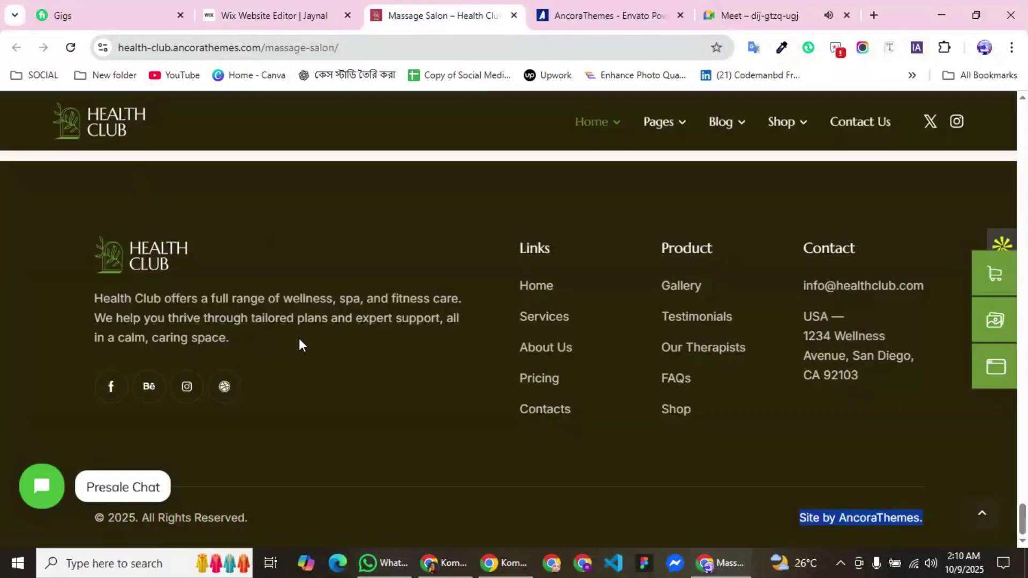
{"action": "left_click", "coordinate": [251, 15]}
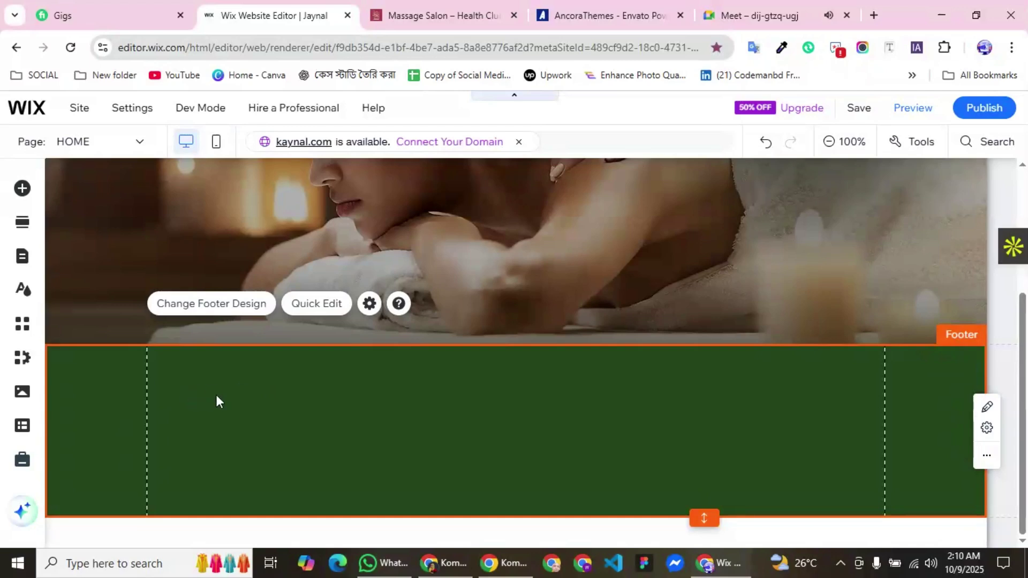
{"action": "left_click", "coordinate": [22, 189]}
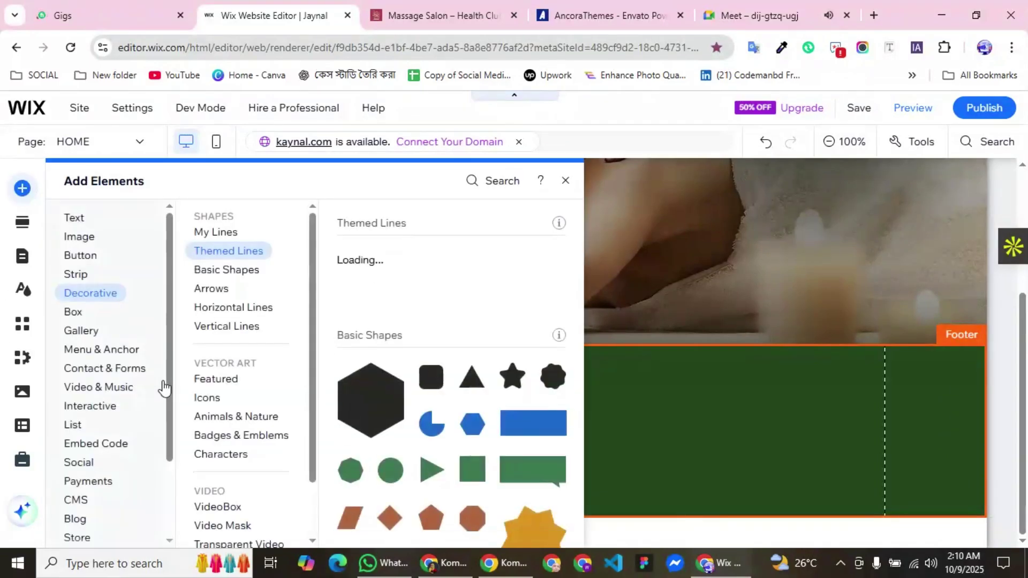
{"action": "left_click", "coordinate": [79, 236]}
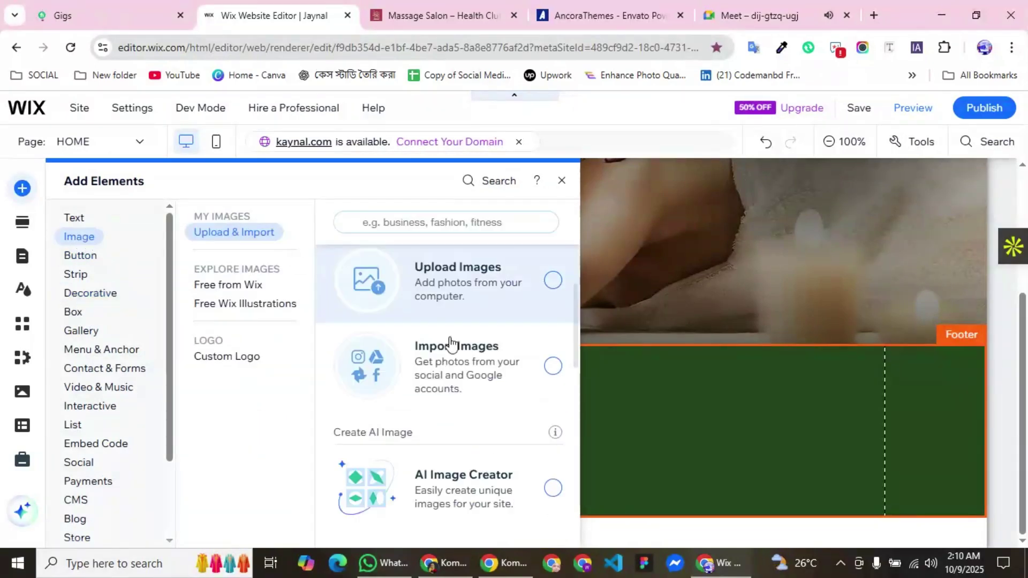
{"action": "scroll", "coordinate": [449, 390], "scroll_direction": "down", "scroll_amount": 3}
{"action": "scroll", "coordinate": [449, 390], "scroll_direction": "down", "scroll_amount": 4}
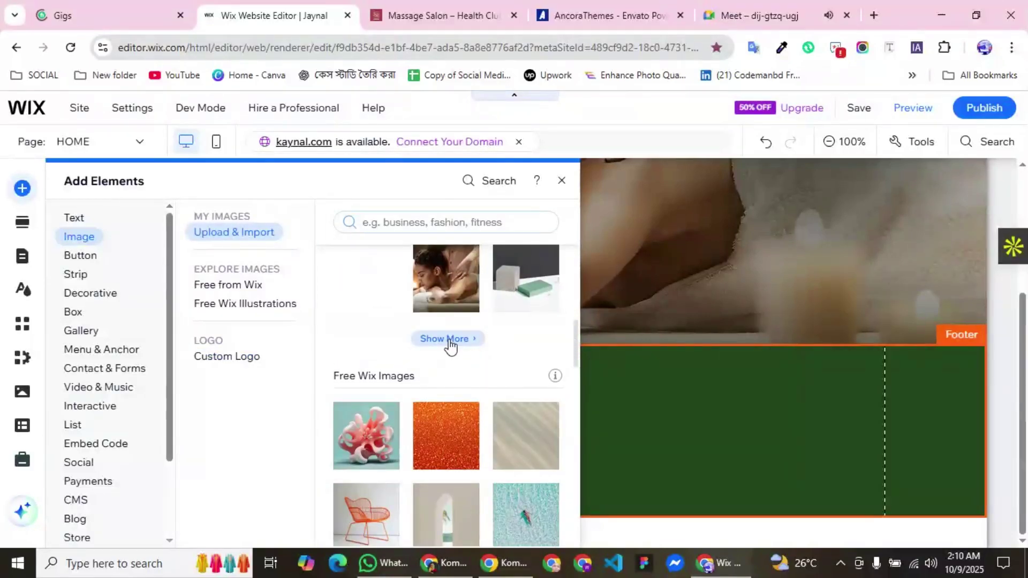
{"action": "left_click", "coordinate": [455, 340]}
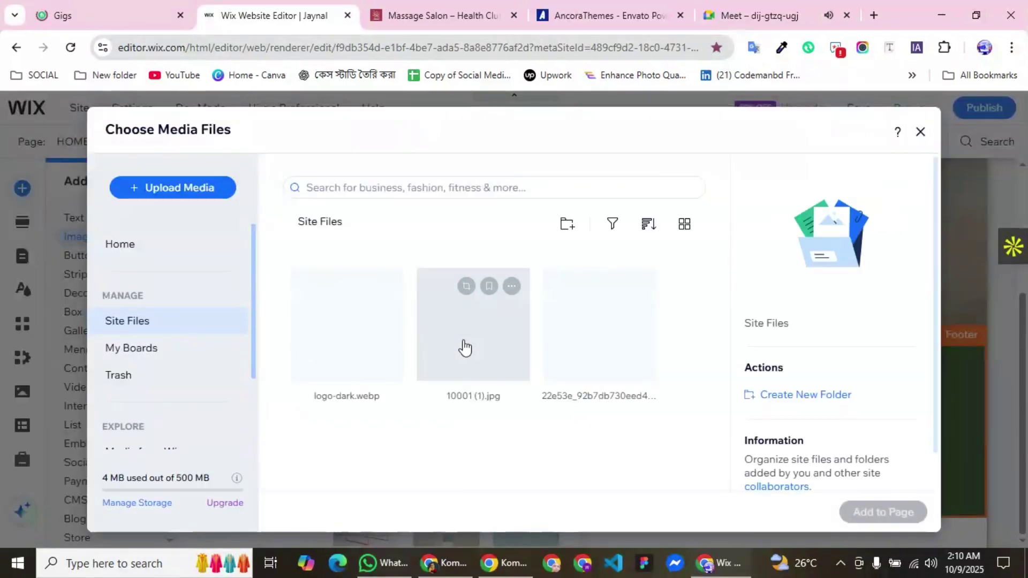
{"action": "left_click", "coordinate": [681, 15]}
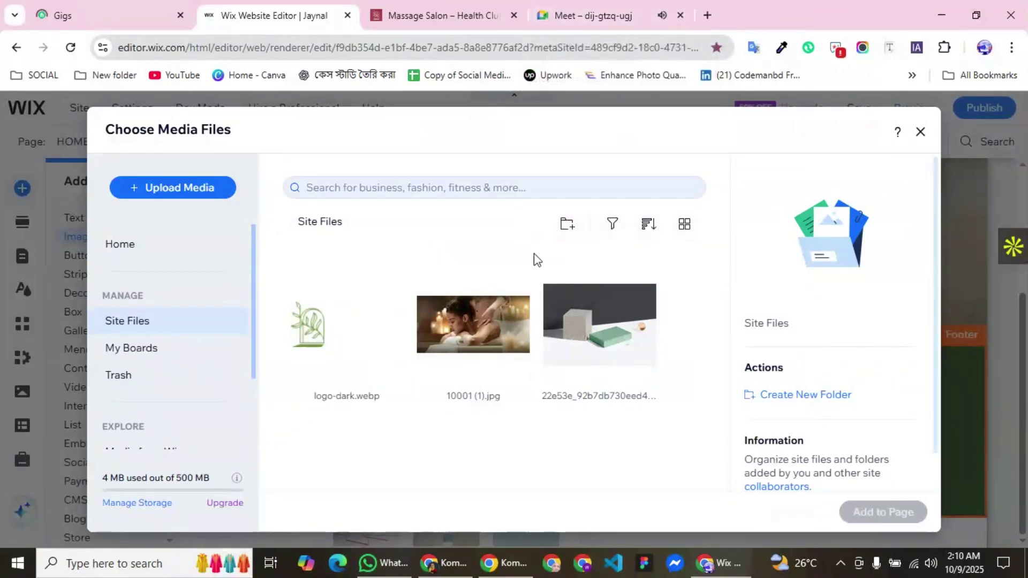
{"action": "left_click", "coordinate": [319, 339]}
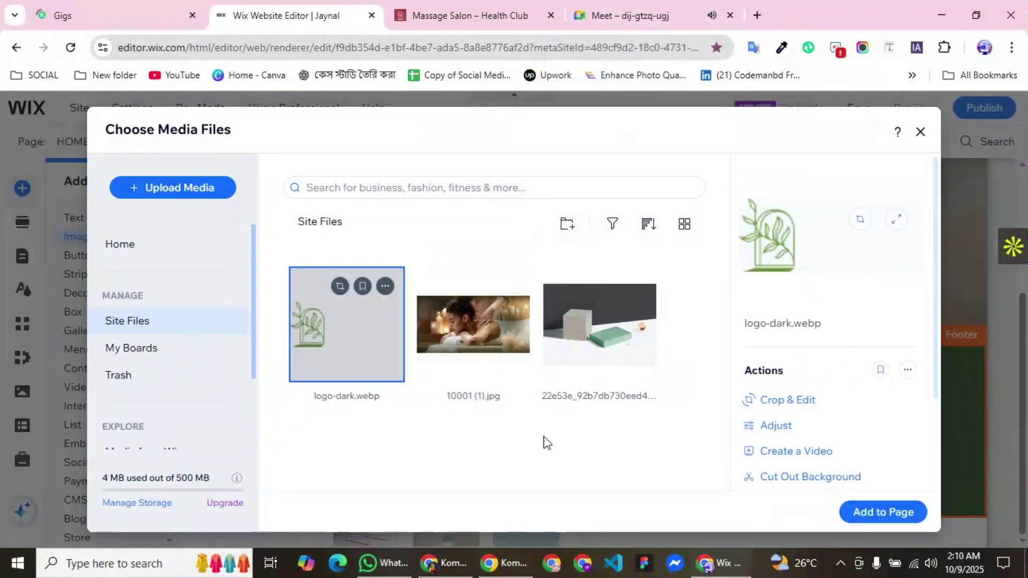
{"action": "left_click", "coordinate": [892, 517]}
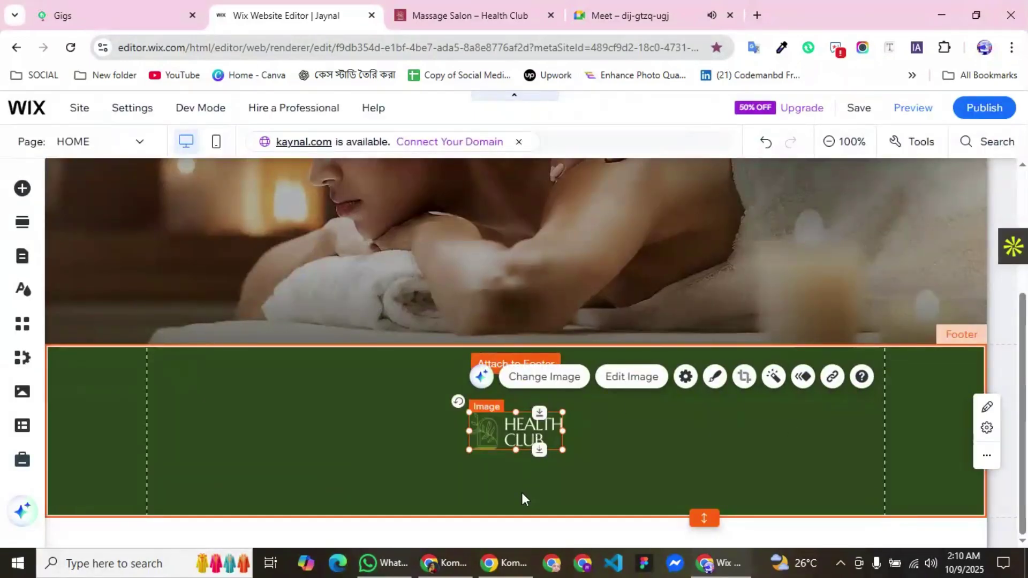
{"action": "mouse_move", "coordinate": [515, 431]}
{"action": "left_mouse_down"}
{"action": "mouse_move", "coordinate": [222, 411]}
{"action": "mouse_move", "coordinate": [196, 394]}
{"action": "left_mouse_up"}
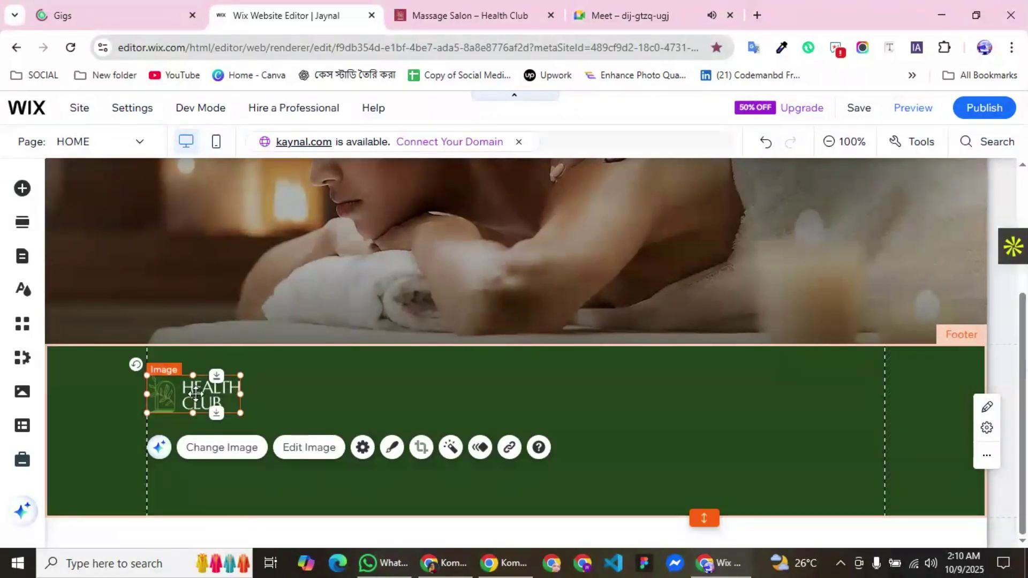
Copy the description paragraph beneath the logo in the reference massage salon site's footer.
{"action": "left_click", "coordinate": [497, 15]}
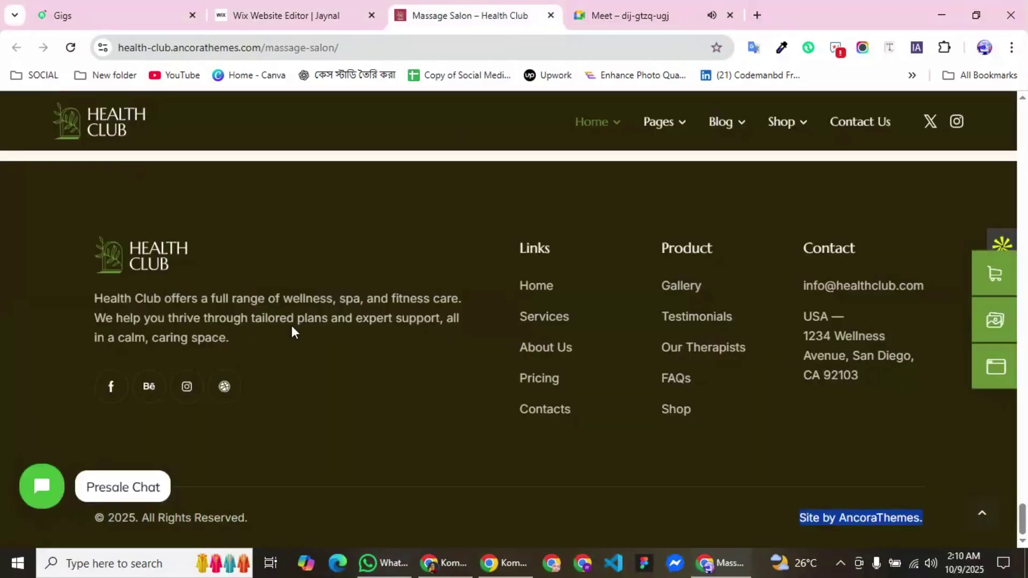
{"action": "left_click_drag", "start_coordinate": [235, 341], "coordinate": [97, 308]}
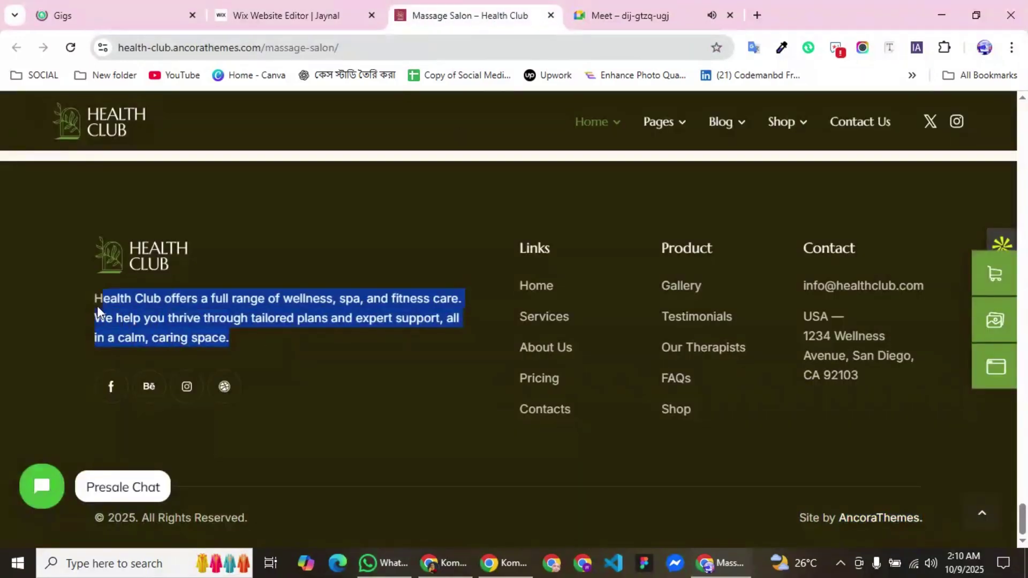
{"action": "right_click", "coordinate": [134, 315]}
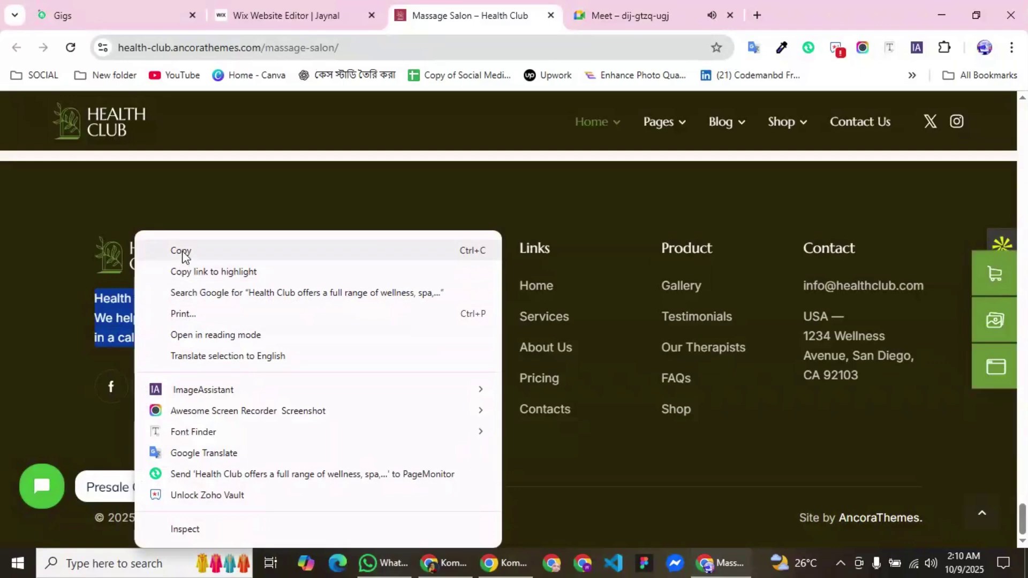
{"action": "left_click", "coordinate": [184, 251]}
Switch back to the Wix editor and add a themed paragraph text element beneath the footer logo.
{"action": "left_click", "coordinate": [276, 10]}
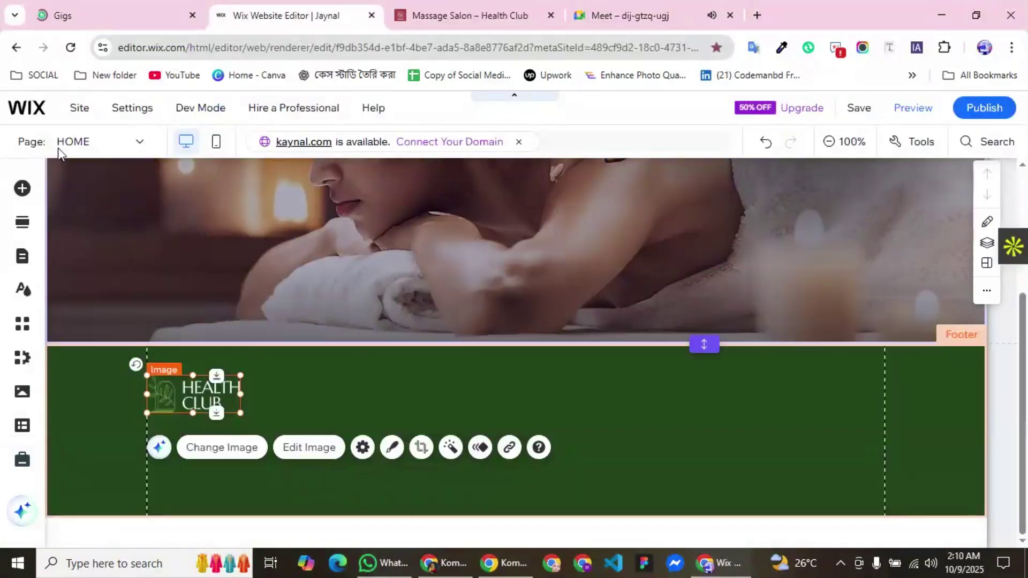
{"action": "left_click", "coordinate": [21, 189]}
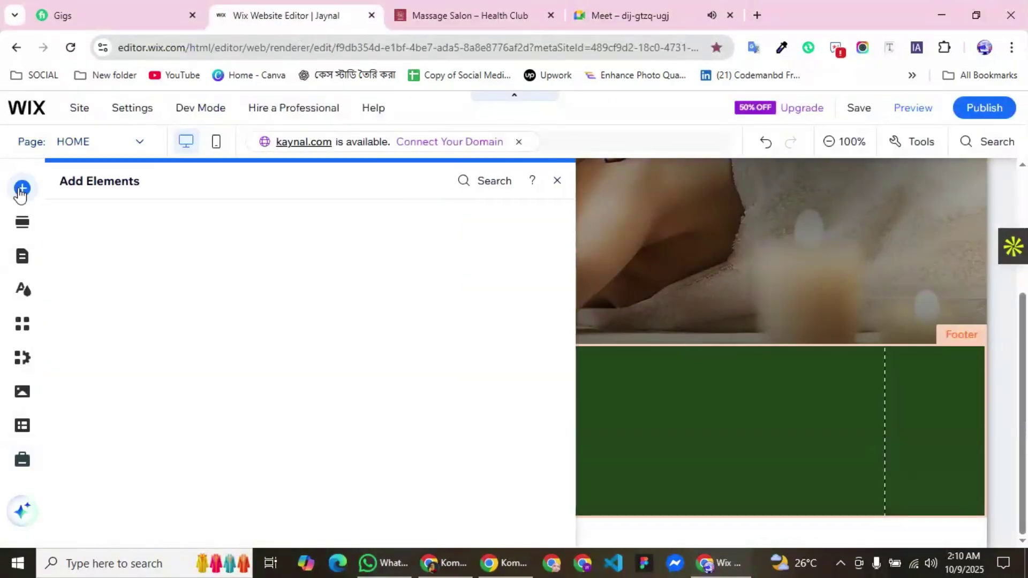
{"action": "left_click", "coordinate": [74, 221]}
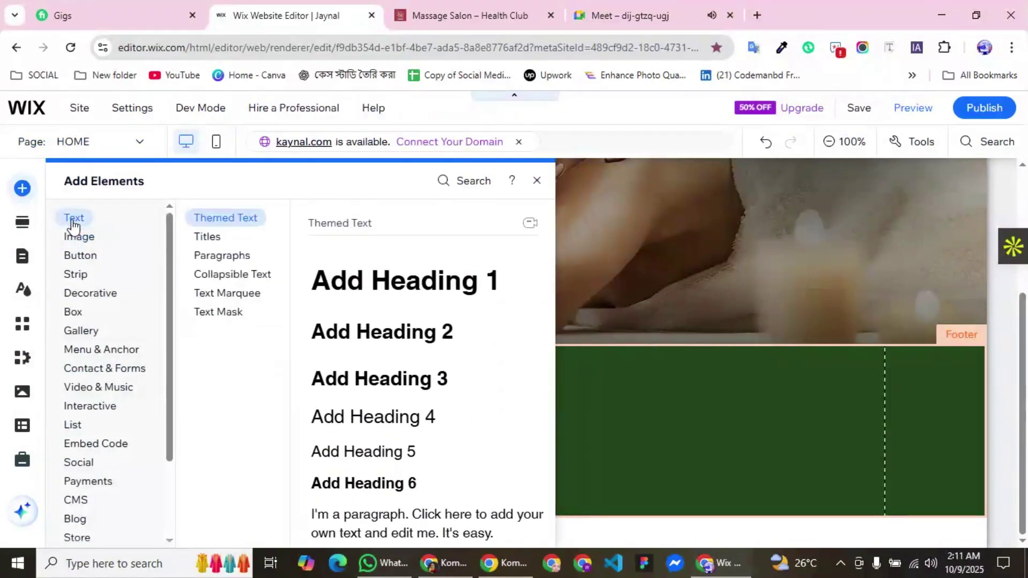
{"action": "scroll", "coordinate": [386, 332], "scroll_direction": "down", "scroll_amount": 1}
{"action": "mouse_move", "coordinate": [430, 490]}
{"action": "left_mouse_down"}
{"action": "mouse_move", "coordinate": [420, 458]}
{"action": "mouse_move", "coordinate": [512, 472]}
{"action": "mouse_move", "coordinate": [254, 455]}
{"action": "left_mouse_up"}
Replace the placeholder paragraph with the copied description and widen its text box until the text fits on three lines.
{"action": "double_click", "coordinate": [254, 456]}
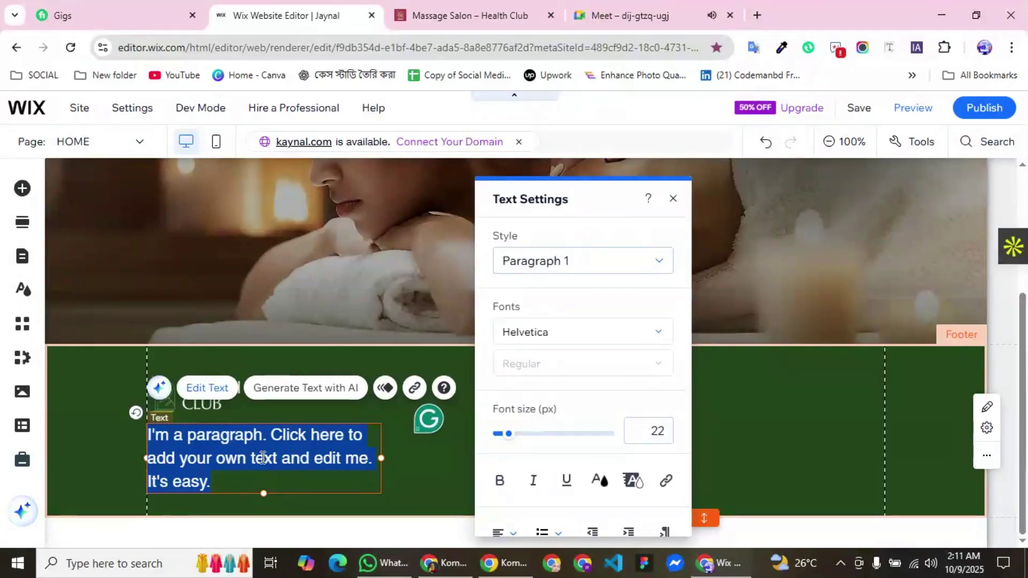
{"action": "right_click", "coordinate": [262, 458]}
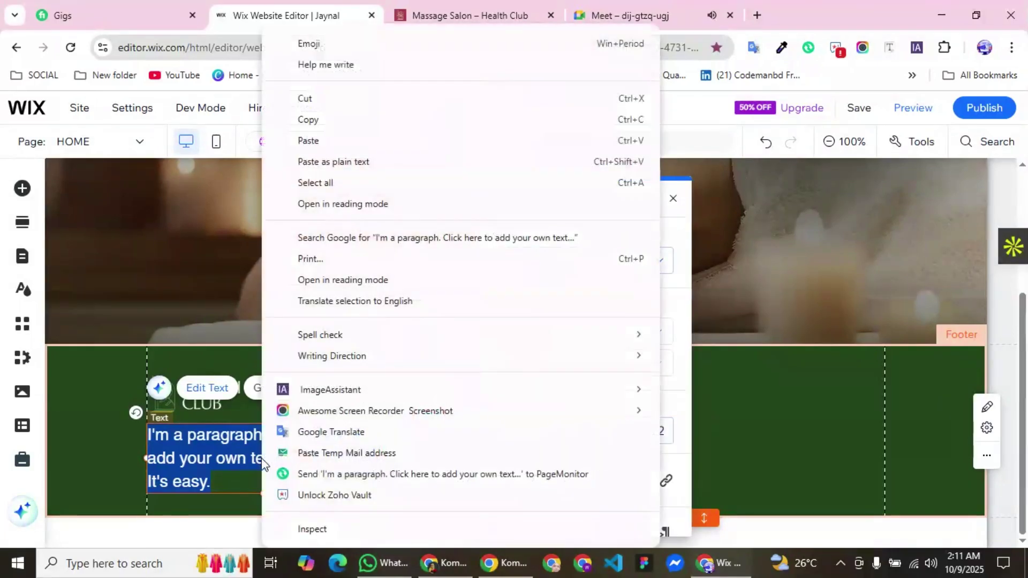
{"action": "left_click", "coordinate": [314, 141]}
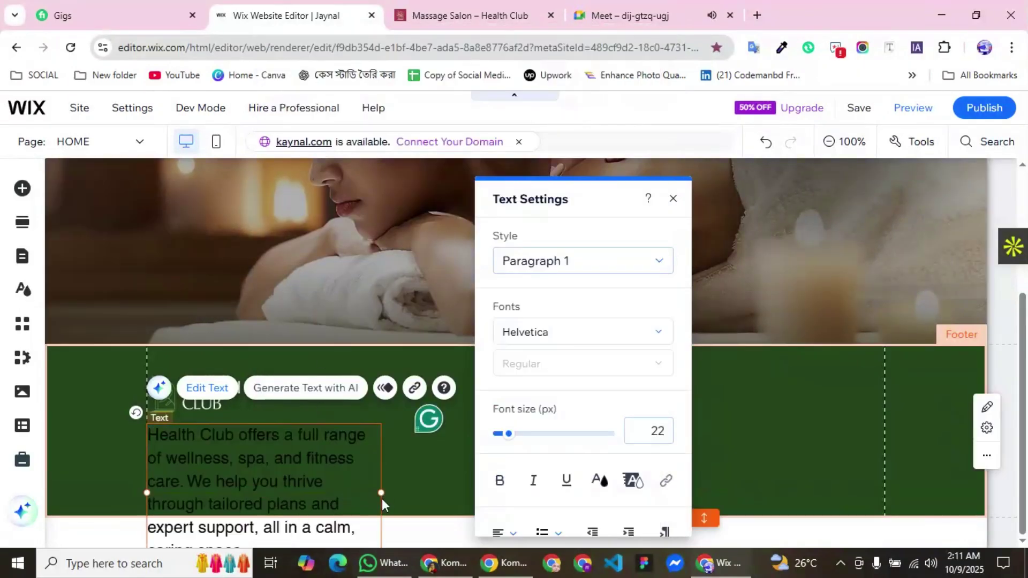
{"action": "left_click_drag", "start_coordinate": [379, 492], "coordinate": [583, 468]}
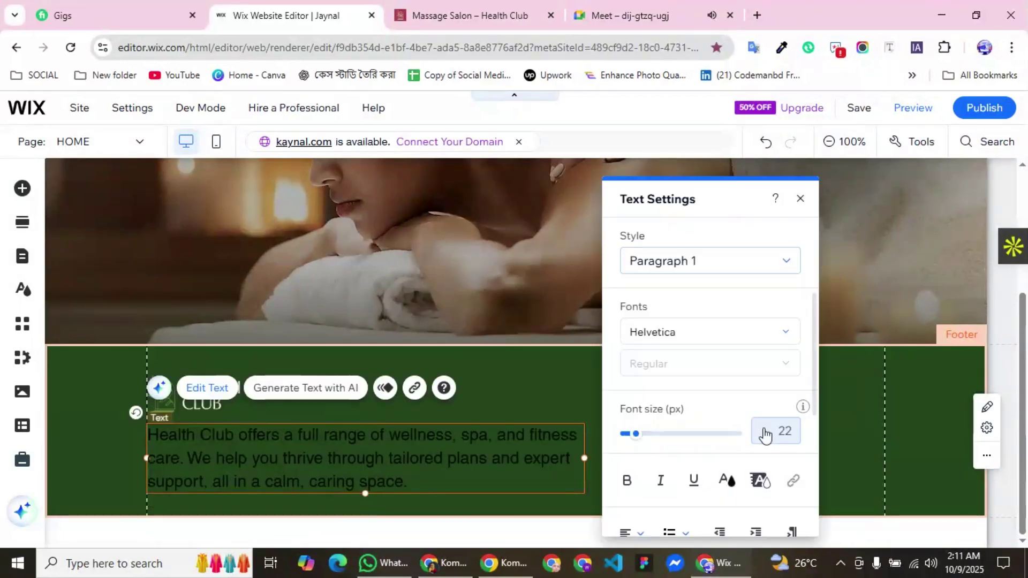
Extend the footer downward to about twice its height, adding space below the description text.
{"action": "left_click", "coordinate": [854, 416]}
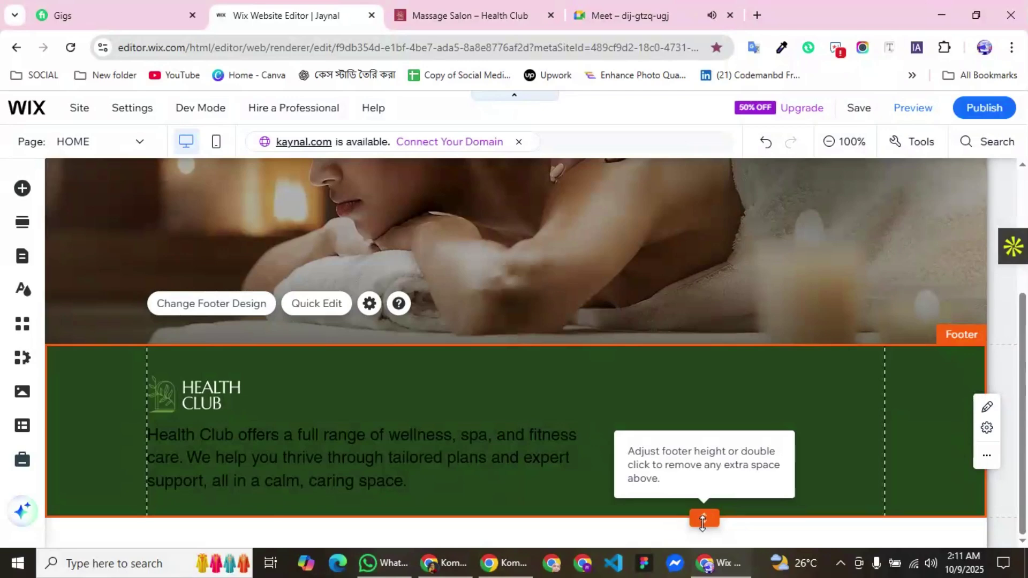
{"action": "mouse_move", "coordinate": [705, 520]}
{"action": "left_mouse_down"}
{"action": "mouse_move", "coordinate": [702, 552]}
{"action": "mouse_move", "coordinate": [701, 504]}
{"action": "left_mouse_up"}
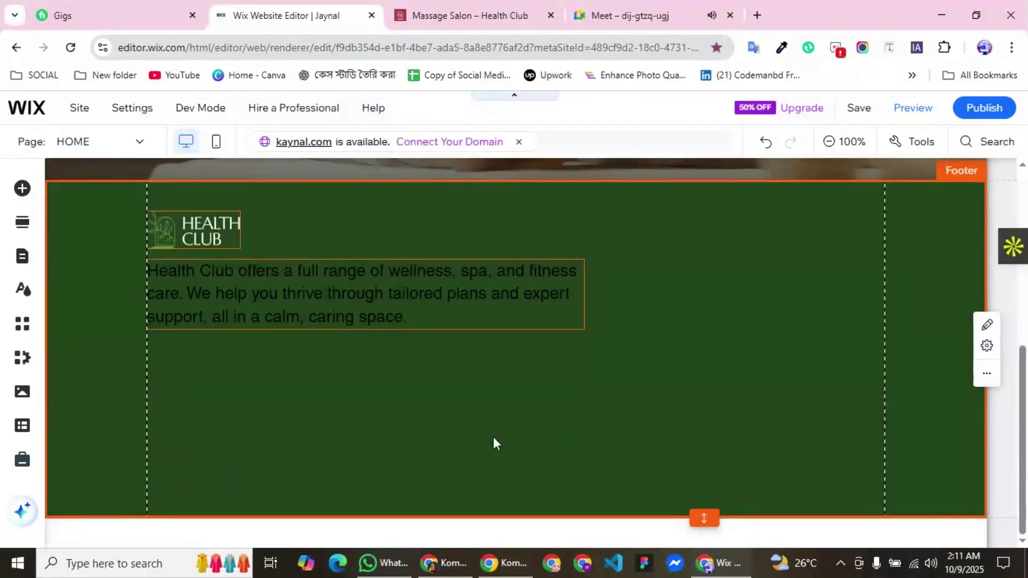
Narrow the footer description's text box slightly, keeping three lines, and set its font size to 20 px.
{"action": "left_click", "coordinate": [320, 303]}
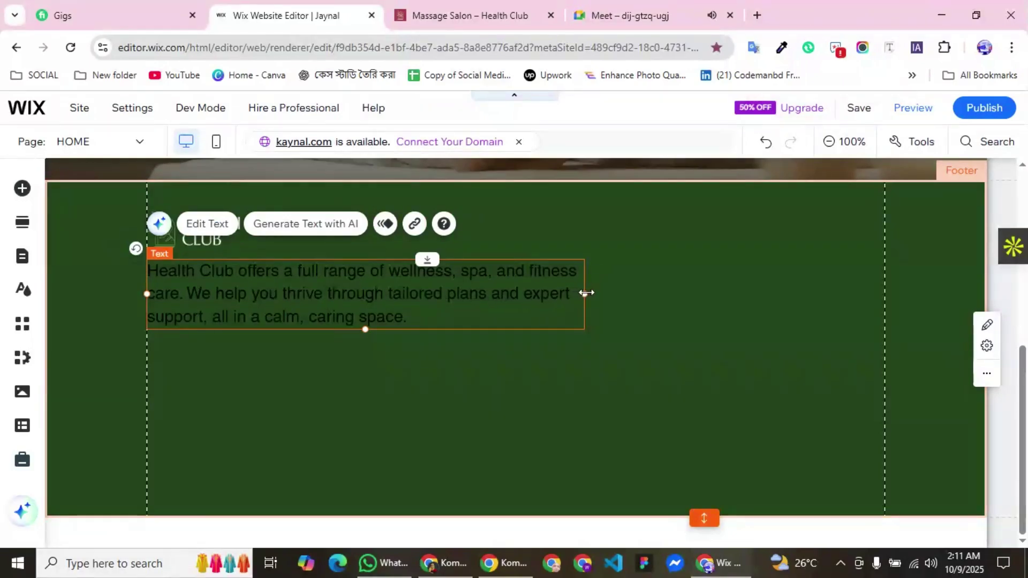
{"action": "left_click_drag", "start_coordinate": [584, 293], "coordinate": [539, 294]}
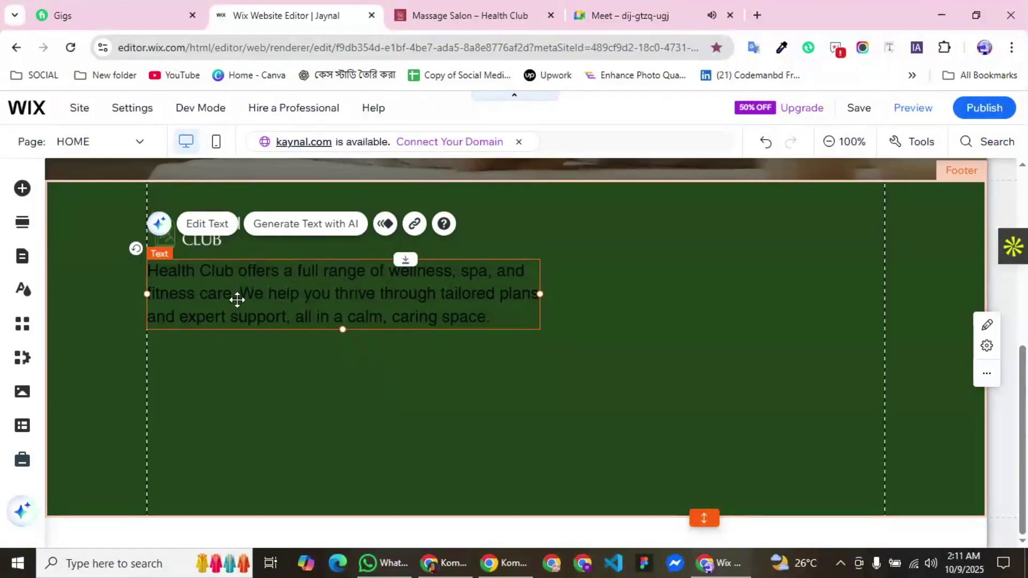
{"action": "double_click", "coordinate": [310, 296]}
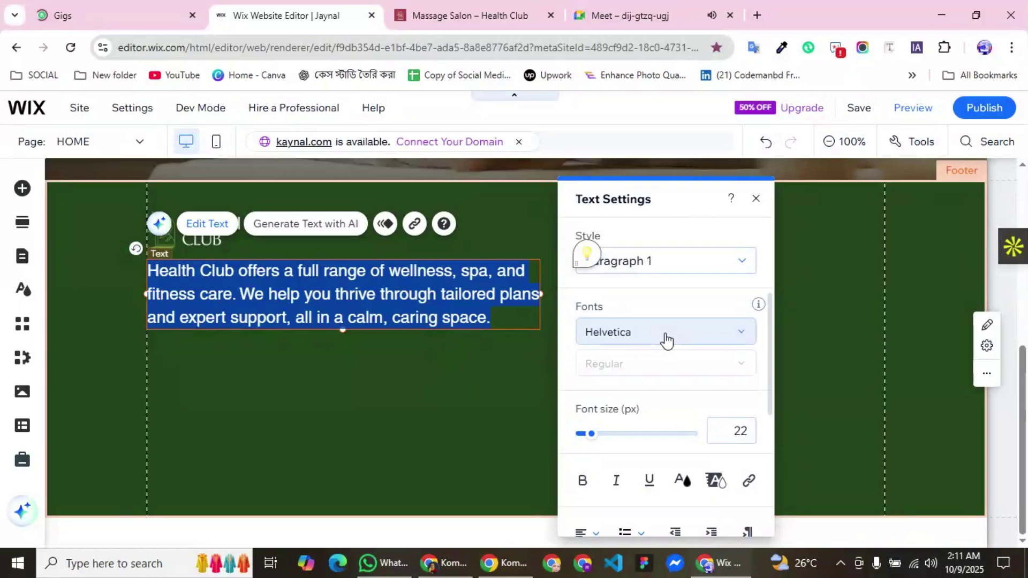
{"action": "left_click", "coordinate": [742, 433]}
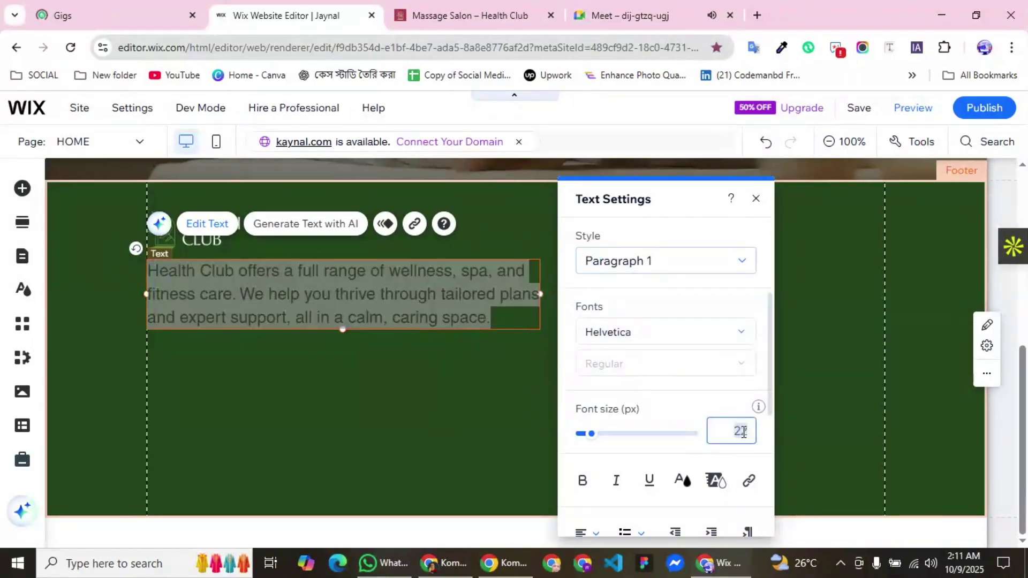
{"action": "type", "text": "20"}
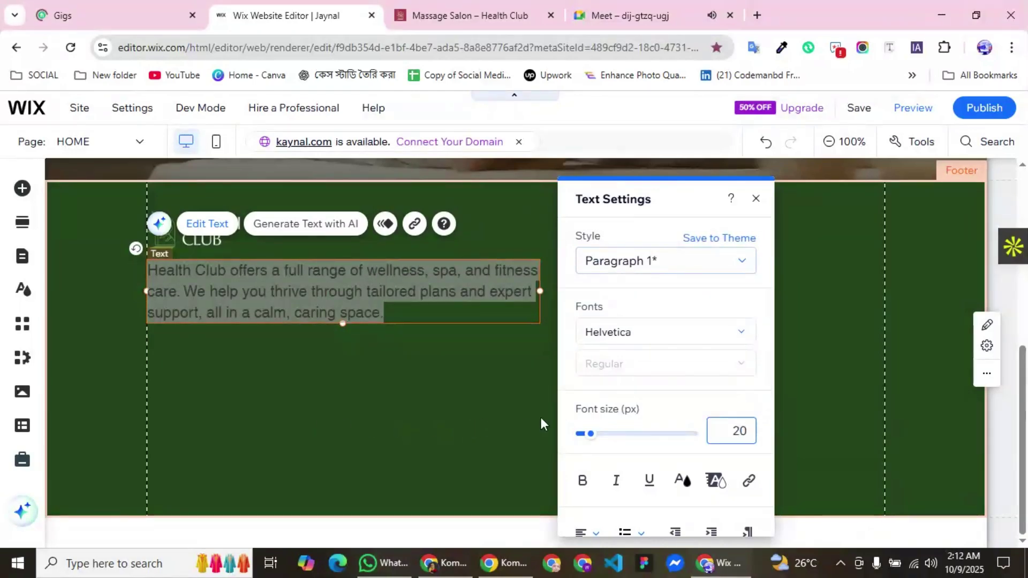
Try bold, italic and underline formatting on the footer description text.
{"action": "left_click", "coordinate": [583, 482]}
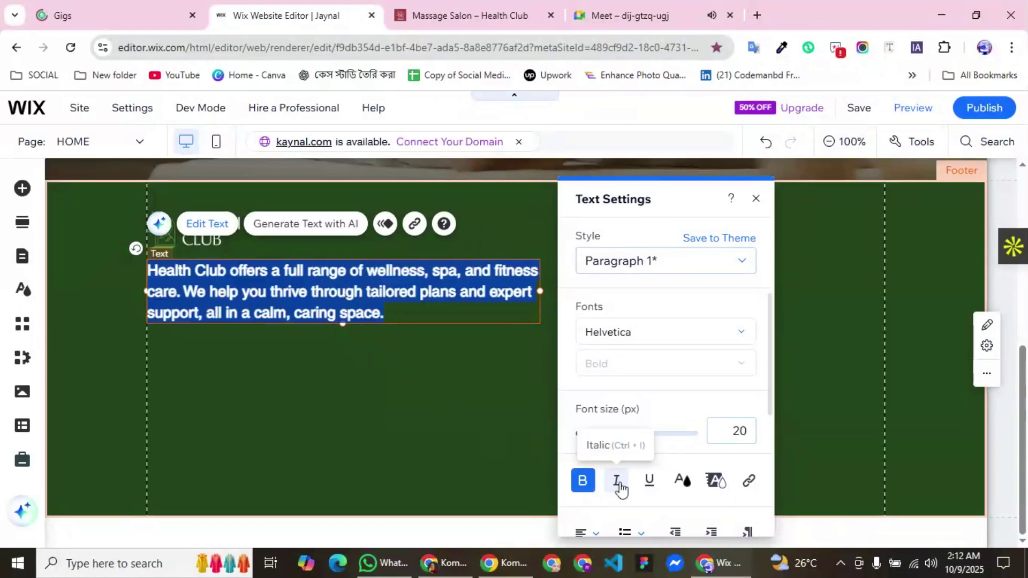
{"action": "left_click", "coordinate": [618, 483]}
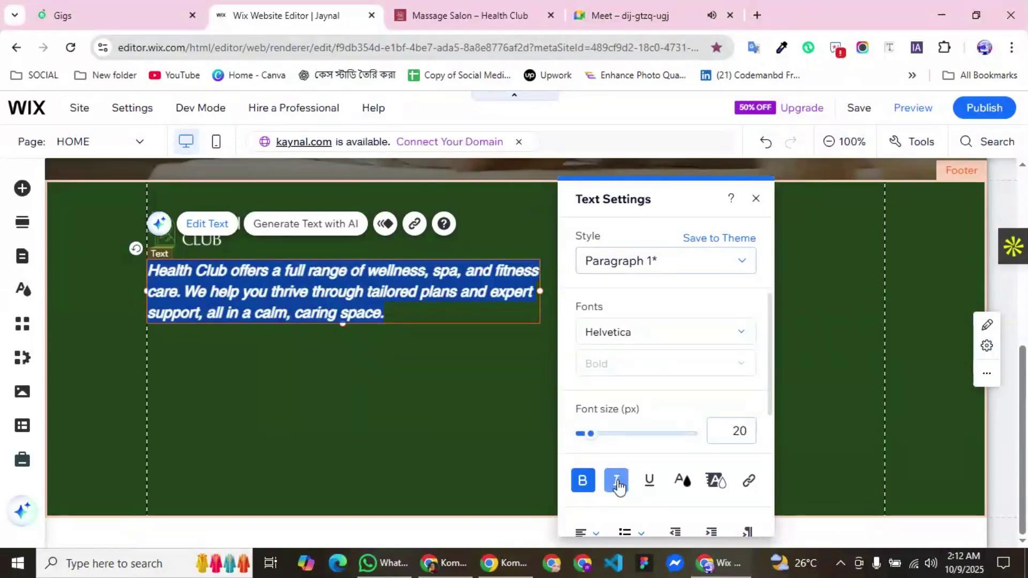
{"action": "left_click", "coordinate": [648, 485]}
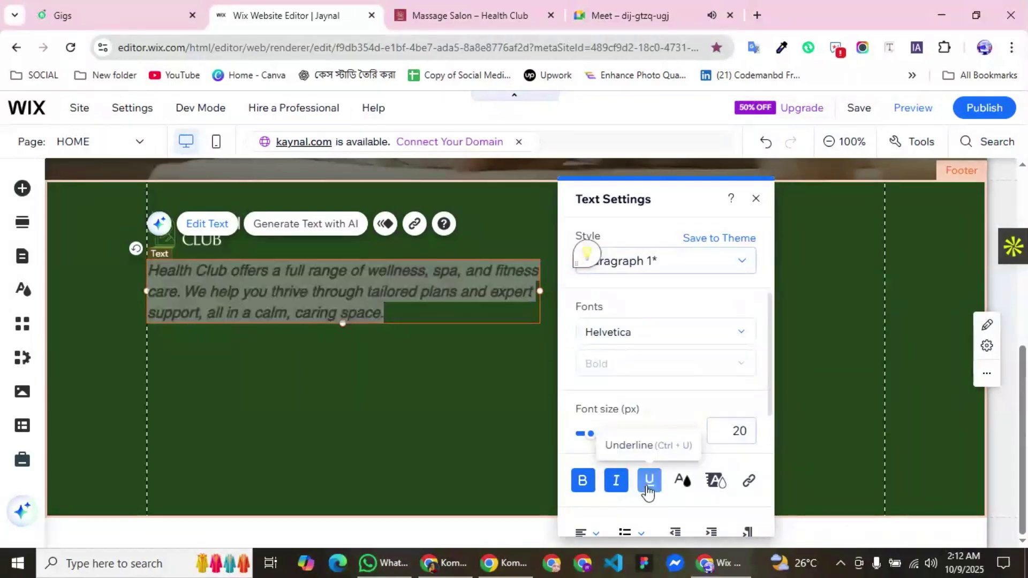
Set the footer description's text color to the white theme color, #FFFFFF.
{"action": "left_click", "coordinate": [682, 485]}
{"action": "left_click", "coordinate": [570, 328]}
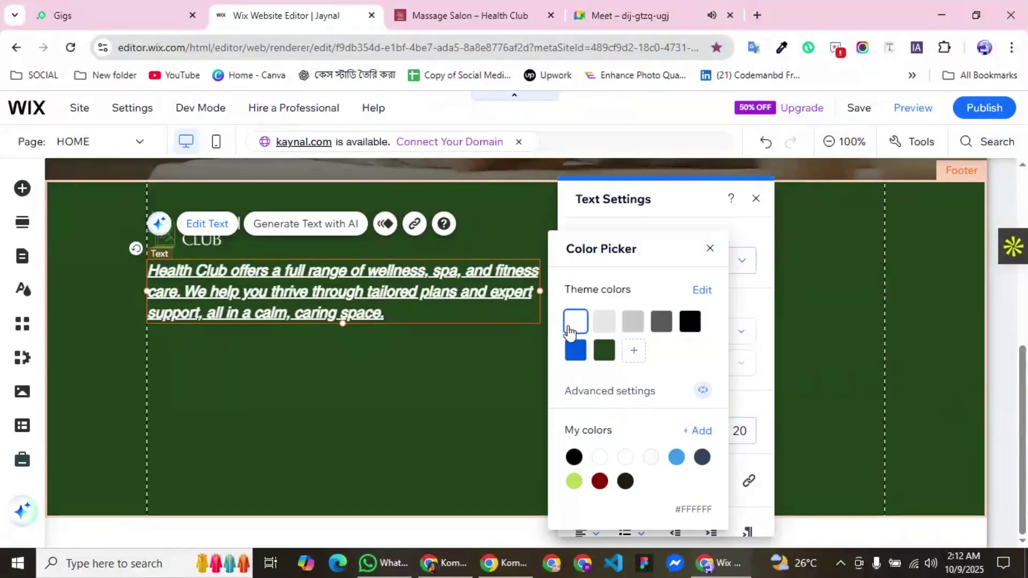
{"action": "left_click", "coordinate": [710, 251]}
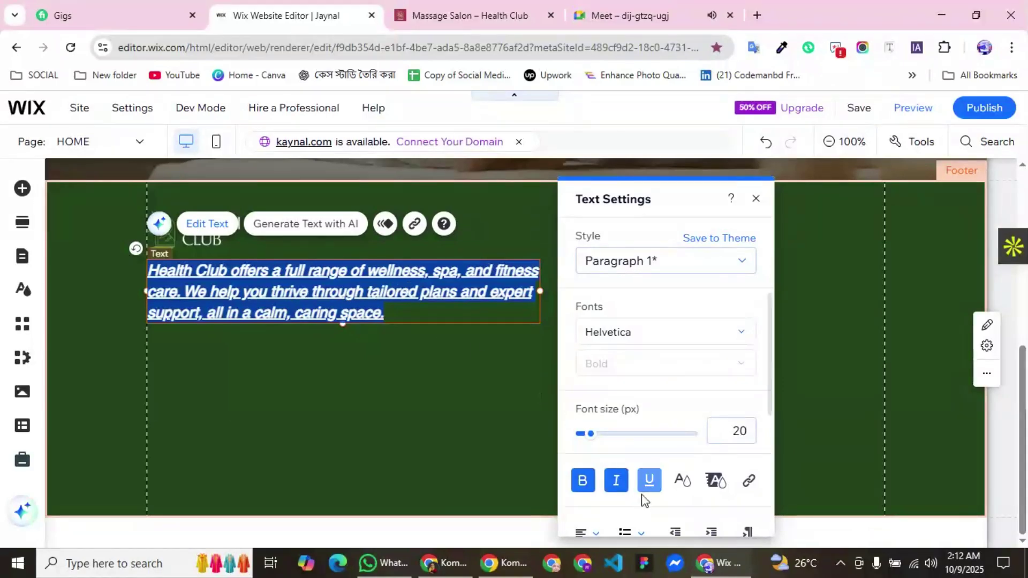
Remove the underline, italic and bold formatting from the footer description.
{"action": "left_click", "coordinate": [650, 482]}
{"action": "left_click", "coordinate": [619, 481]}
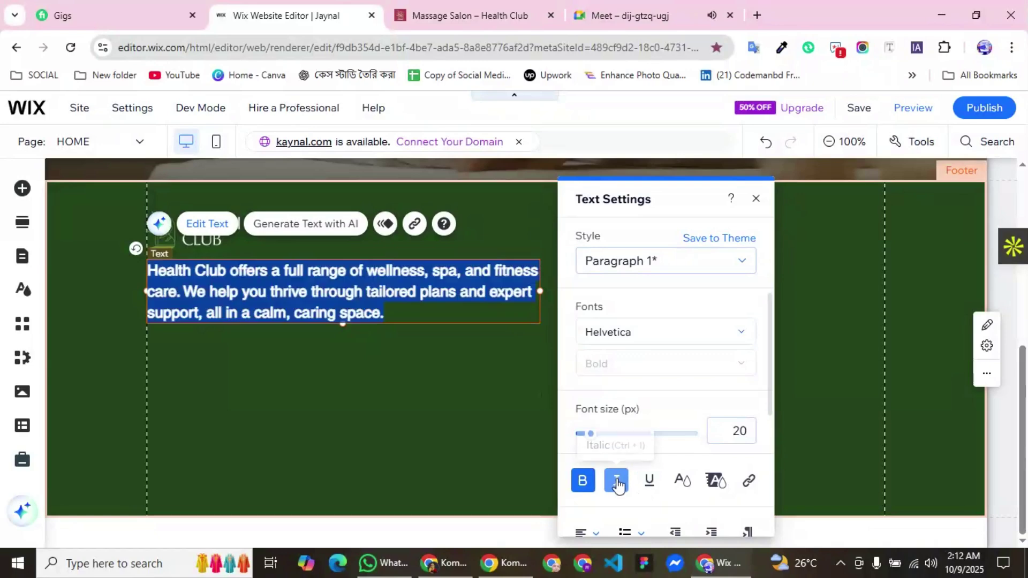
{"action": "left_click", "coordinate": [580, 484]}
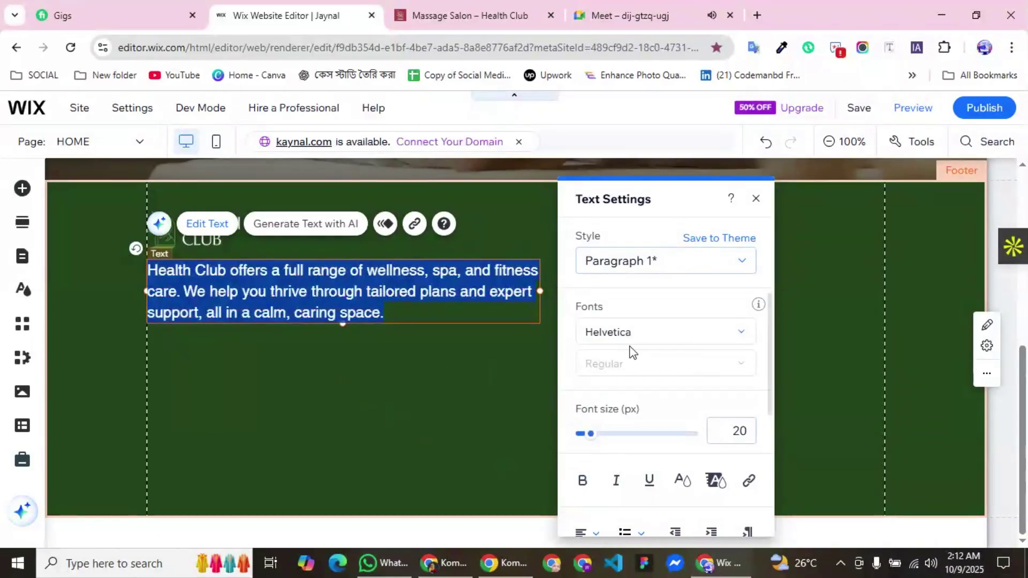
Look through the description's remaining text settings, such as alignment, effects and spacing, and close them.
{"action": "scroll", "coordinate": [696, 432], "scroll_direction": "down", "scroll_amount": 2}
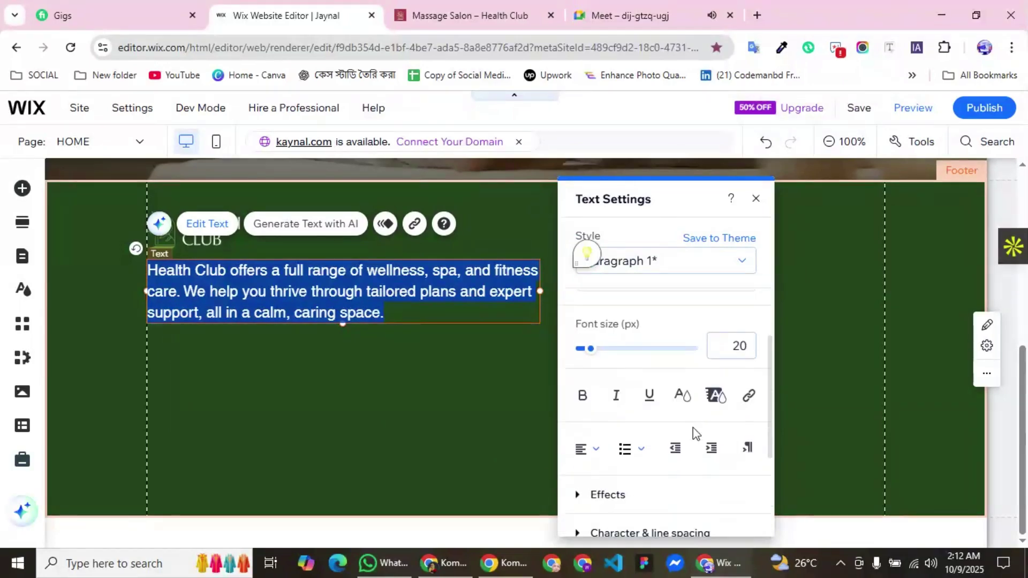
{"action": "scroll", "coordinate": [695, 433], "scroll_direction": "down", "scroll_amount": 3}
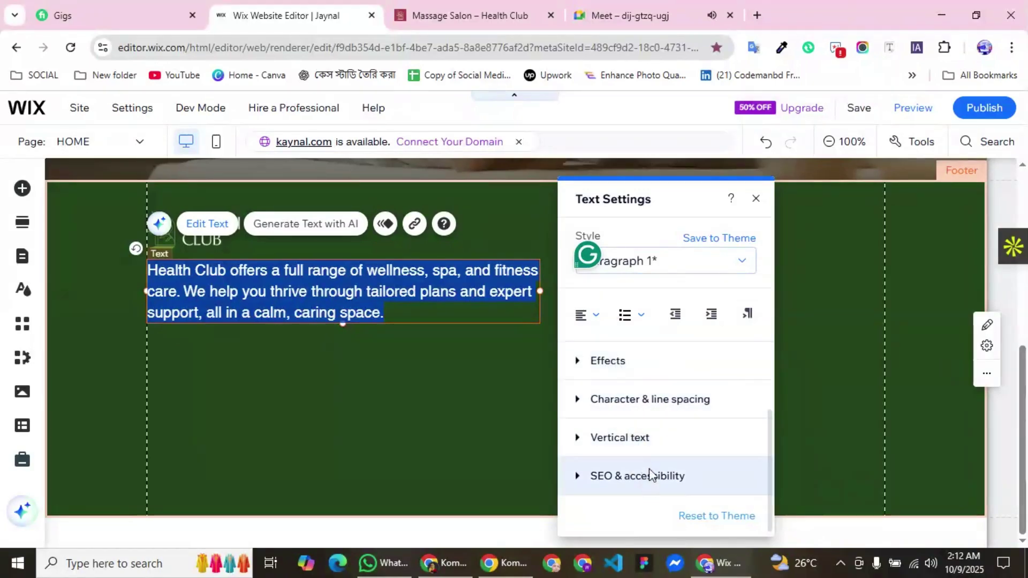
{"action": "left_click", "coordinate": [755, 199]}
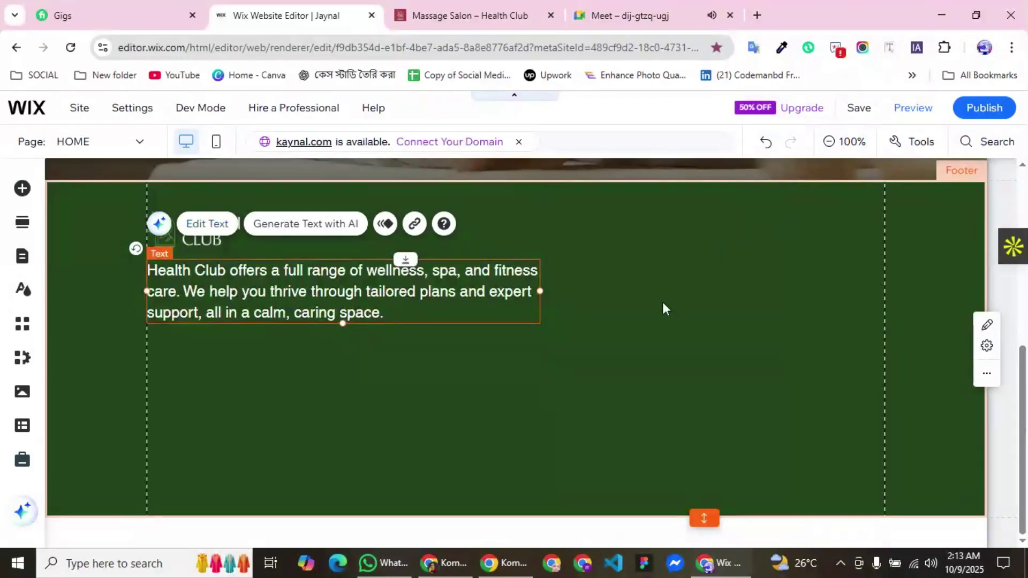
{"action": "left_click", "coordinate": [640, 316]}
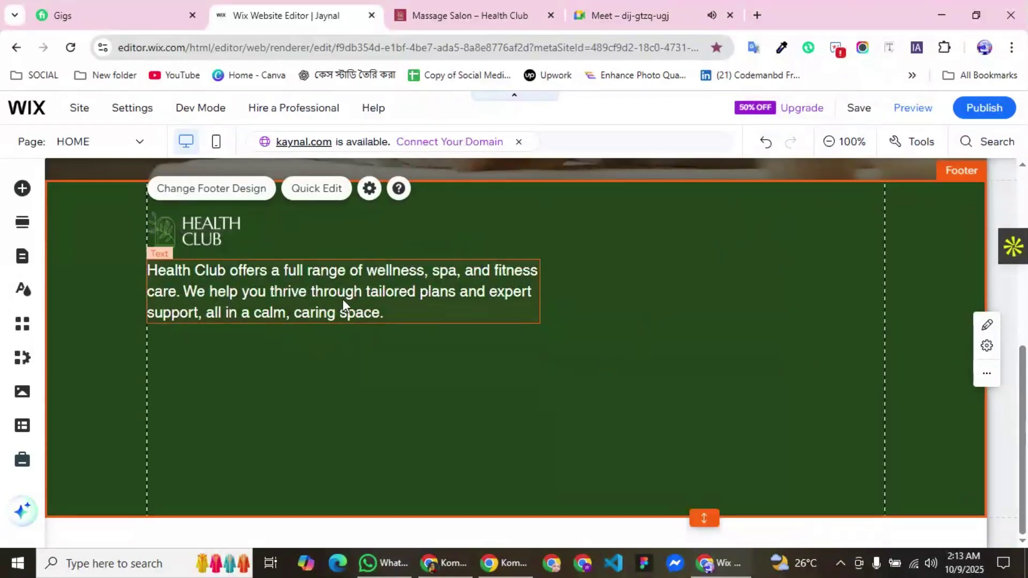
Check the reference footer's social icons, add a grey circular-icon social bar in the Wix editor, and place it beneath the description, aligned with its left edge.
{"action": "left_click", "coordinate": [452, 3]}
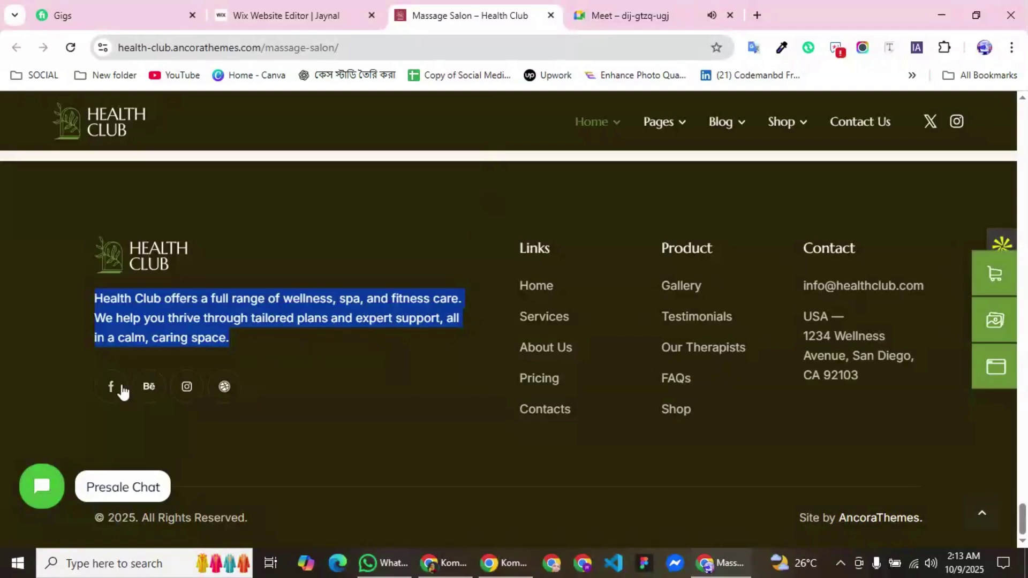
{"action": "left_click", "coordinate": [310, 19]}
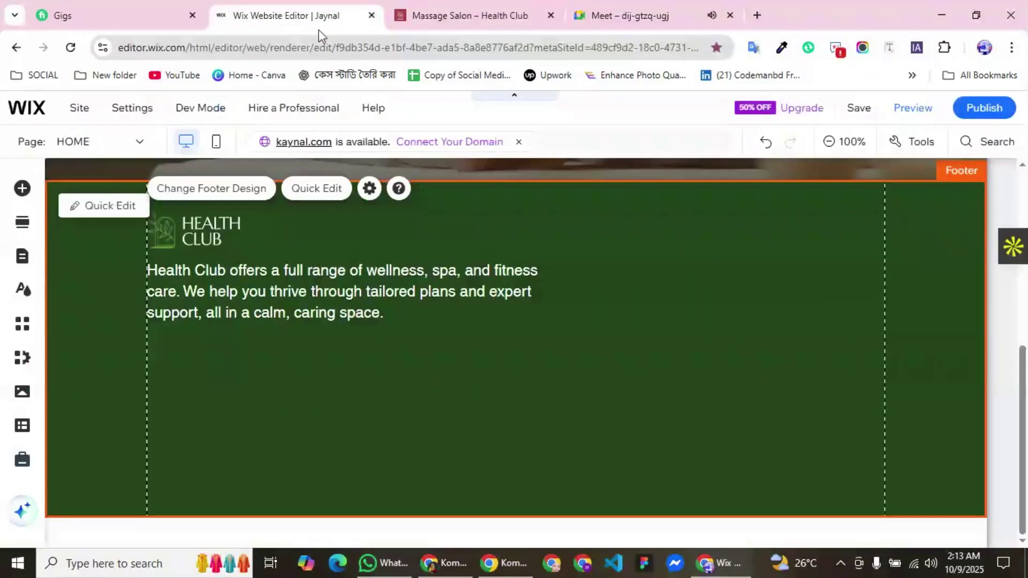
{"action": "left_click", "coordinate": [22, 190]}
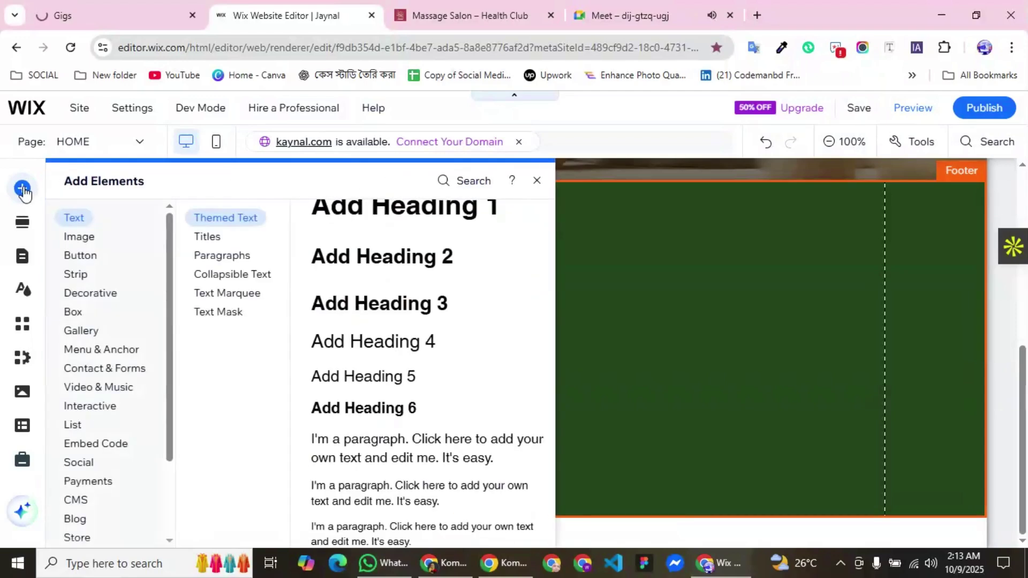
{"action": "left_click", "coordinate": [104, 368]}
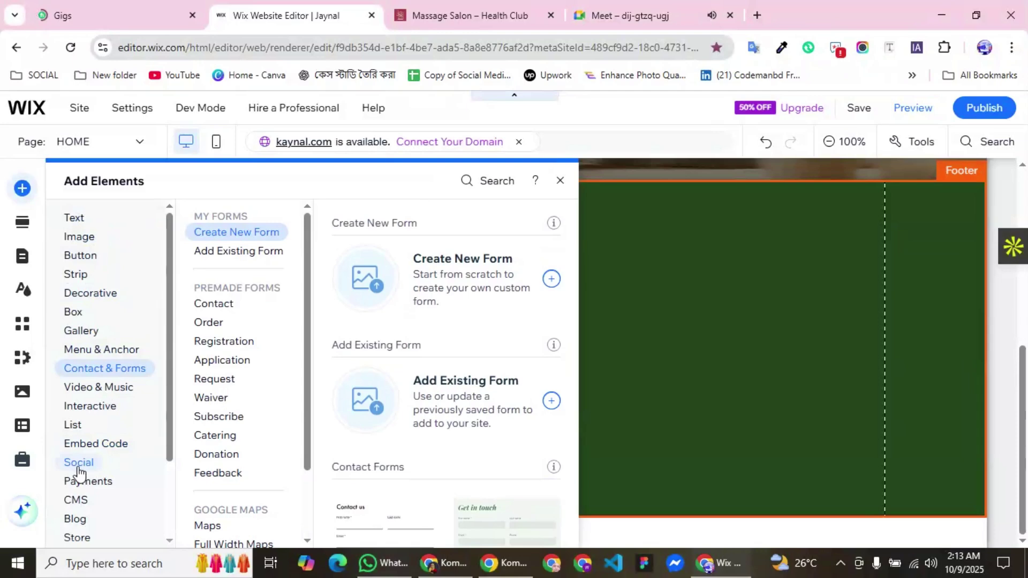
{"action": "left_click", "coordinate": [78, 471]}
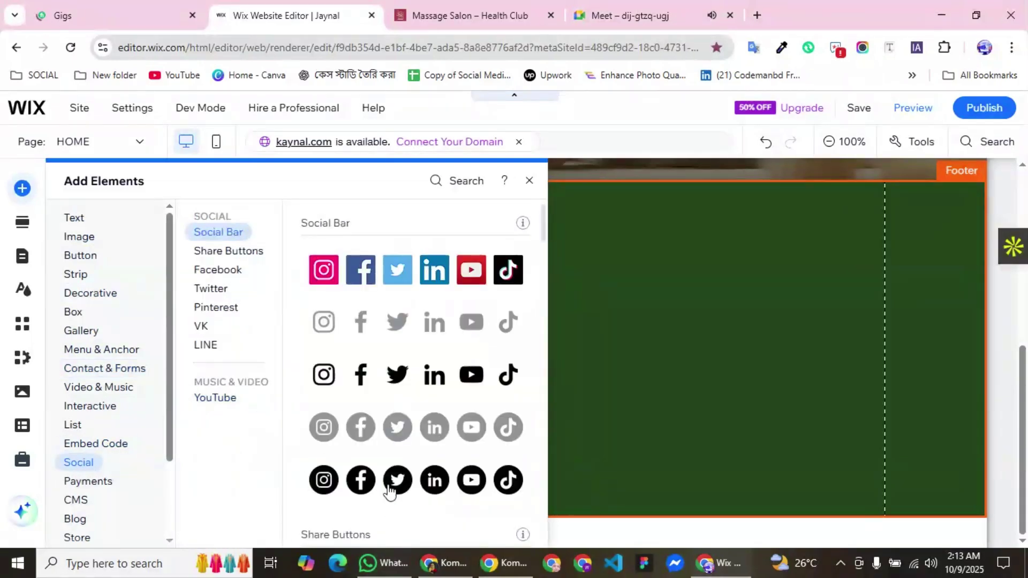
{"action": "scroll", "coordinate": [428, 461], "scroll_direction": "down", "scroll_amount": 5}
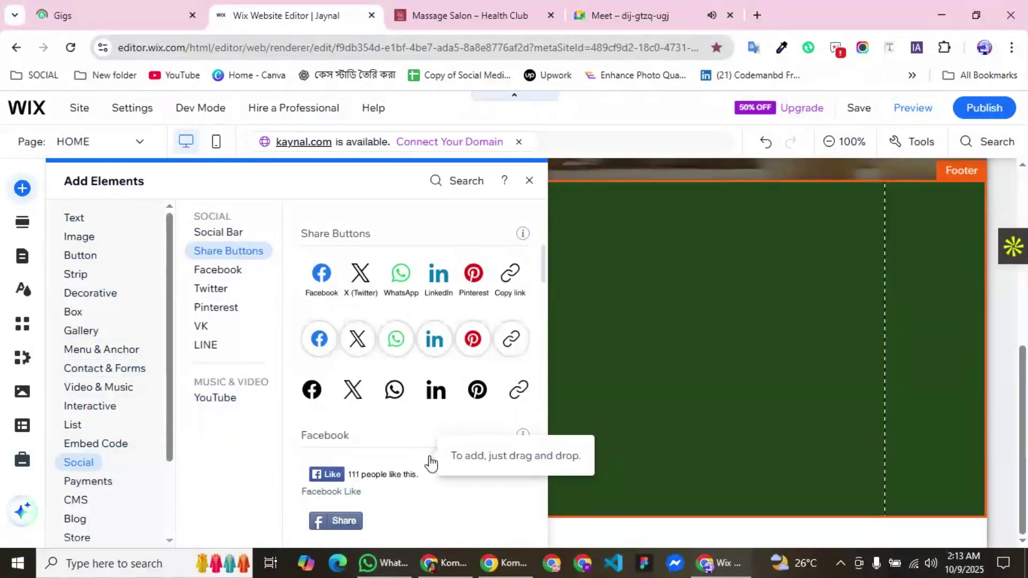
{"action": "scroll", "coordinate": [429, 460], "scroll_direction": "up", "scroll_amount": 5}
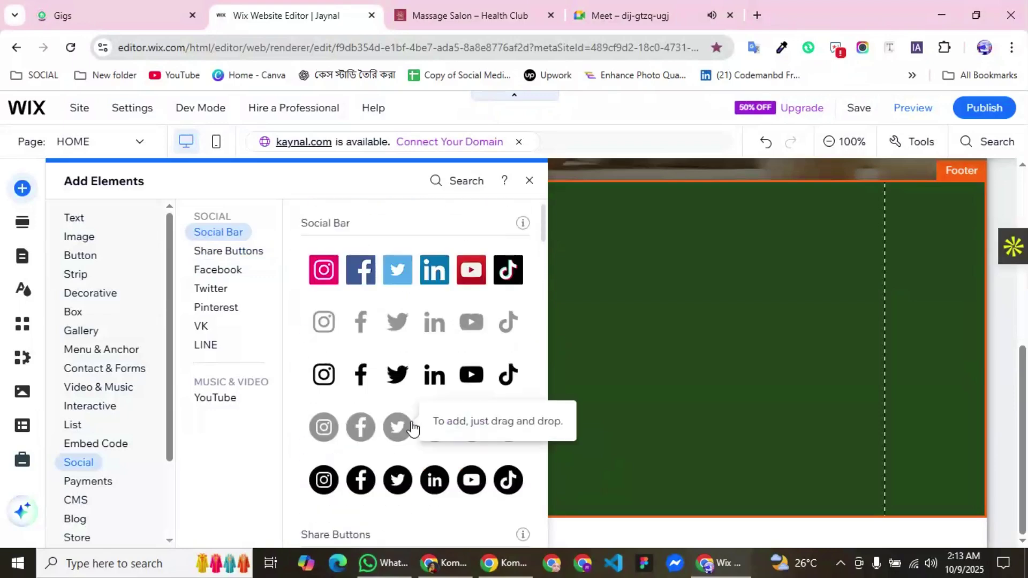
{"action": "left_click", "coordinate": [412, 428]}
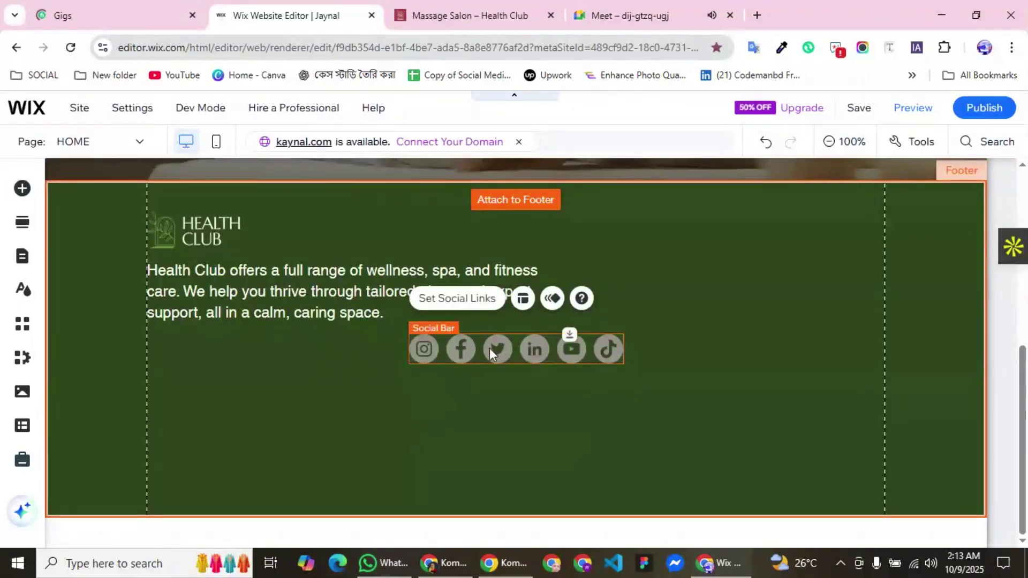
{"action": "left_click_drag", "start_coordinate": [489, 348], "coordinate": [229, 352]}
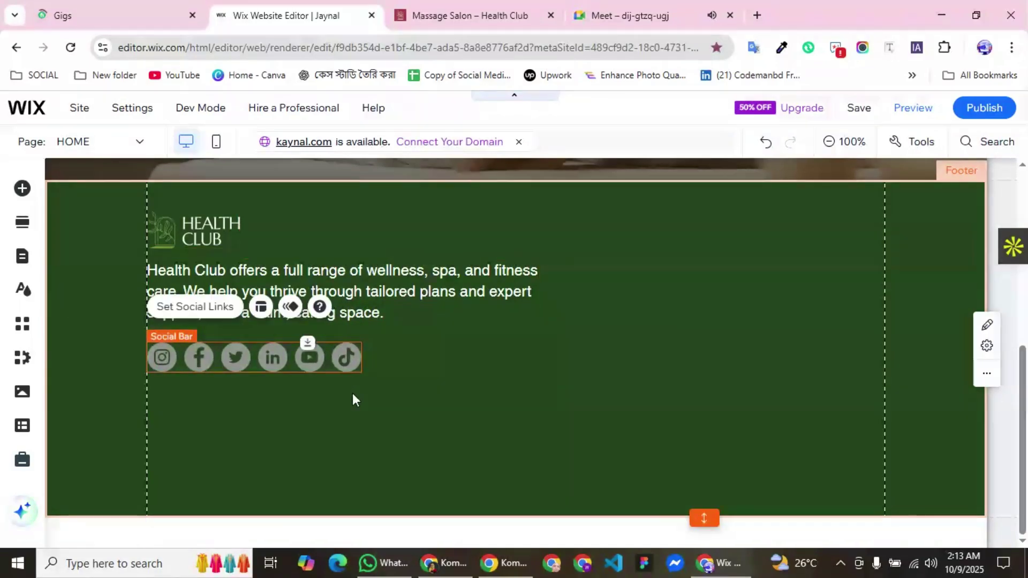
Remove the TikTok, YouTube and Instagram icons from the footer's social bar.
{"action": "left_click", "coordinate": [196, 307]}
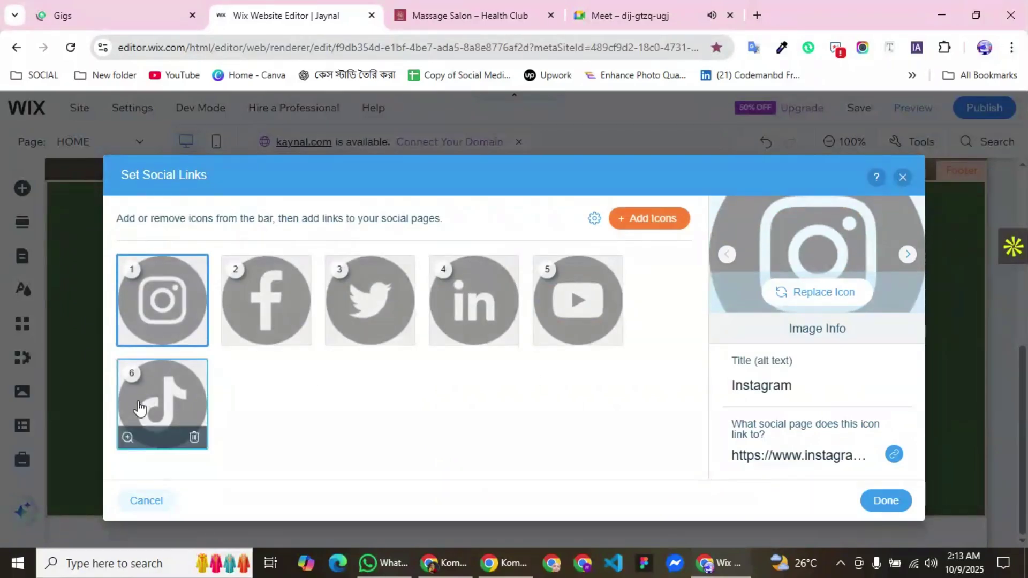
{"action": "left_click", "coordinate": [194, 439]}
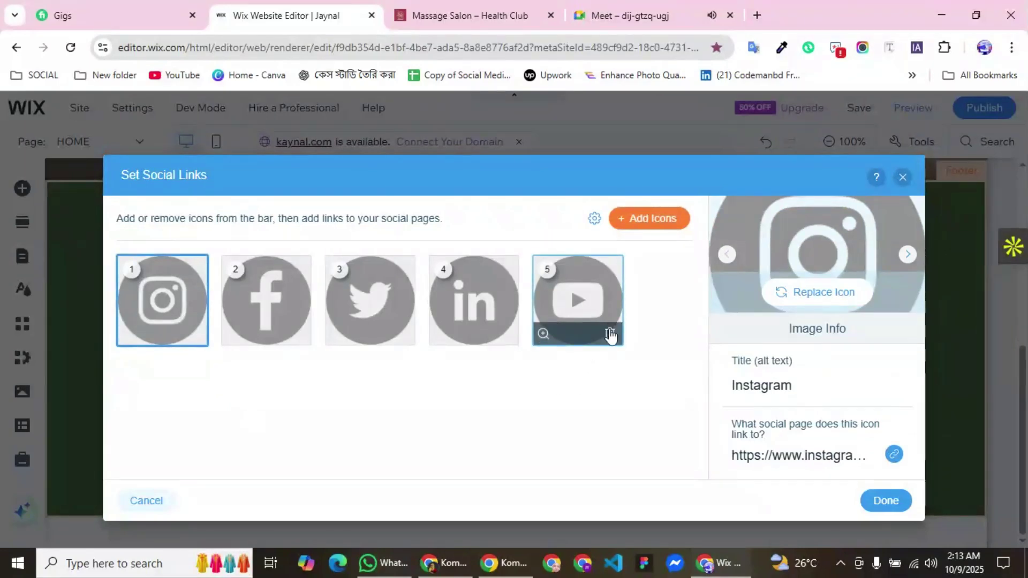
{"action": "left_click", "coordinate": [609, 336]}
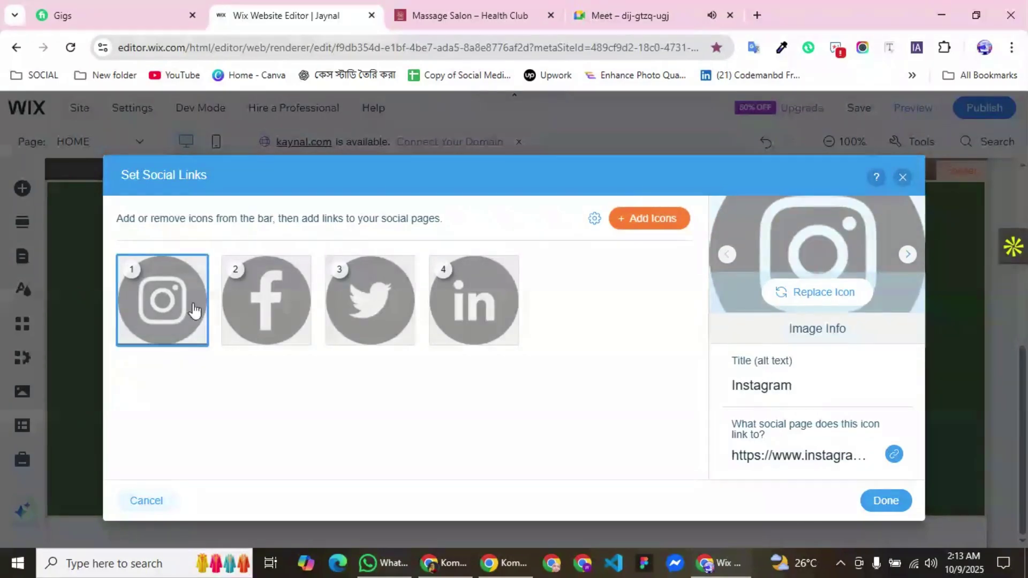
{"action": "mouse_move", "coordinate": [201, 301]}
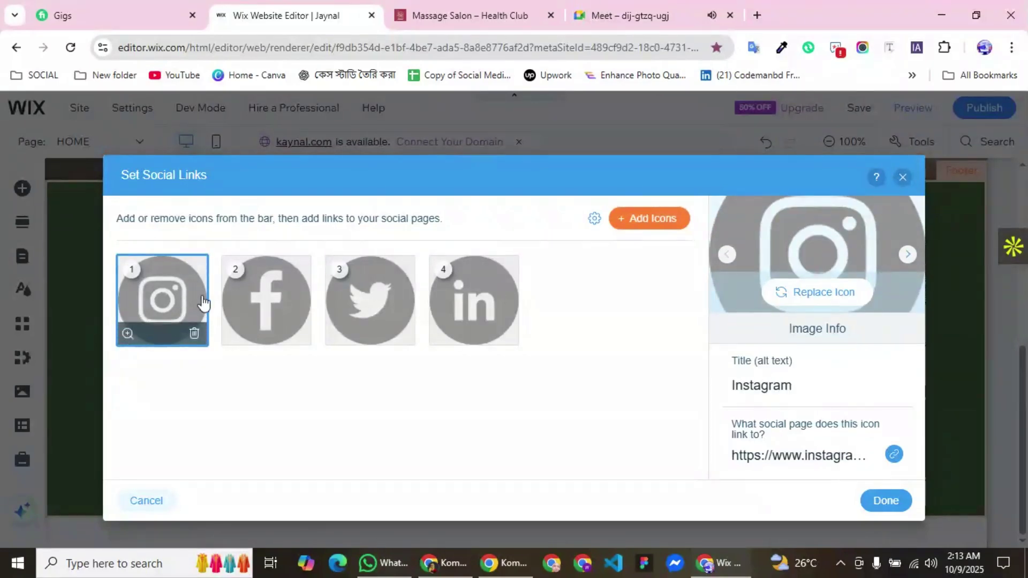
{"action": "left_click", "coordinate": [194, 335]}
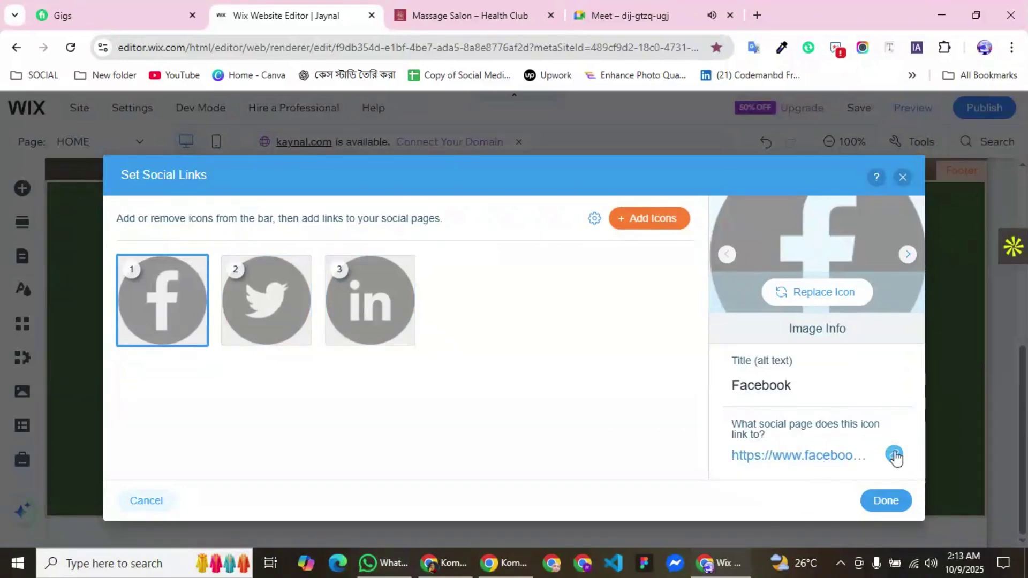
Review the Facebook icon's link settings without editing them, and apply the social bar's icon changes.
{"action": "left_click", "coordinate": [895, 456]}
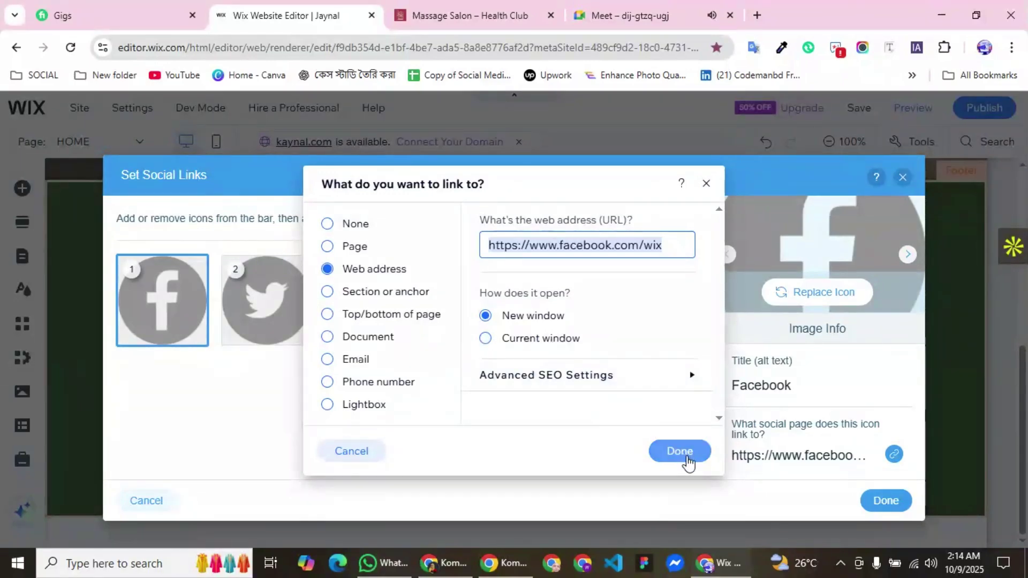
{"action": "left_click", "coordinate": [706, 184]}
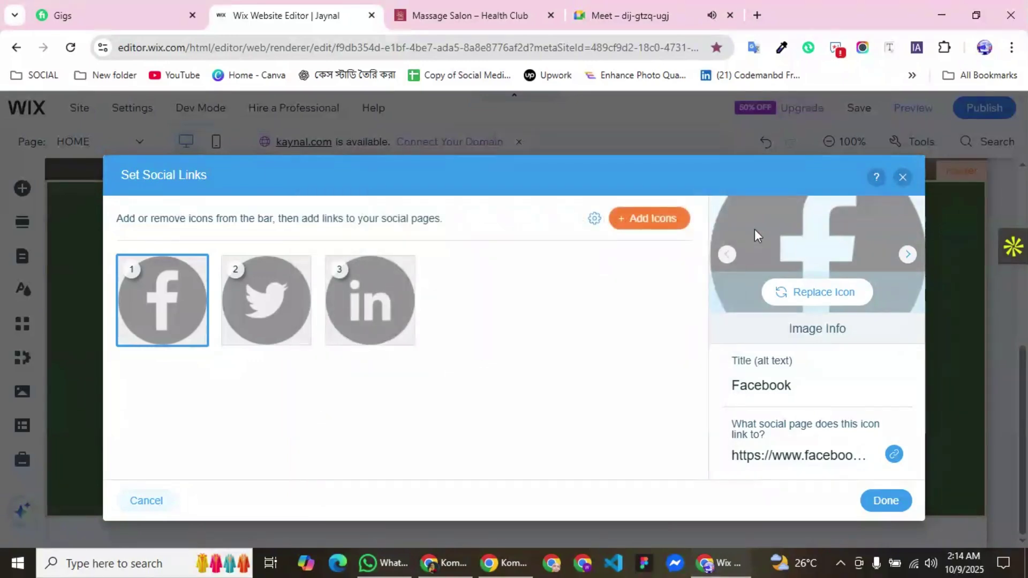
{"action": "left_click", "coordinate": [903, 178]}
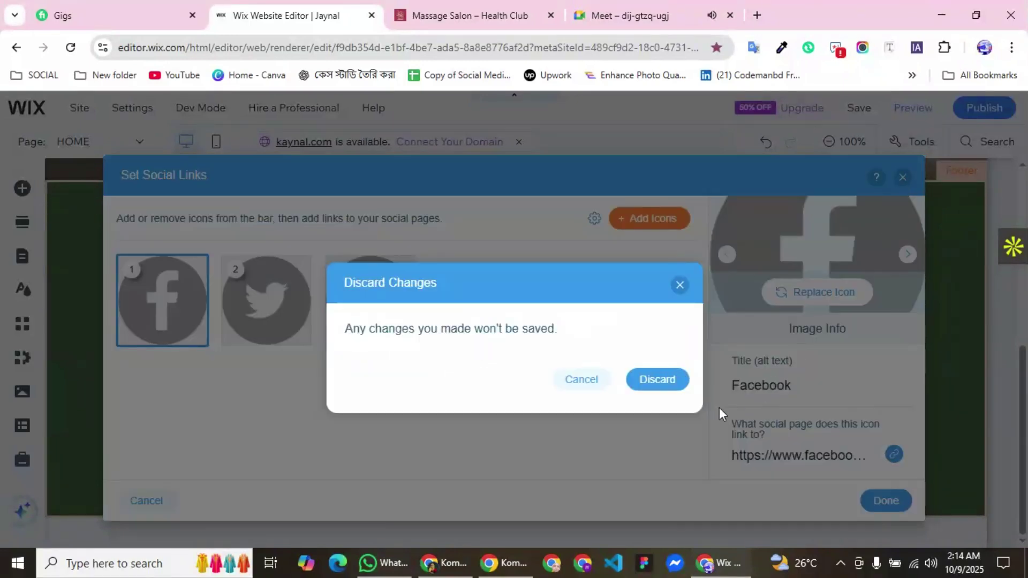
{"action": "left_click", "coordinate": [680, 289]}
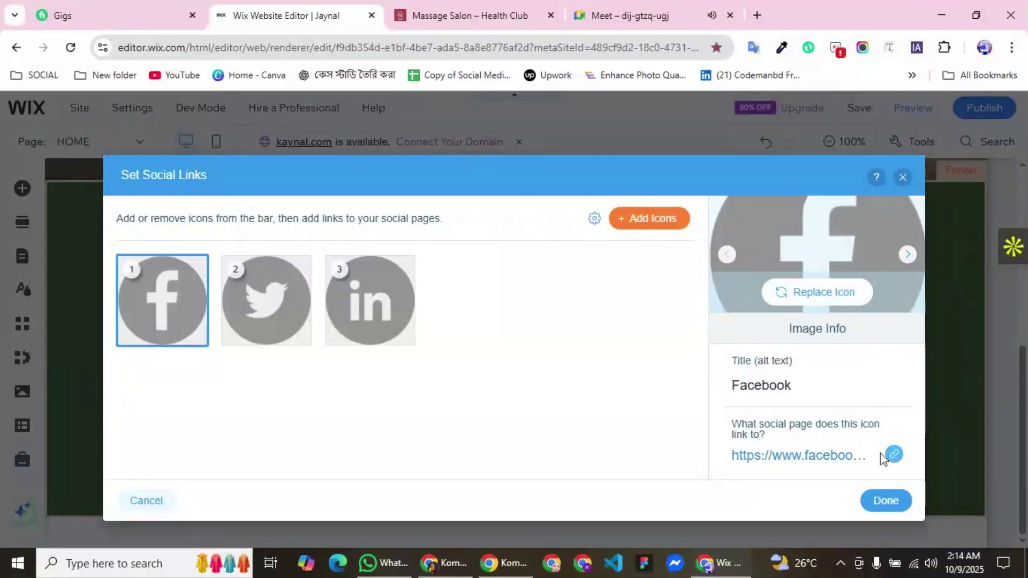
{"action": "left_click", "coordinate": [893, 506]}
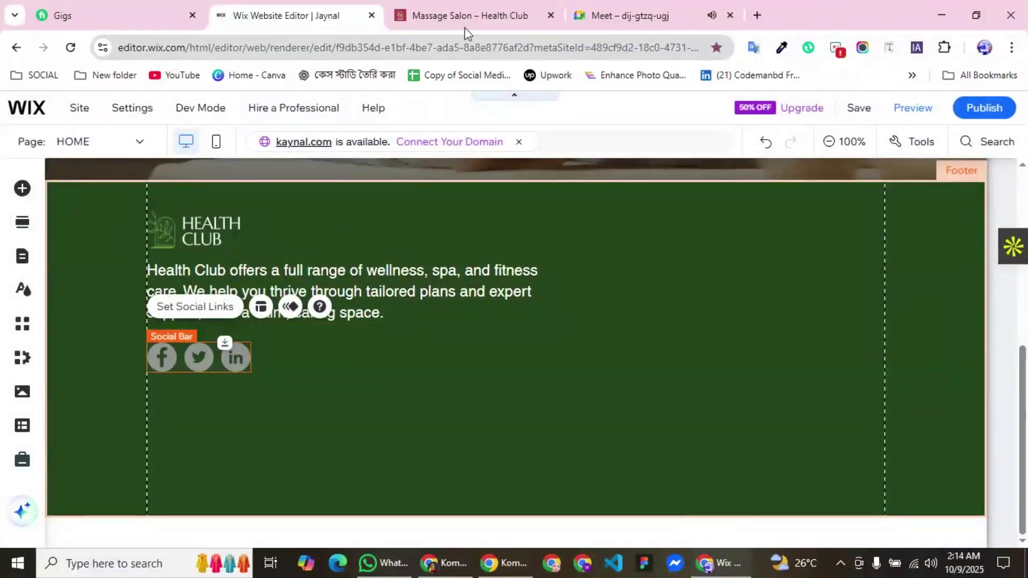
Switch to the Massage Salon reference site and copy the "Links" heading from its footer.
{"action": "left_click", "coordinate": [471, 16]}
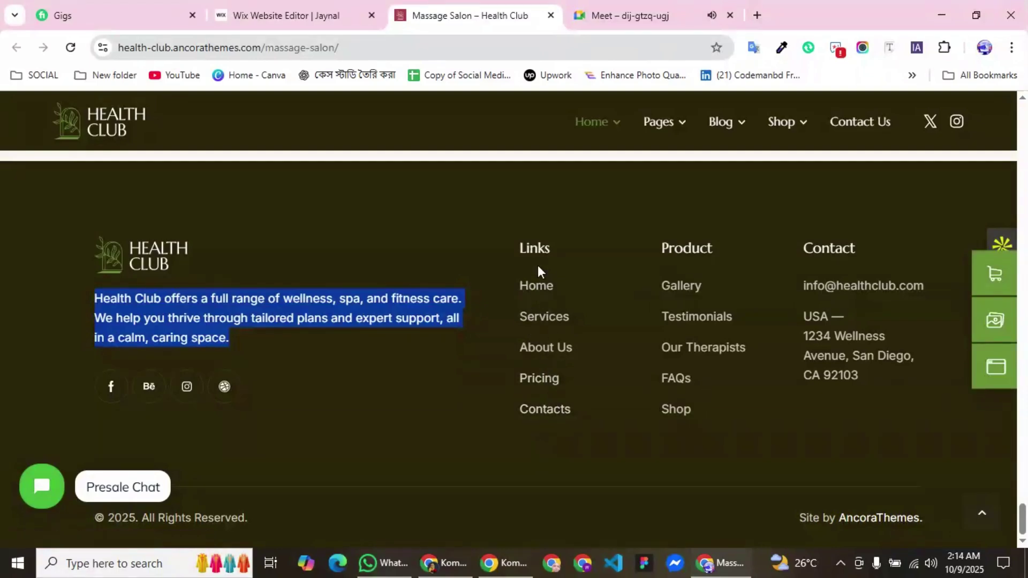
{"action": "left_click_drag", "start_coordinate": [565, 239], "coordinate": [518, 249]}
{"action": "key", "text": "ctrl+c"}
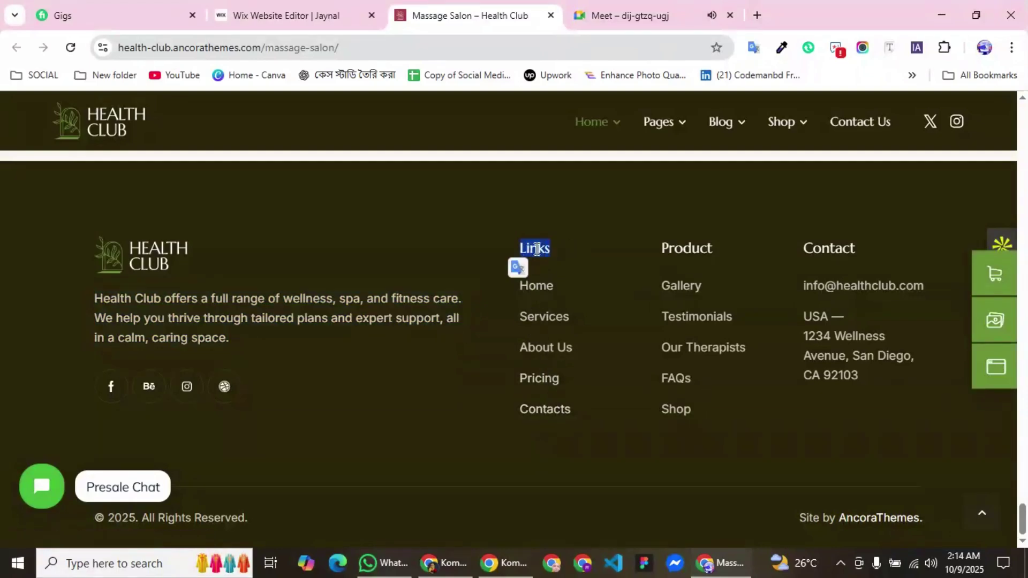
{"action": "right_click", "coordinate": [537, 252]}
{"action": "left_click", "coordinate": [582, 251]}
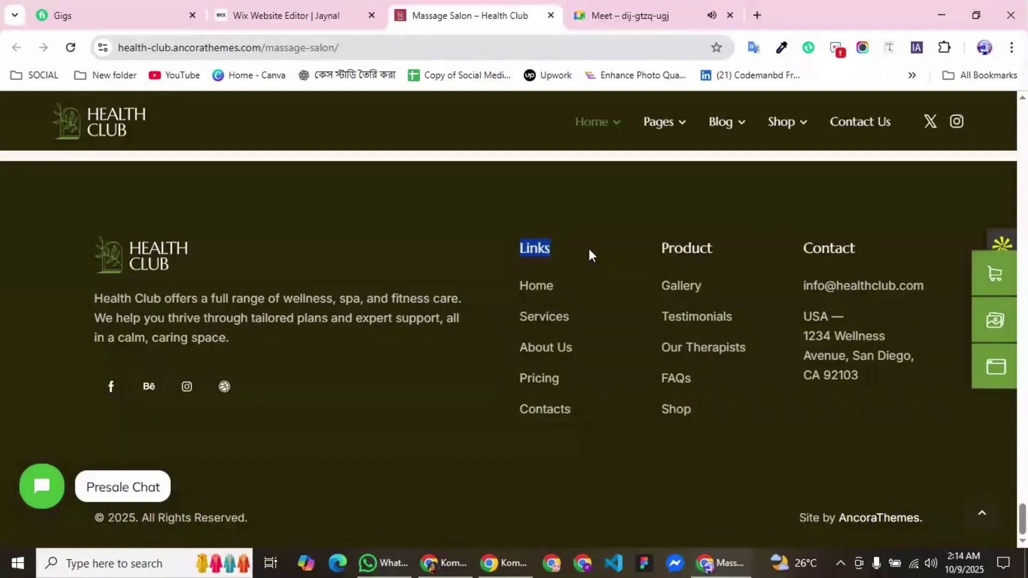
Return to the Wix editor and narrow the footer description's text box so the text wraps onto four lines.
{"action": "left_click", "coordinate": [300, 15]}
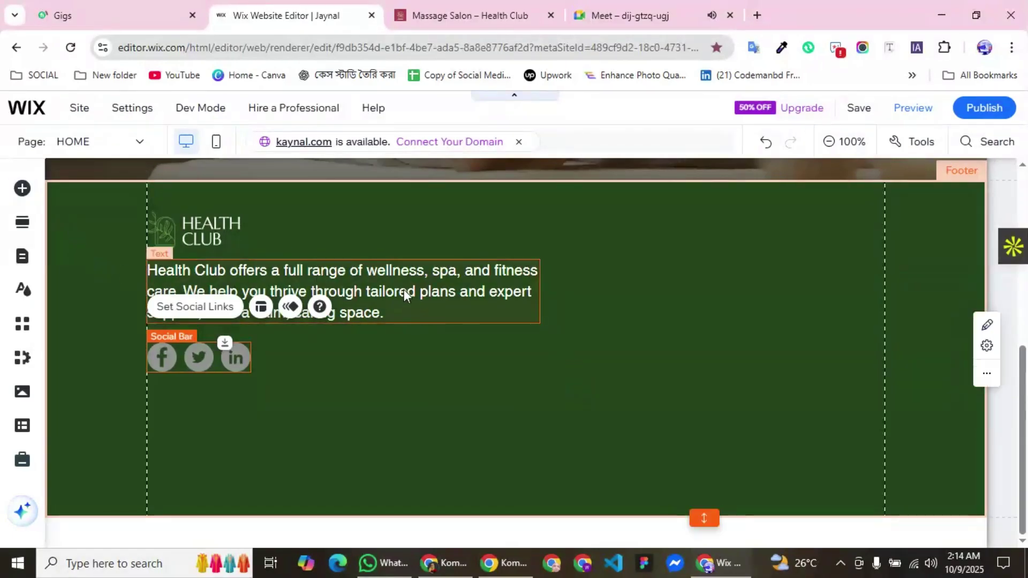
{"action": "left_click", "coordinate": [523, 290]}
{"action": "left_click_drag", "start_coordinate": [540, 291], "coordinate": [477, 288]}
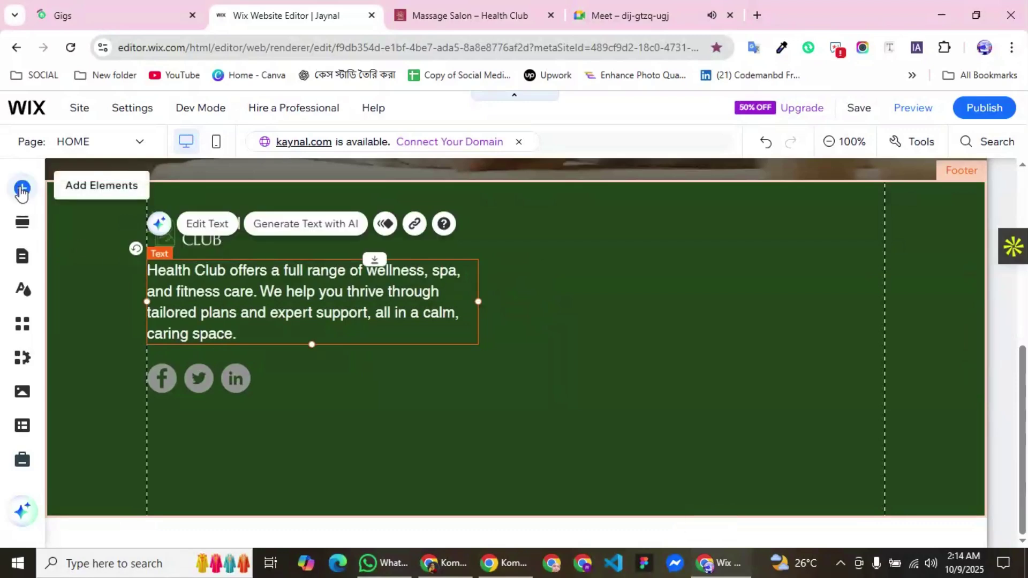
Add a Heading 2 text to the footer, place it level with the logo, and replace its wording with the copied "Links".
{"action": "left_click", "coordinate": [21, 189]}
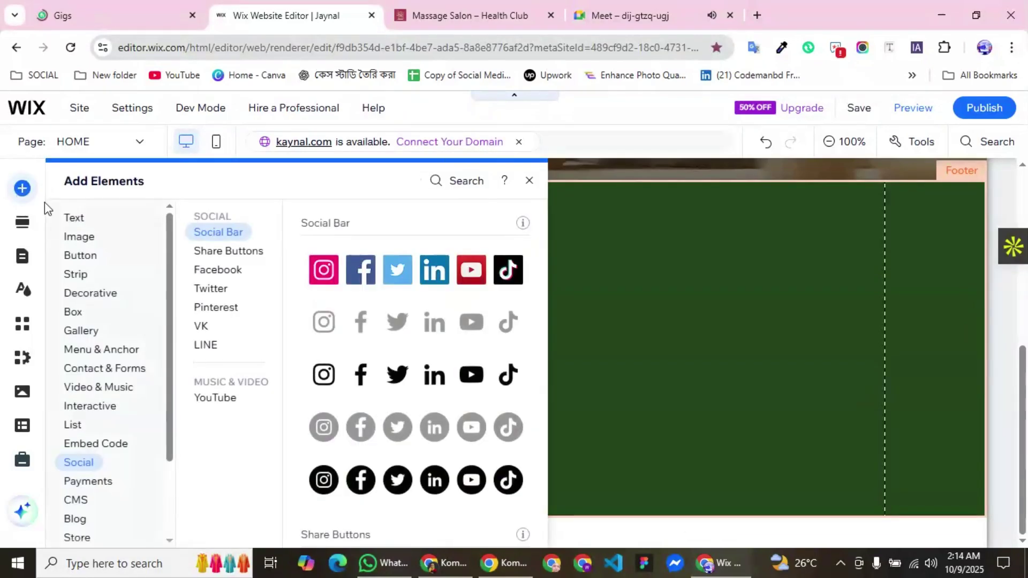
{"action": "left_click", "coordinate": [71, 221]}
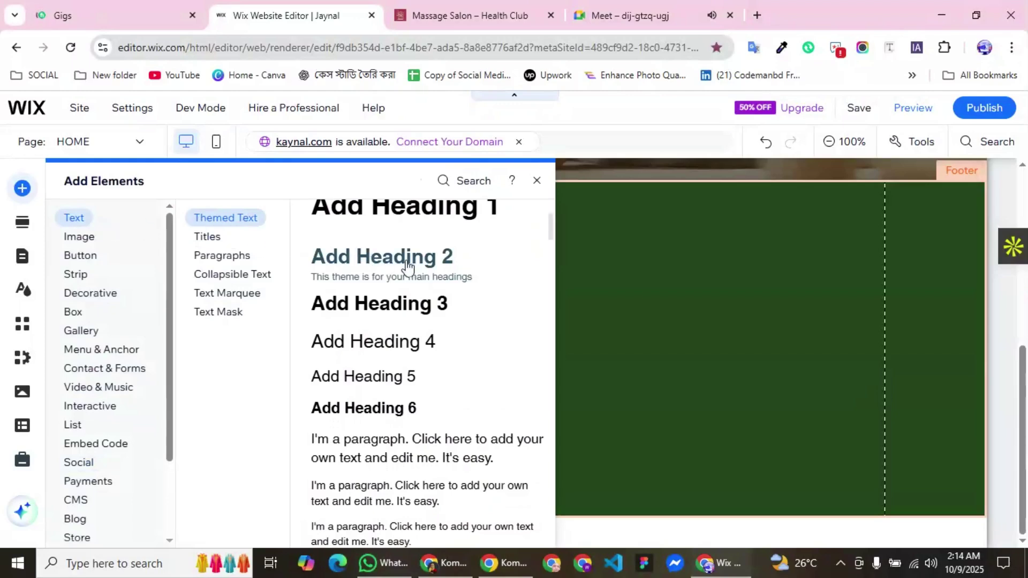
{"action": "left_click", "coordinate": [408, 265]}
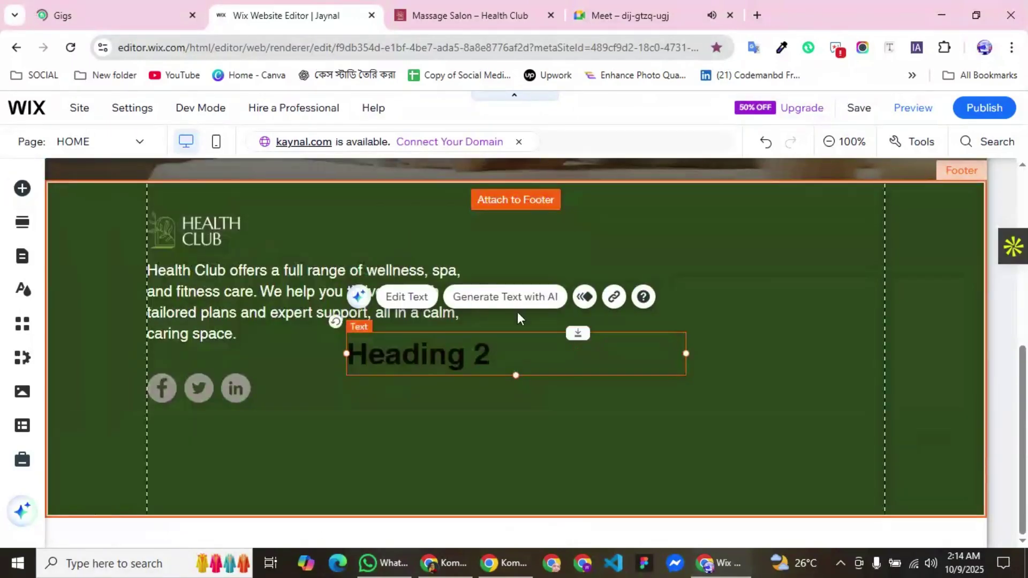
{"action": "mouse_move", "coordinate": [455, 358]}
{"action": "left_mouse_down"}
{"action": "mouse_move", "coordinate": [519, 287]}
{"action": "mouse_move", "coordinate": [543, 237]}
{"action": "left_mouse_up"}
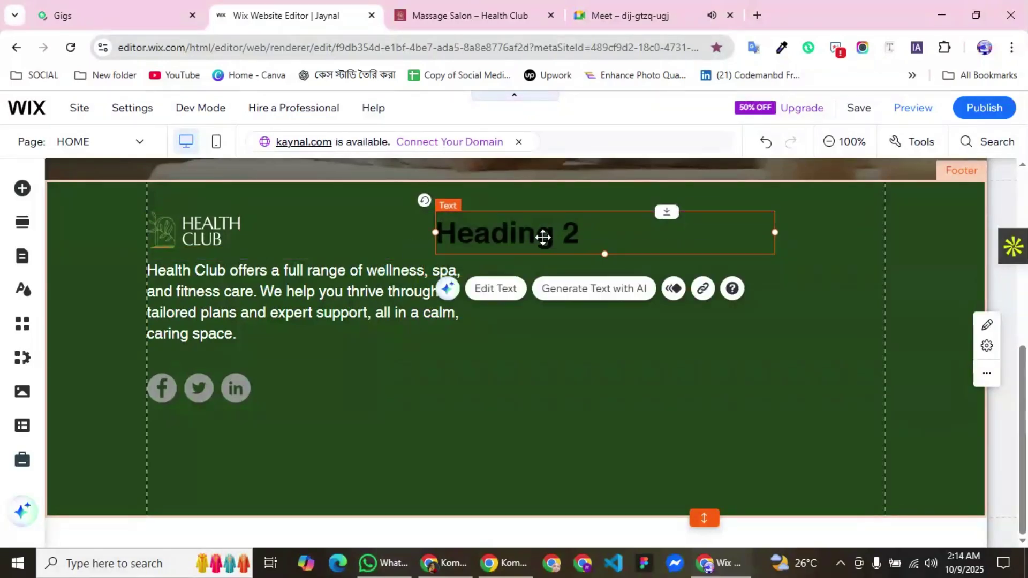
{"action": "double_click", "coordinate": [527, 237]}
{"action": "right_click", "coordinate": [527, 237]}
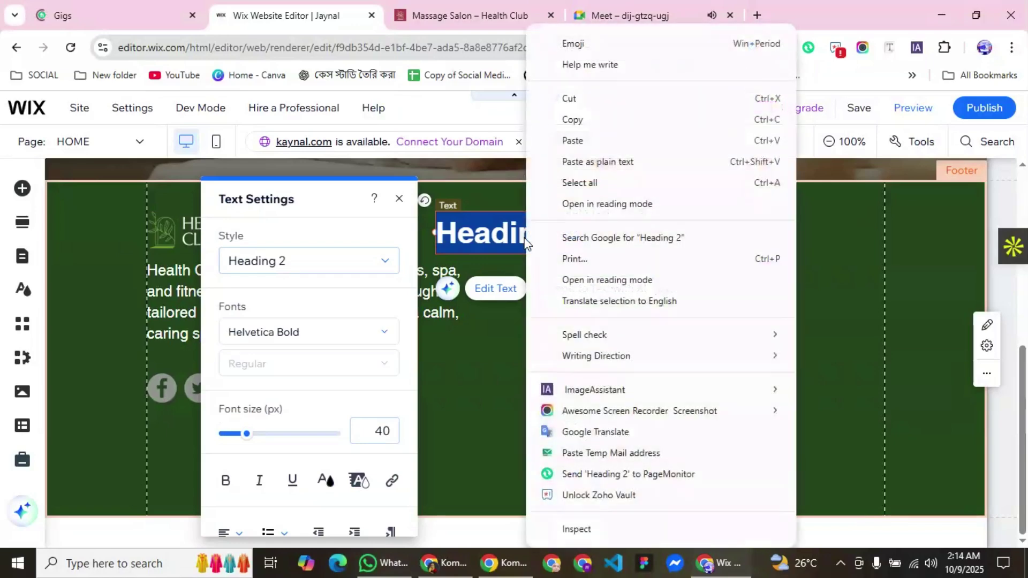
{"action": "left_click", "coordinate": [573, 141]}
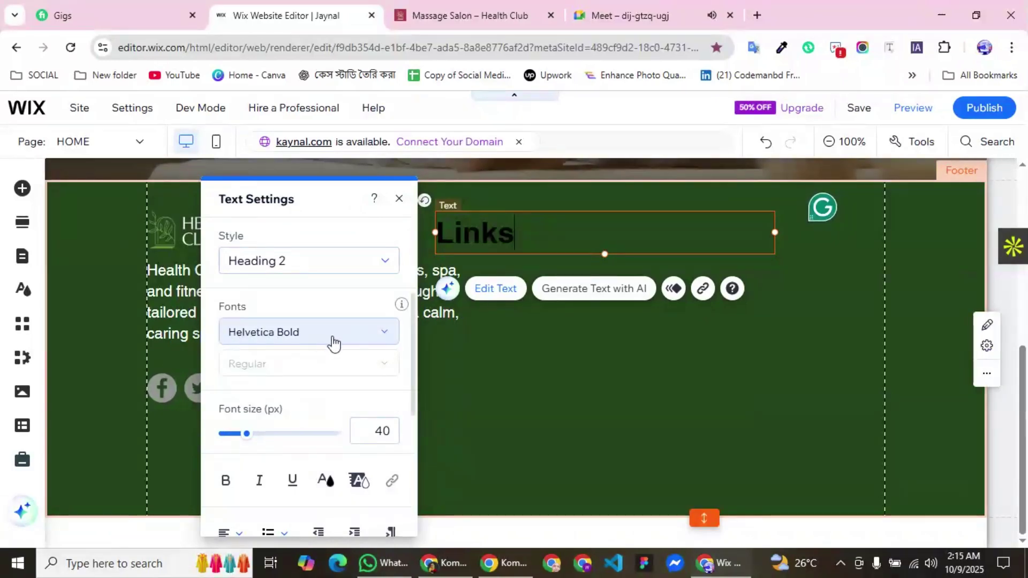
Try to set the Links heading's font to Helvetica and its size to 20 px without selecting the text.
{"action": "left_click", "coordinate": [363, 344]}
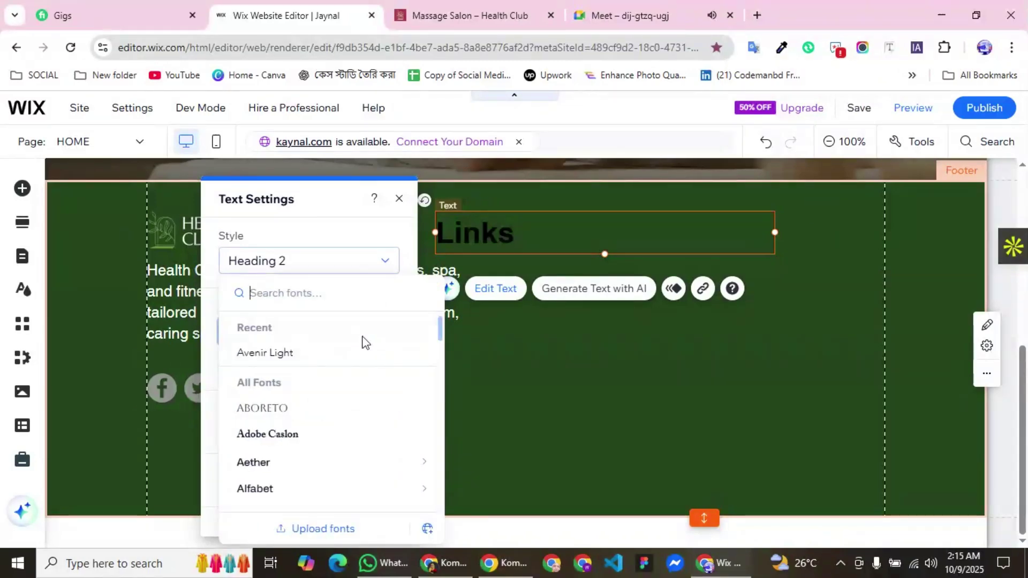
{"action": "scroll", "coordinate": [331, 341], "scroll_direction": "down", "scroll_amount": 7}
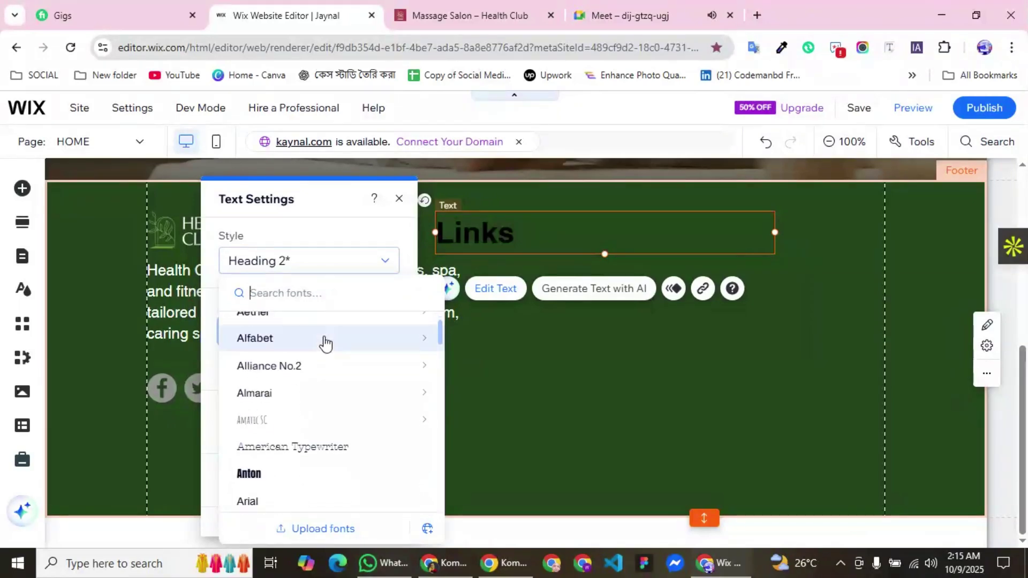
{"action": "scroll", "coordinate": [323, 398], "scroll_direction": "up", "scroll_amount": 5}
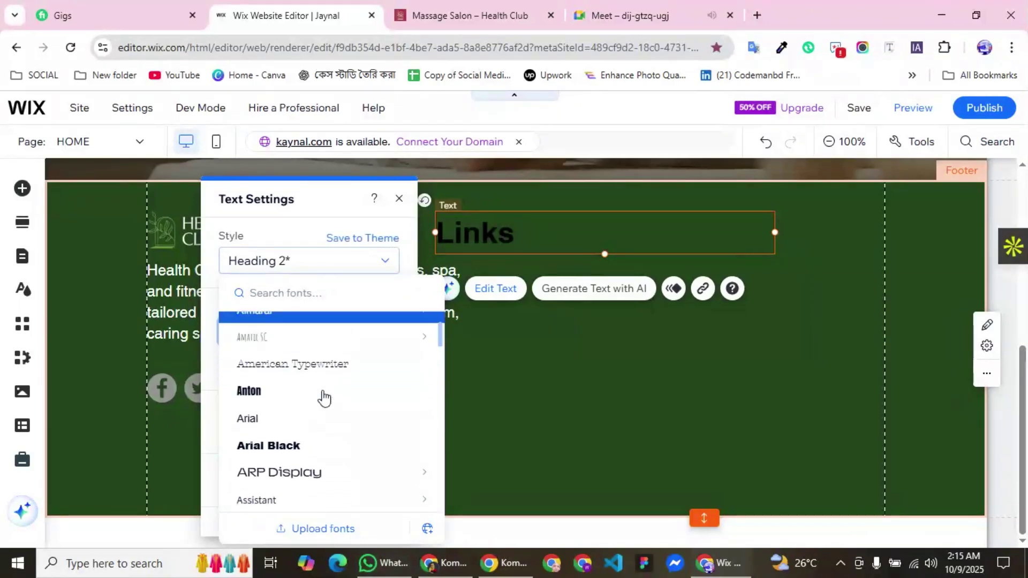
{"action": "mouse_move", "coordinate": [332, 345]}
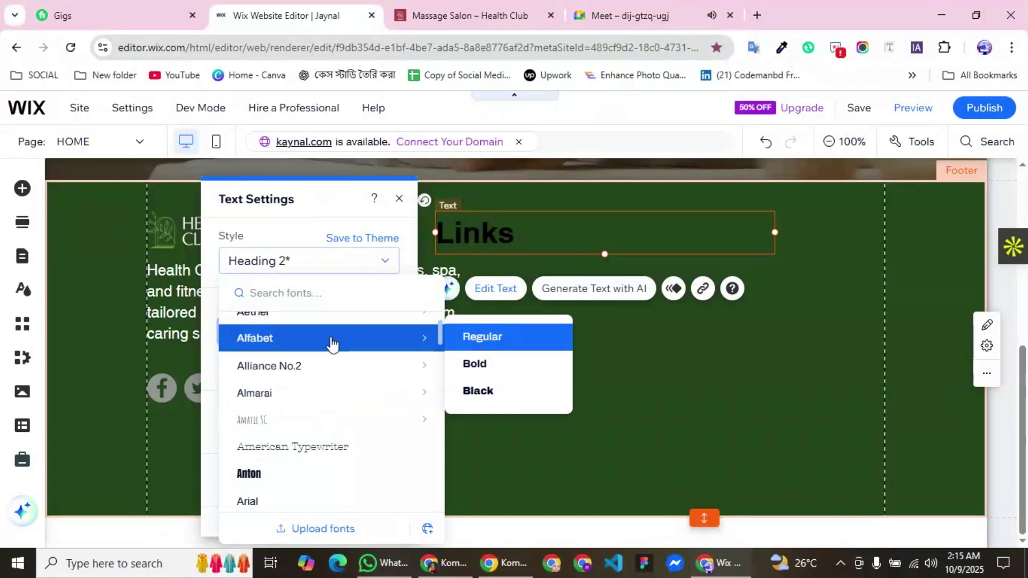
{"action": "type", "text": "hel"}
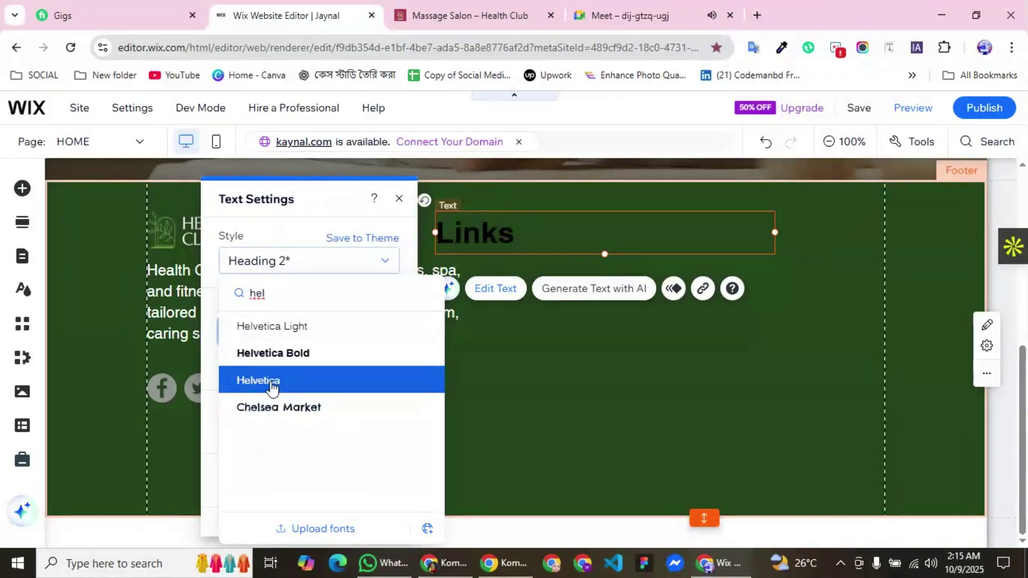
{"action": "left_click", "coordinate": [272, 383]}
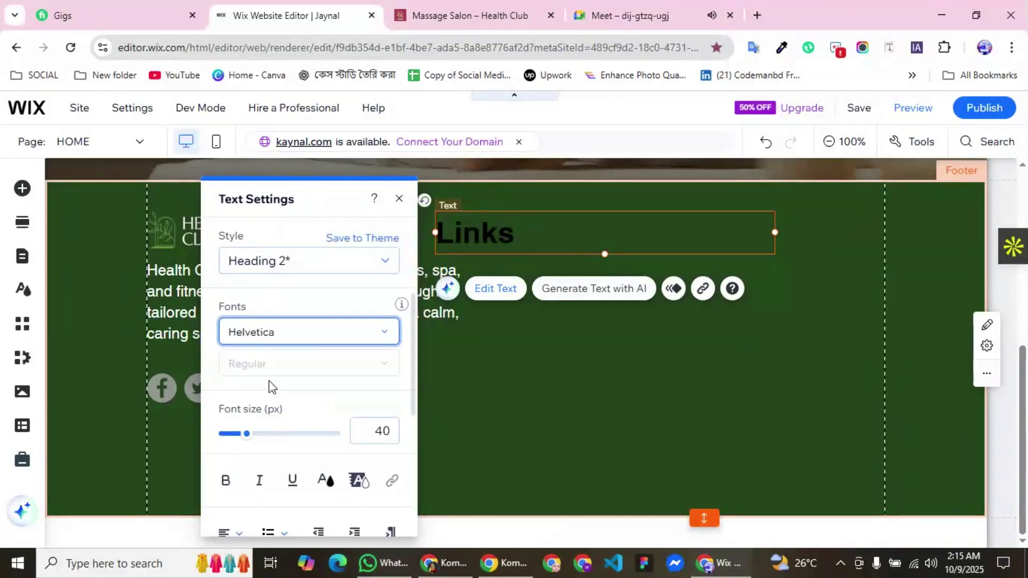
{"action": "double_click", "coordinate": [377, 435]}
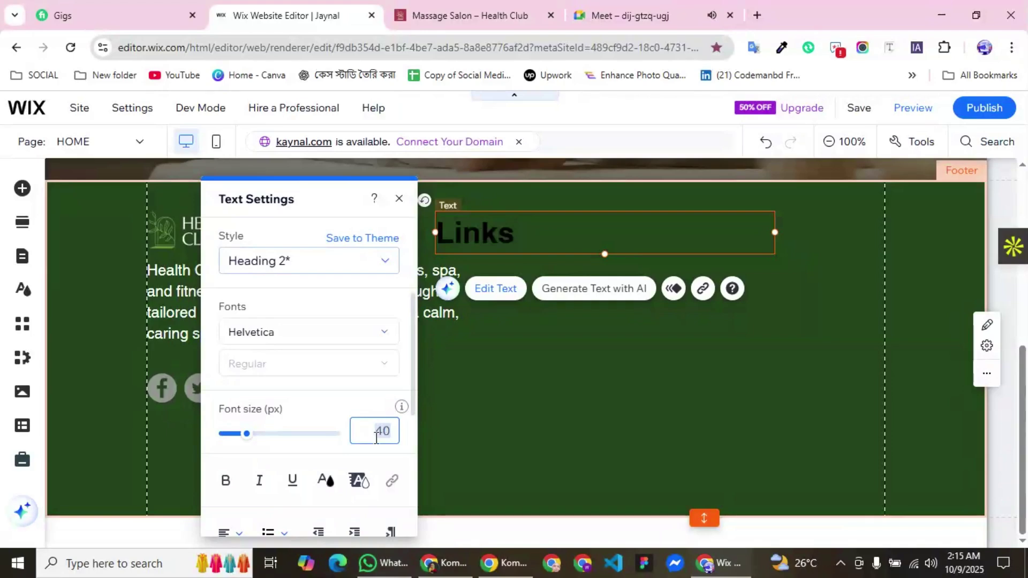
{"action": "type", "text": "20"}
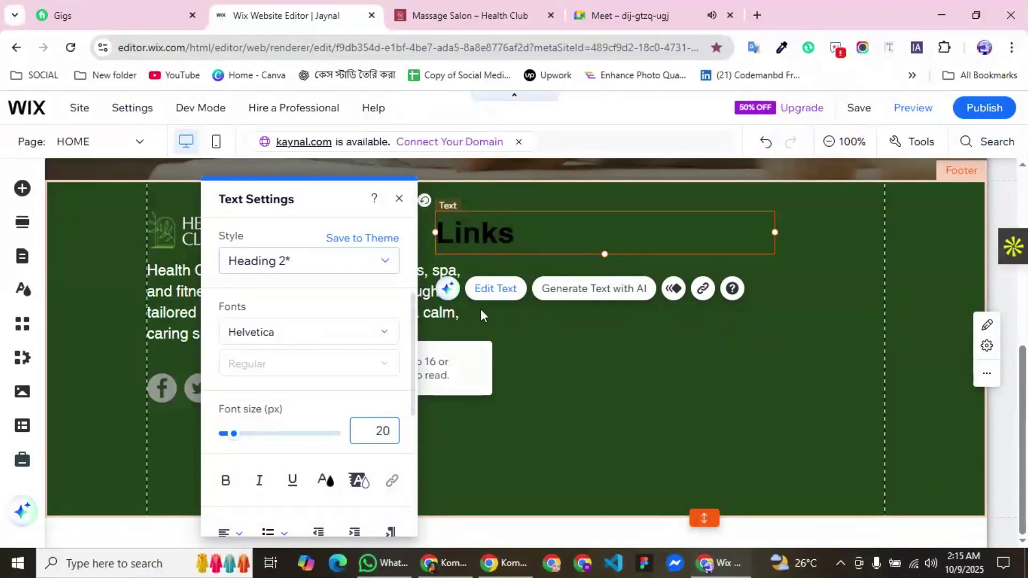
Select the whole word "Links" and set its font to Helvetica and its size to 20 px.
{"action": "left_click_drag", "start_coordinate": [520, 238], "coordinate": [443, 234]}
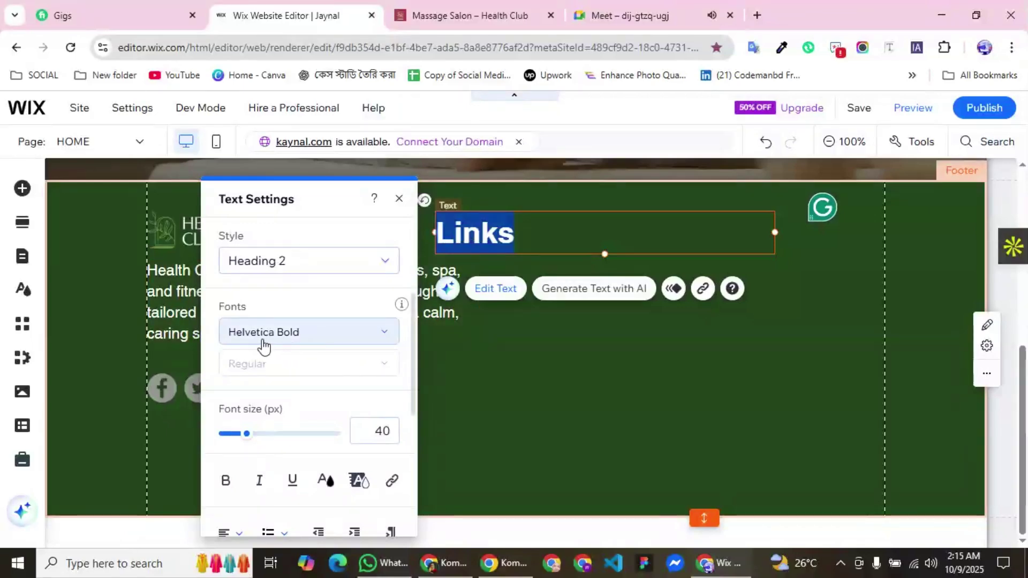
{"action": "left_click", "coordinate": [384, 338]}
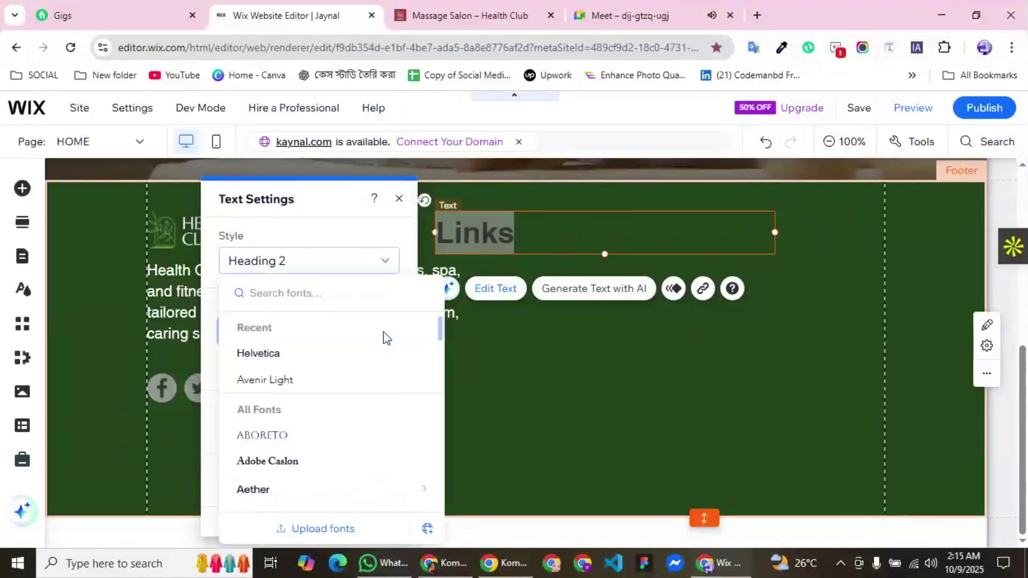
{"action": "type", "text": "hel"}
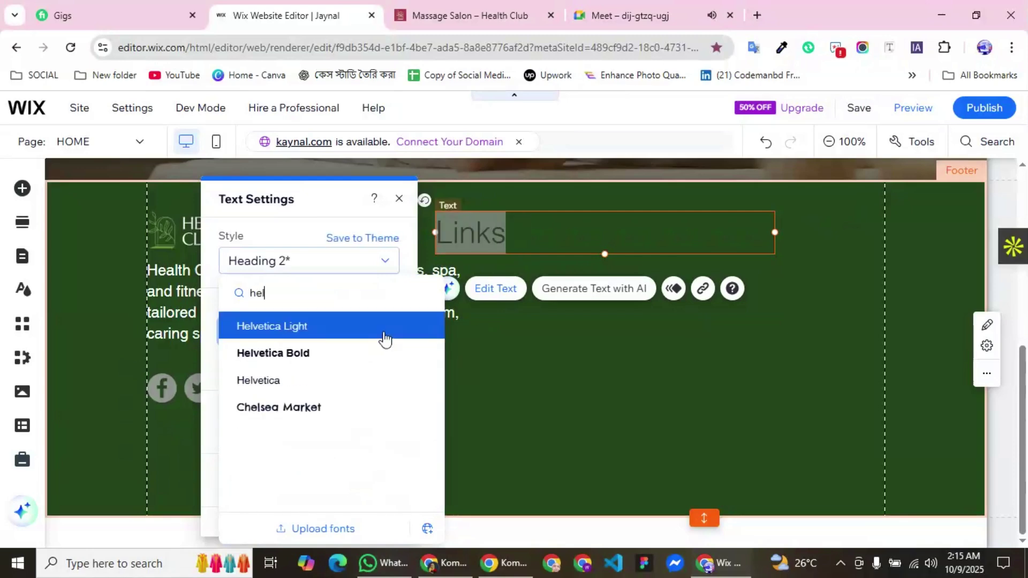
{"action": "left_click", "coordinate": [259, 380]}
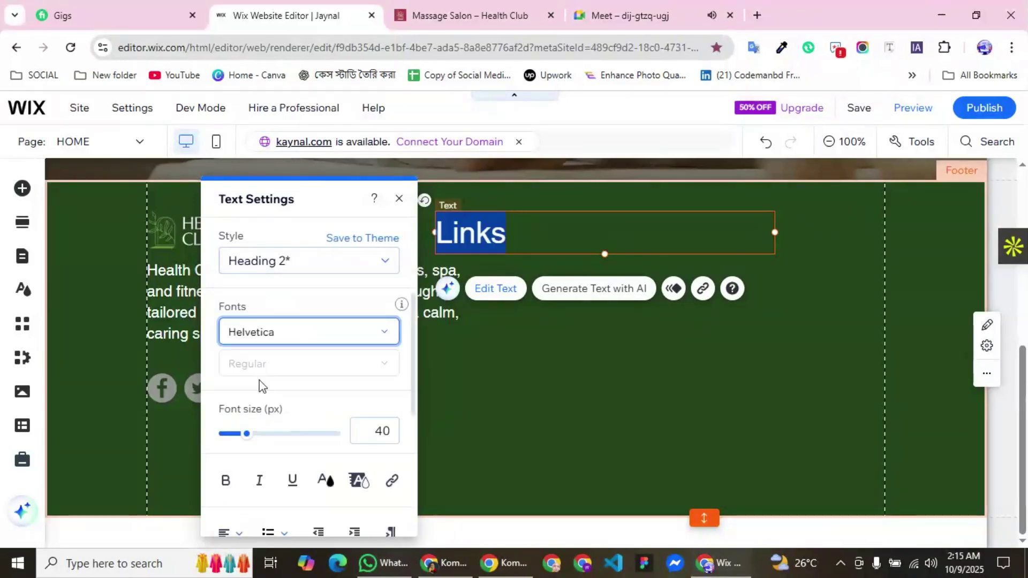
{"action": "left_click", "coordinate": [381, 432]}
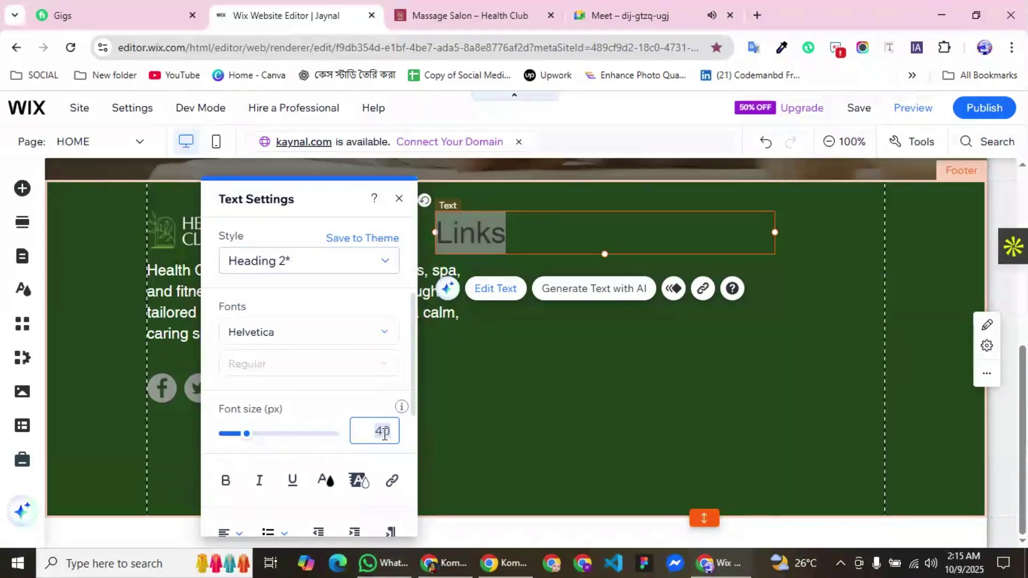
{"action": "type", "text": "20"}
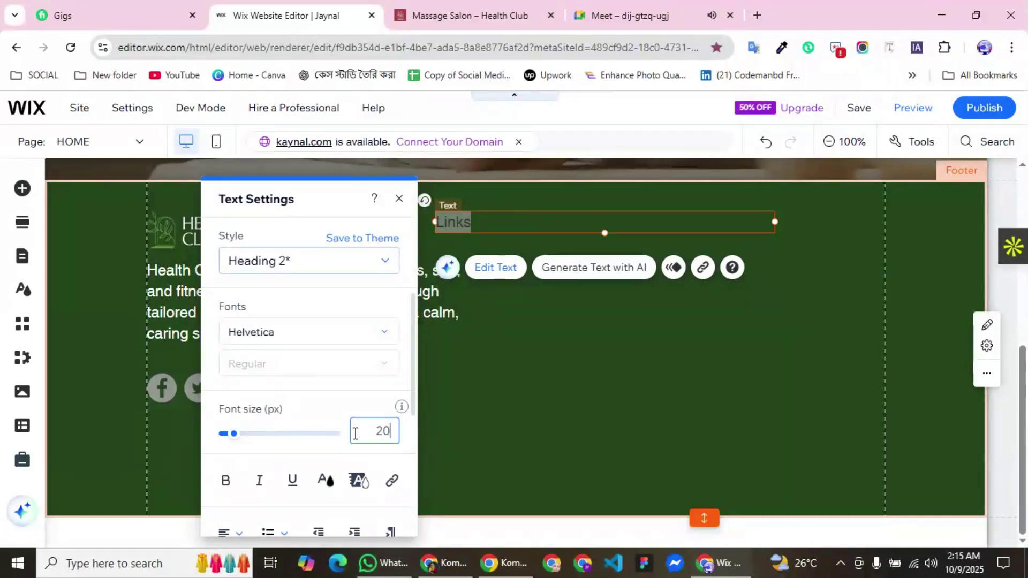
Colour the Links heading white (#FFFFFF) and close its text settings.
{"action": "left_click", "coordinate": [325, 481]}
{"action": "left_click", "coordinate": [218, 321]}
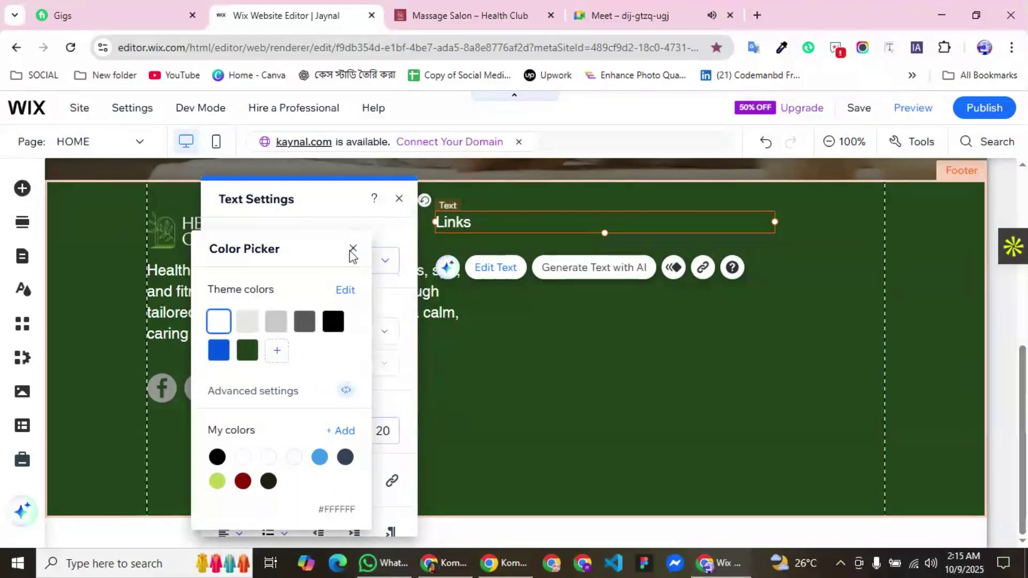
{"action": "left_click", "coordinate": [353, 250]}
{"action": "left_click", "coordinate": [398, 200]}
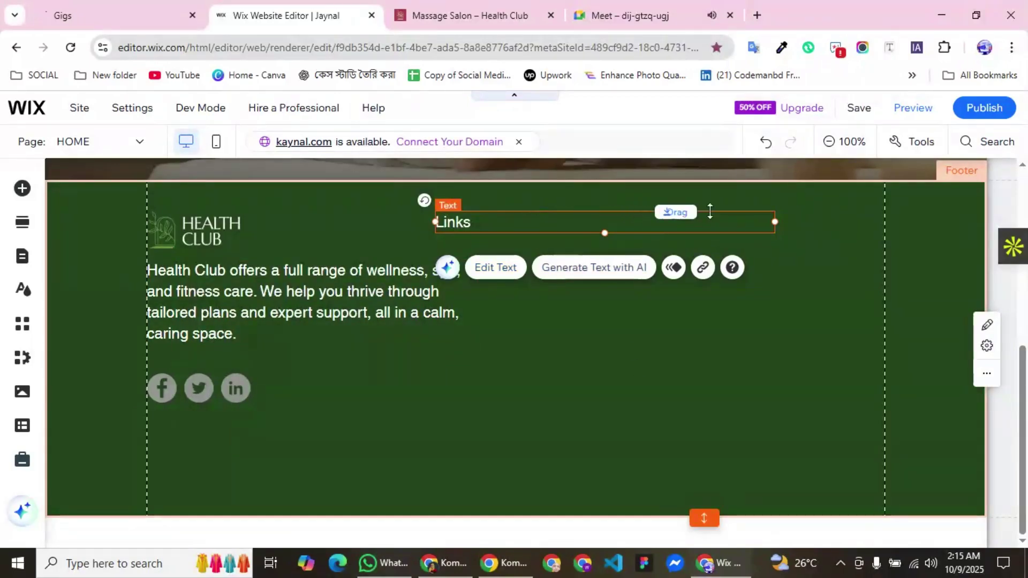
Shrink the Links text box to fit its word and place it at x 450, y 548, top-aligned with the logo.
{"action": "left_click_drag", "start_coordinate": [685, 218], "coordinate": [515, 223]}
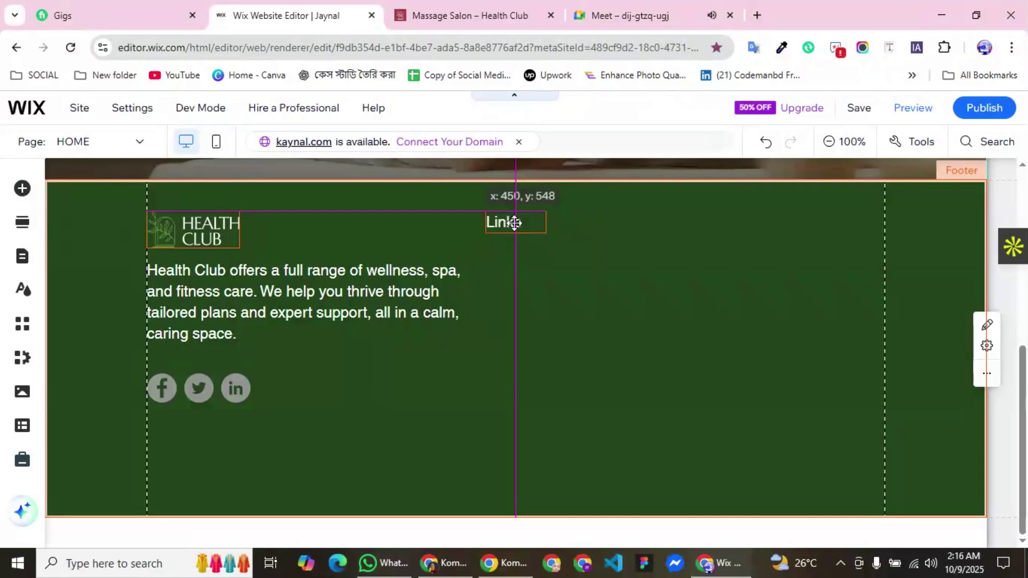
{"action": "left_click_drag", "start_coordinate": [514, 222], "coordinate": [515, 223]}
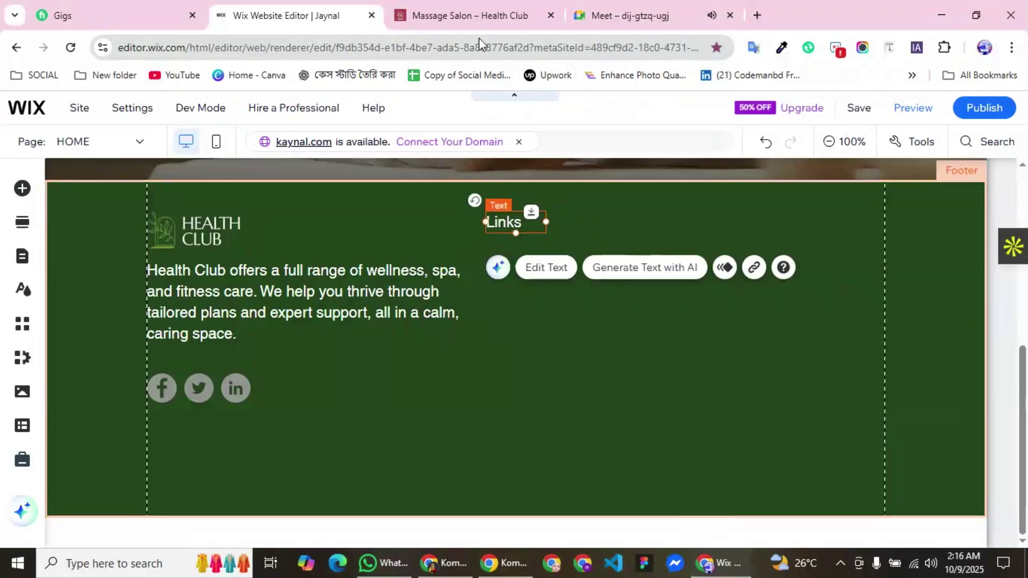
After checking the reference footer's link list, add the plain-text vertical menu and place it directly below the Links heading, aligned with it.
{"action": "left_click", "coordinate": [489, 17]}
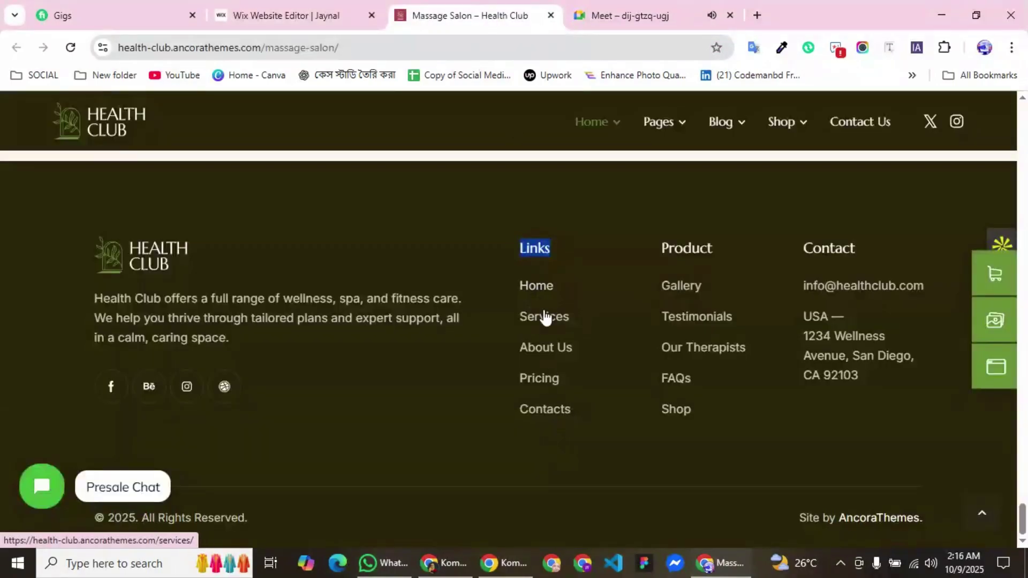
{"action": "left_click", "coordinate": [315, 16]}
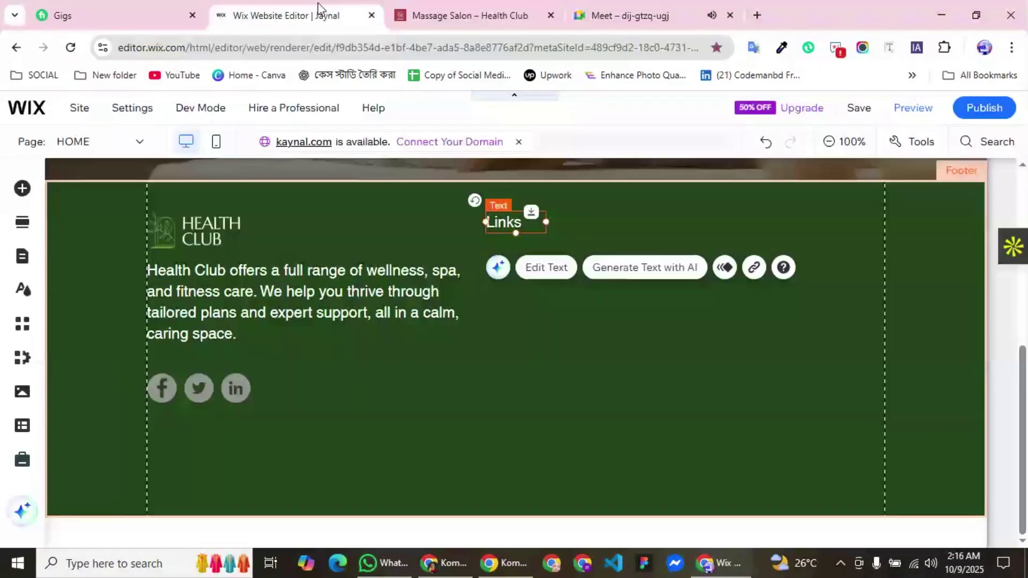
{"action": "left_click", "coordinate": [23, 191]}
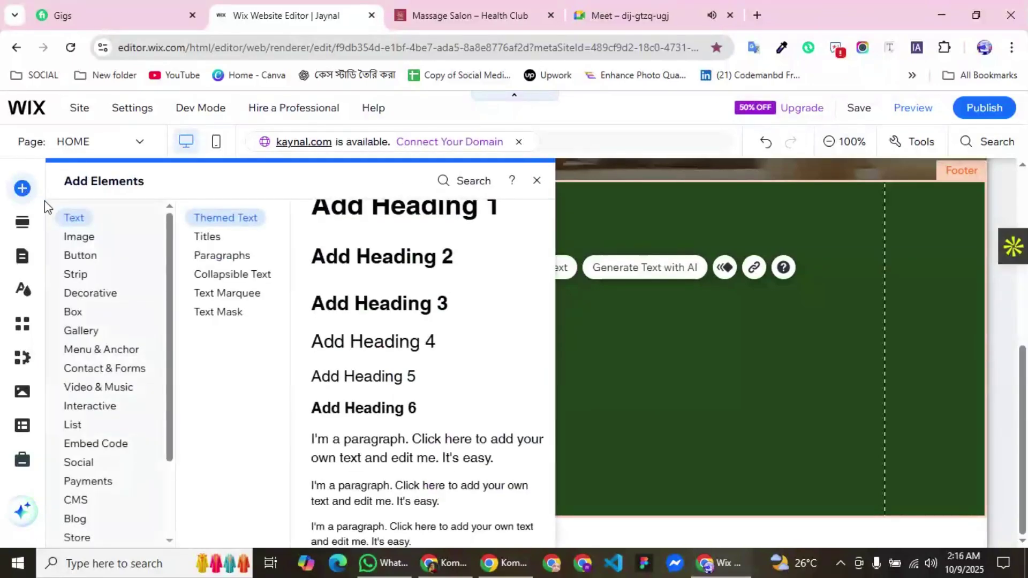
{"action": "left_click", "coordinate": [110, 407]}
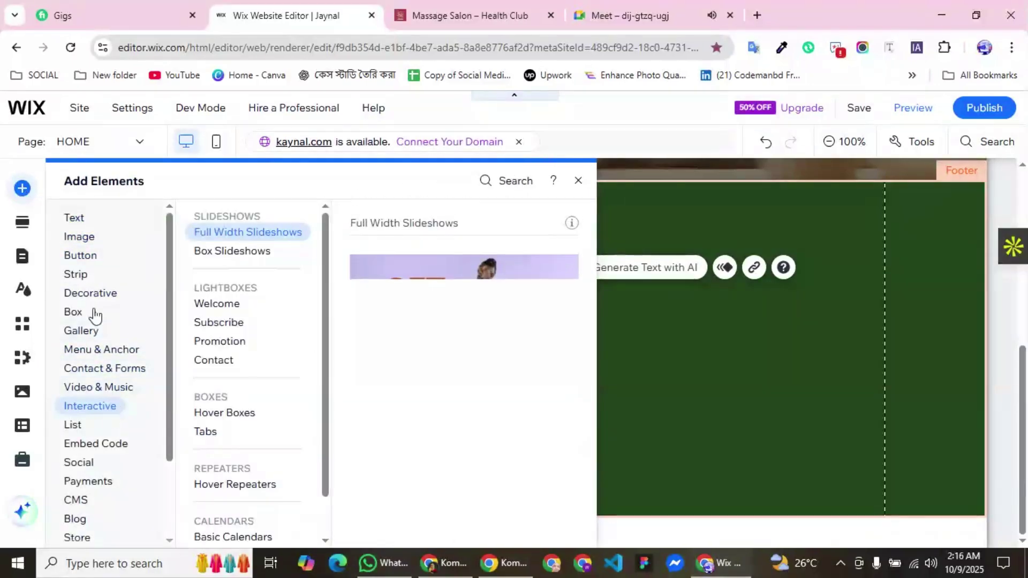
{"action": "left_click", "coordinate": [108, 353]}
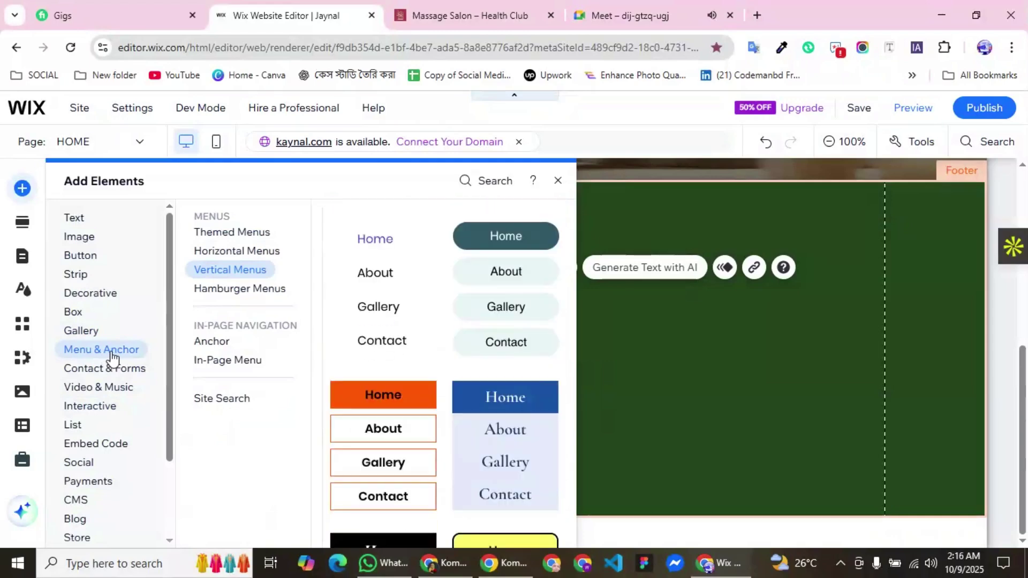
{"action": "left_click", "coordinate": [261, 257]}
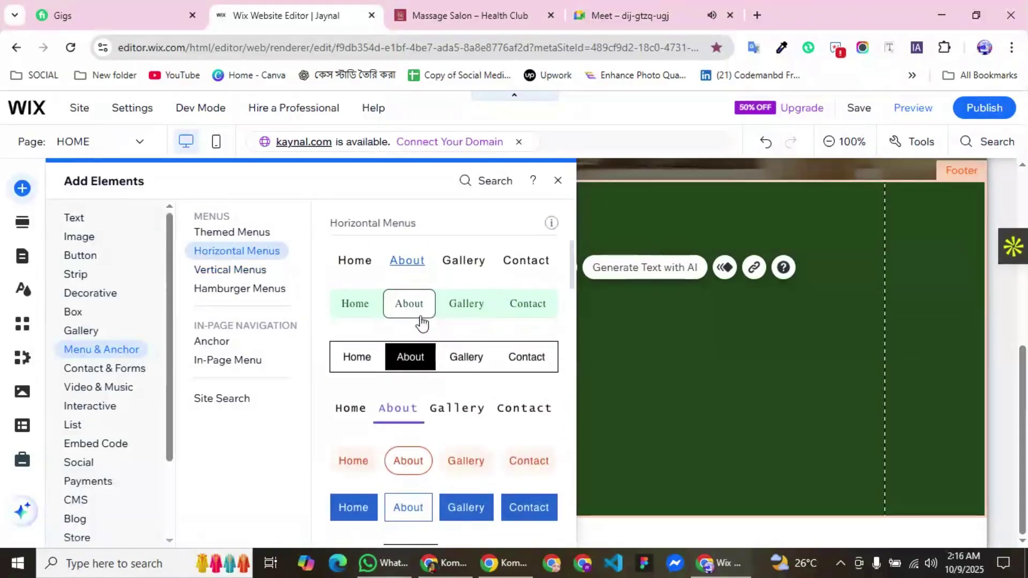
{"action": "left_click", "coordinate": [241, 271]}
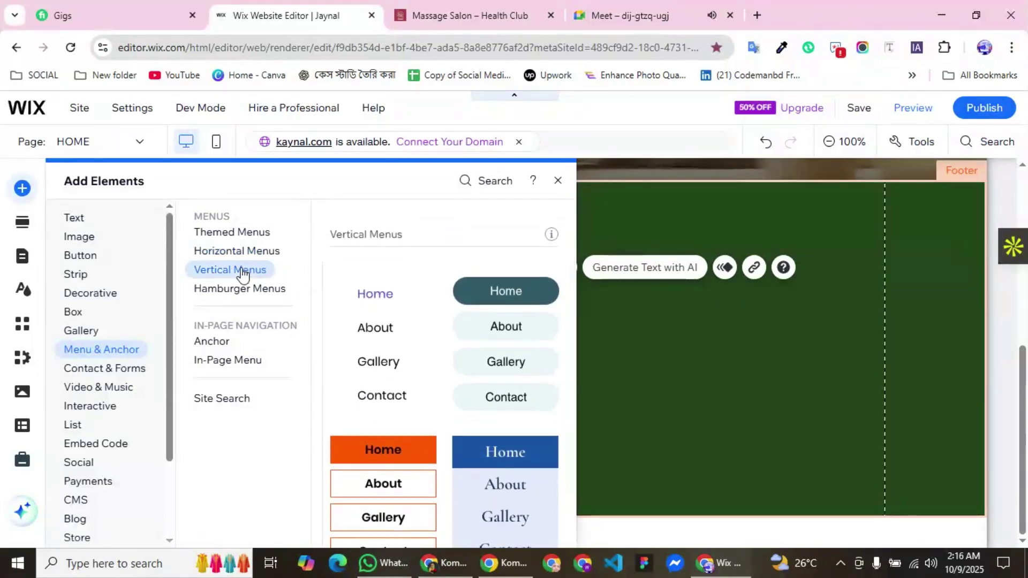
{"action": "left_click", "coordinate": [374, 348]}
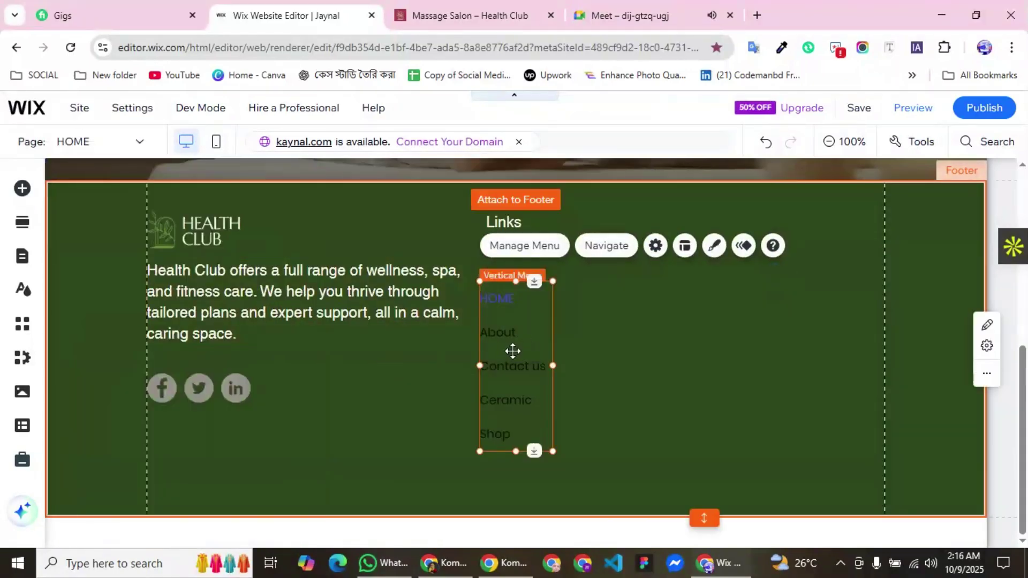
{"action": "left_click_drag", "start_coordinate": [505, 348], "coordinate": [514, 309]}
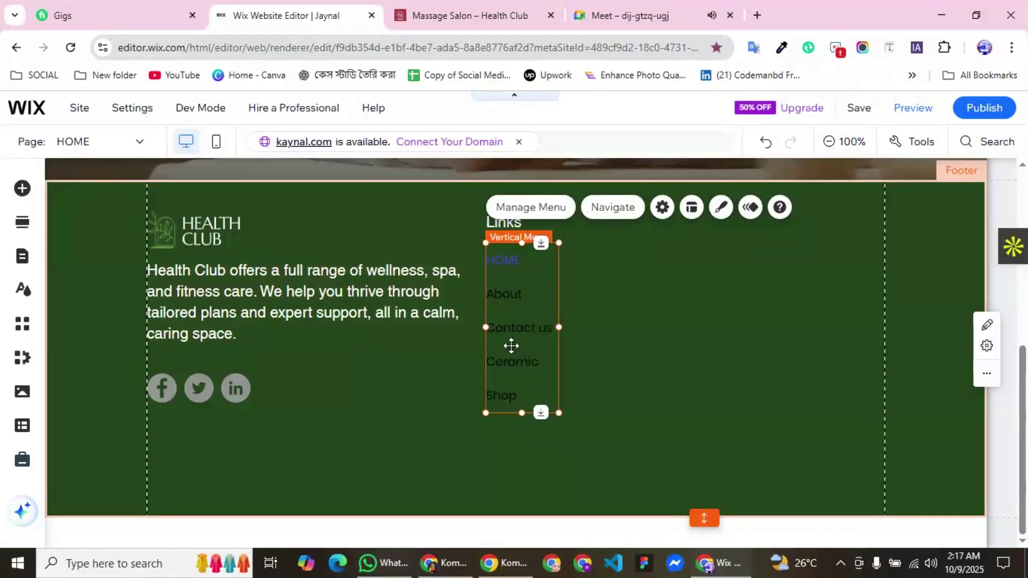
Customize the footer menu's design by setting its regular text colour to the white theme colour.
{"action": "left_click", "coordinate": [720, 209]}
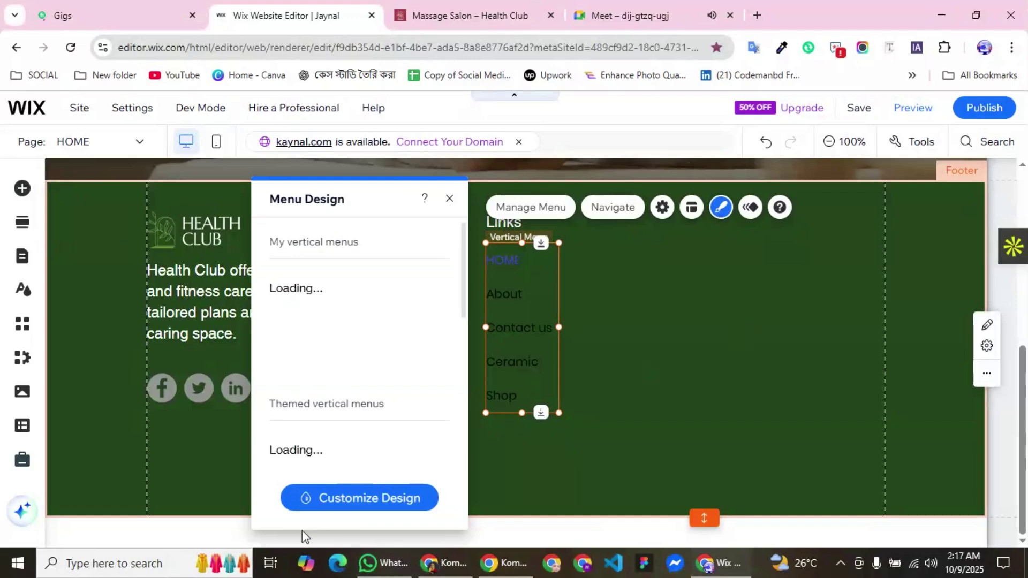
{"action": "left_click", "coordinate": [388, 499]}
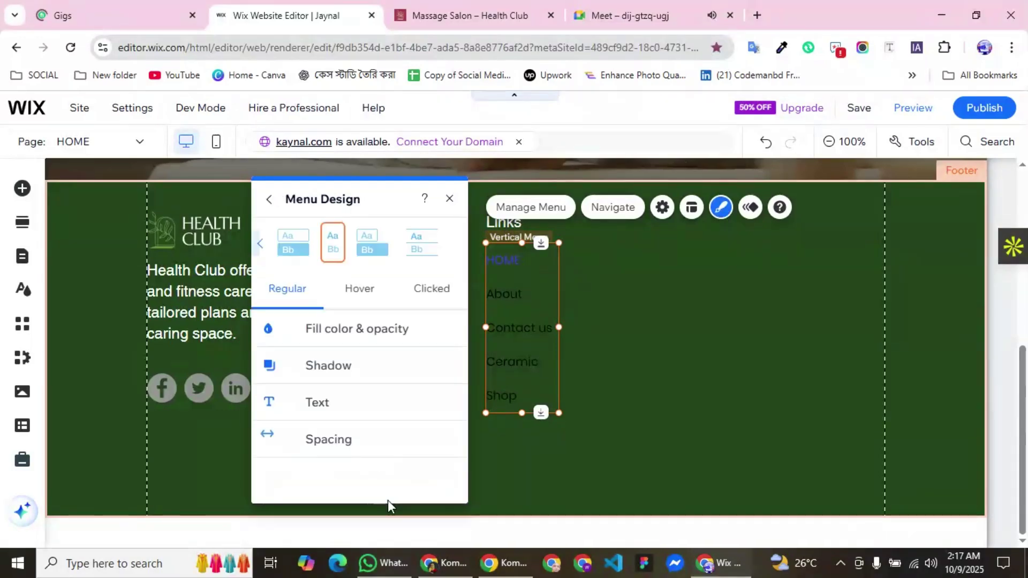
{"action": "left_click", "coordinate": [321, 410]}
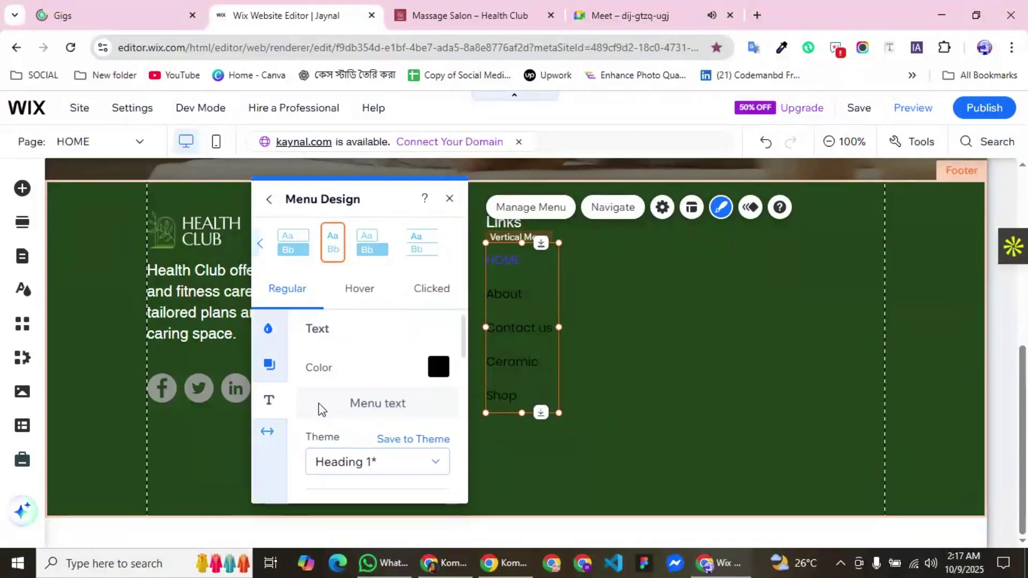
{"action": "left_click", "coordinate": [440, 370]}
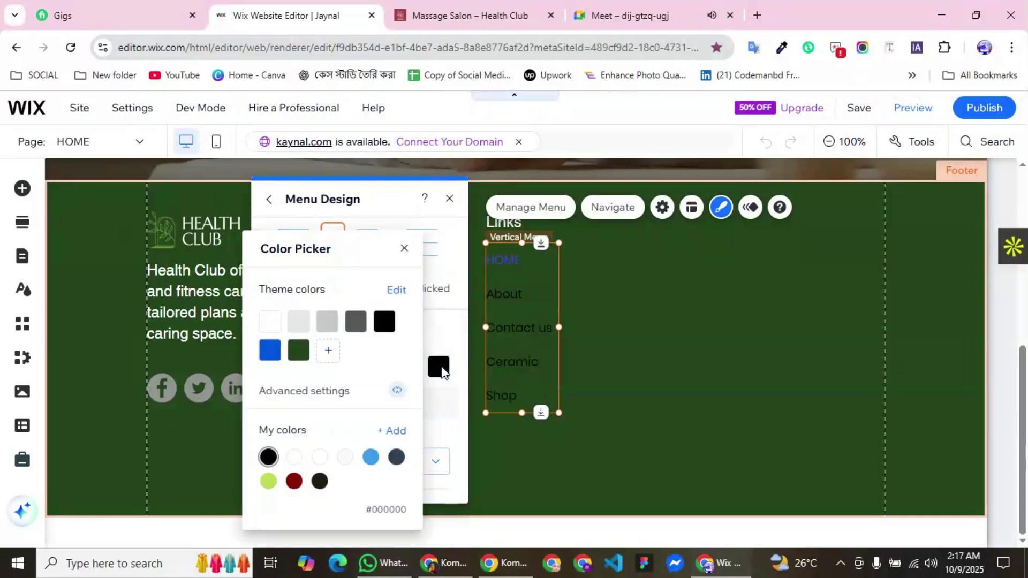
{"action": "left_click", "coordinate": [273, 328]}
{"action": "left_click", "coordinate": [404, 248]}
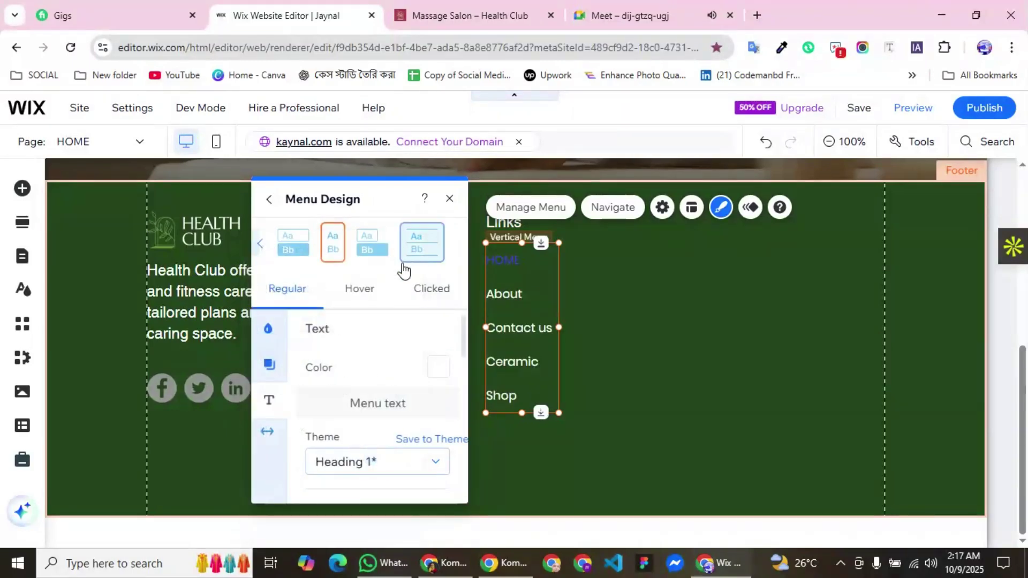
Set the footer menu's regular text font to Helvetica and its size to 20 px, and close the design settings.
{"action": "scroll", "coordinate": [370, 343], "scroll_direction": "down", "scroll_amount": 4}
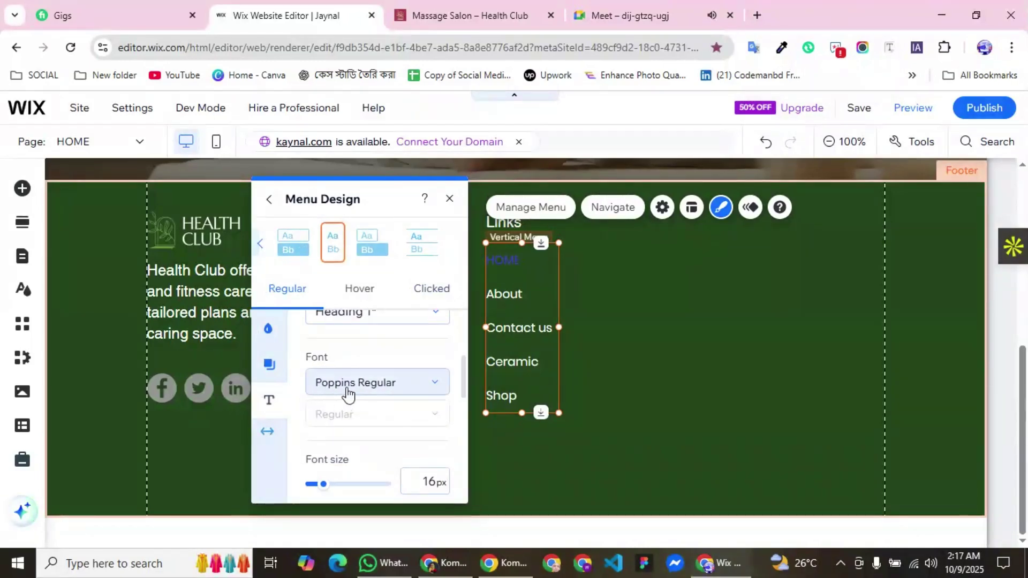
{"action": "left_click", "coordinate": [436, 386]}
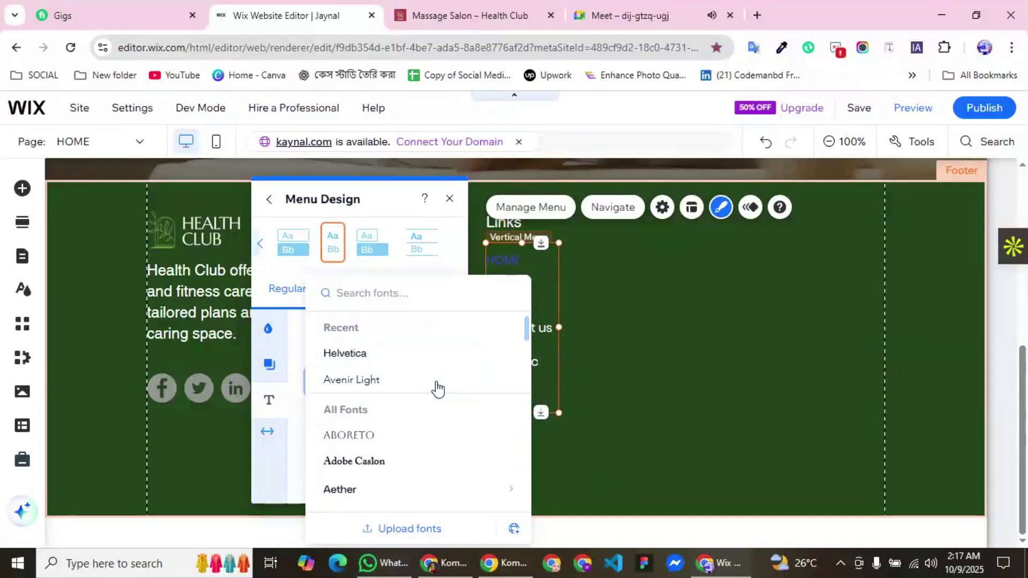
{"action": "left_click", "coordinate": [337, 356]}
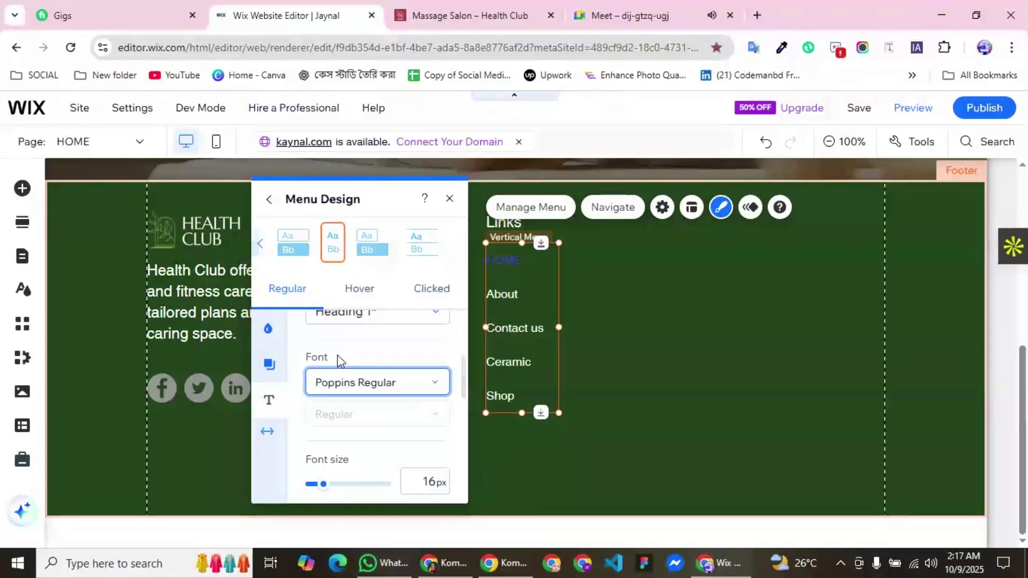
{"action": "scroll", "coordinate": [390, 436], "scroll_direction": "down", "scroll_amount": 1}
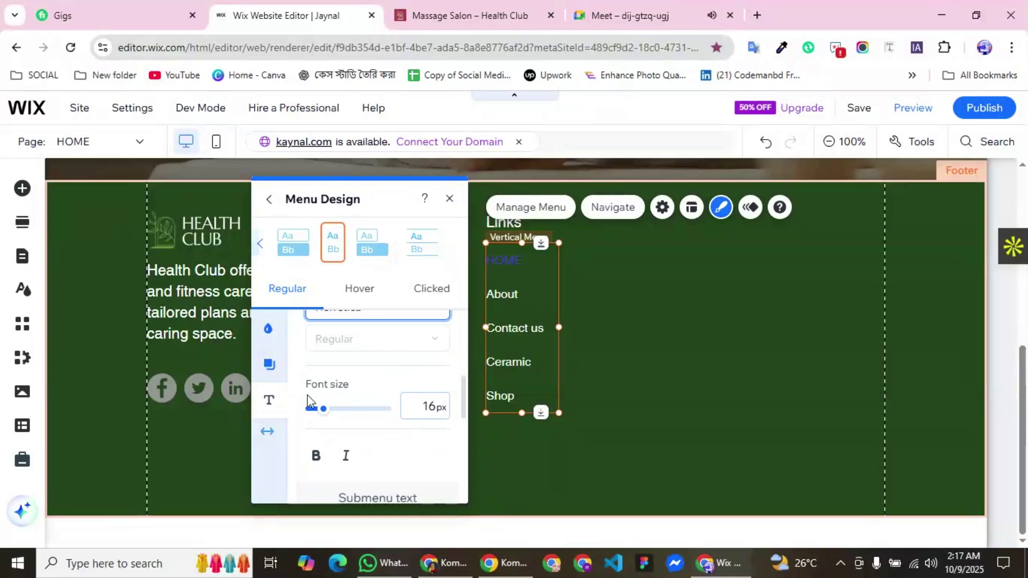
{"action": "left_click", "coordinate": [430, 410]}
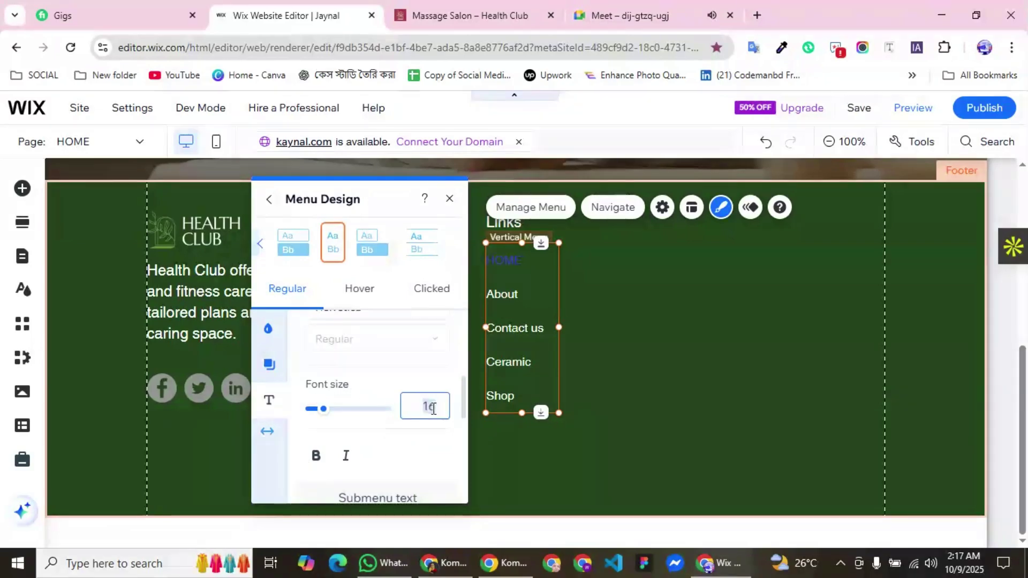
{"action": "type", "text": "20"}
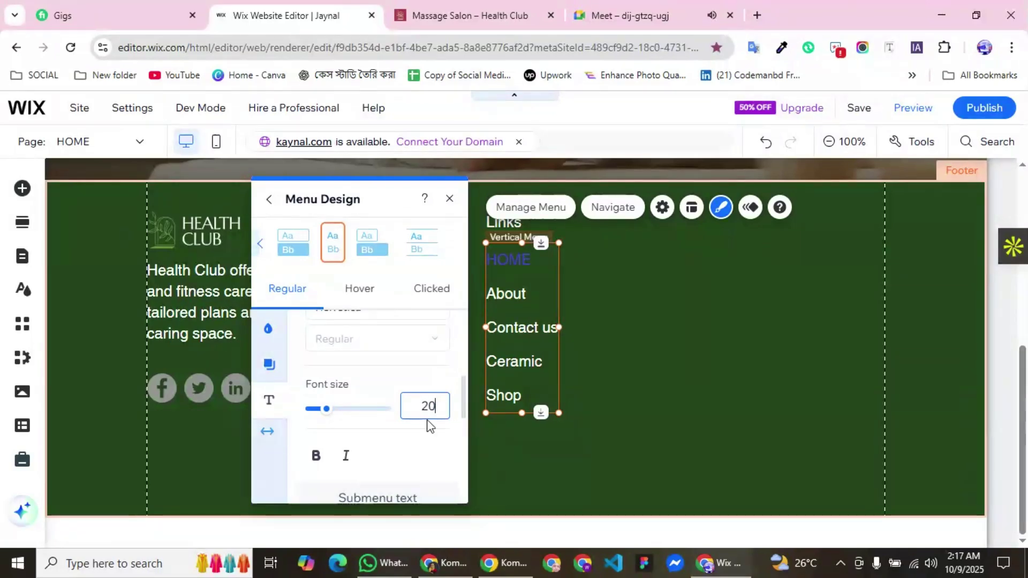
{"action": "left_click", "coordinate": [449, 199]}
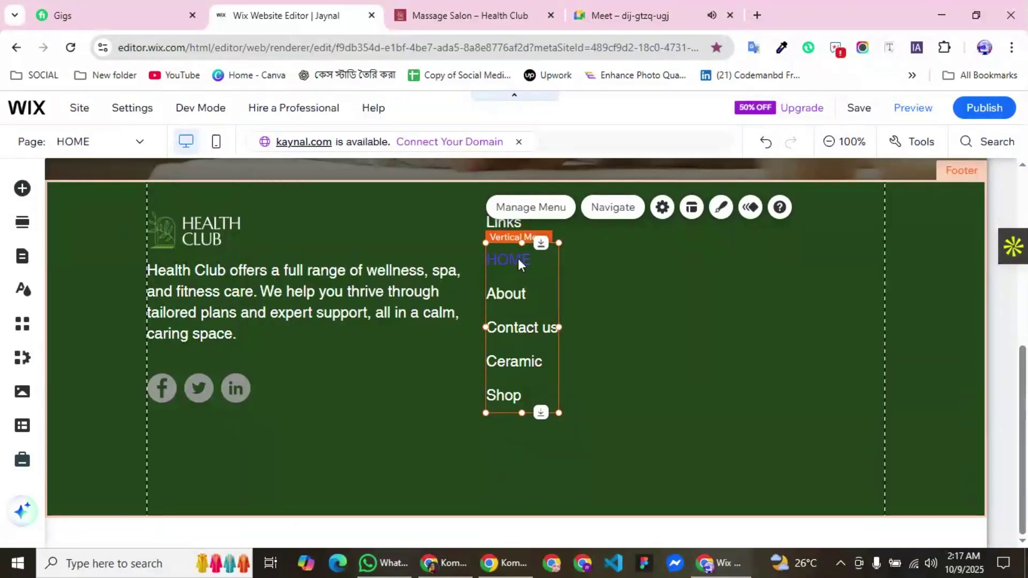
{"action": "left_click", "coordinate": [664, 355]}
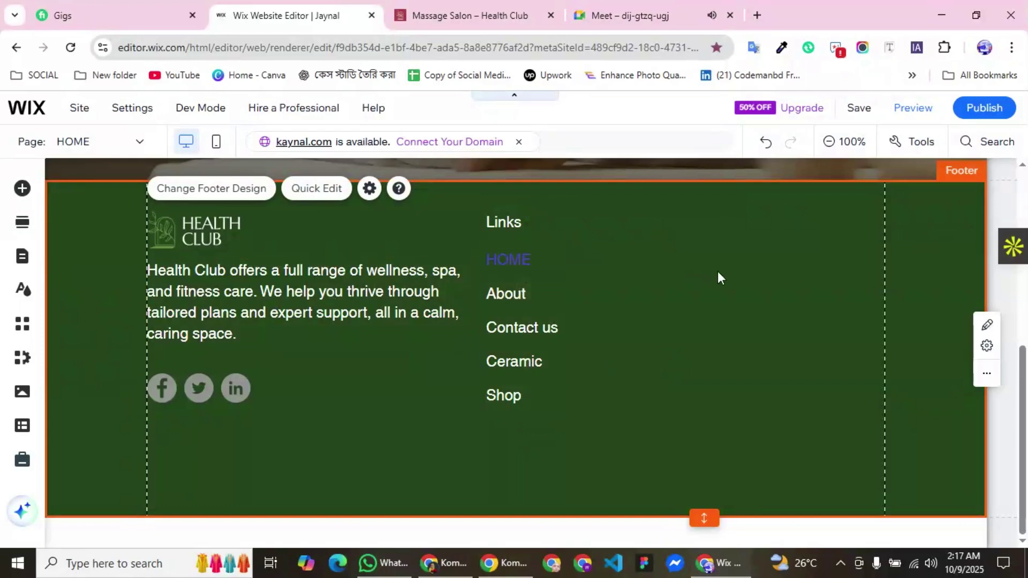
Reopen the footer menu's design settings and set its hover text colour to lime green #BADA55.
{"action": "left_click", "coordinate": [532, 265]}
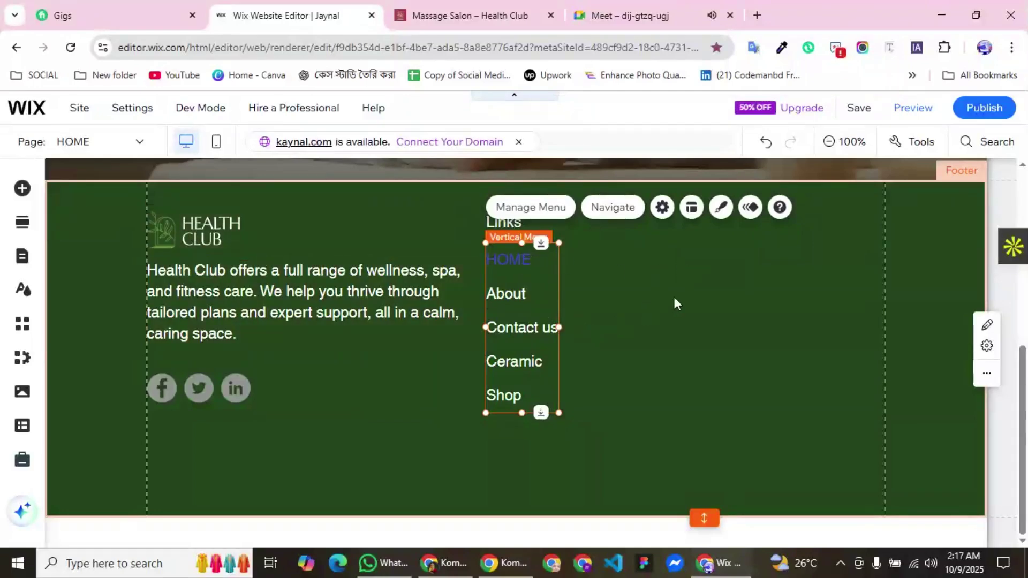
{"action": "left_click", "coordinate": [722, 209]}
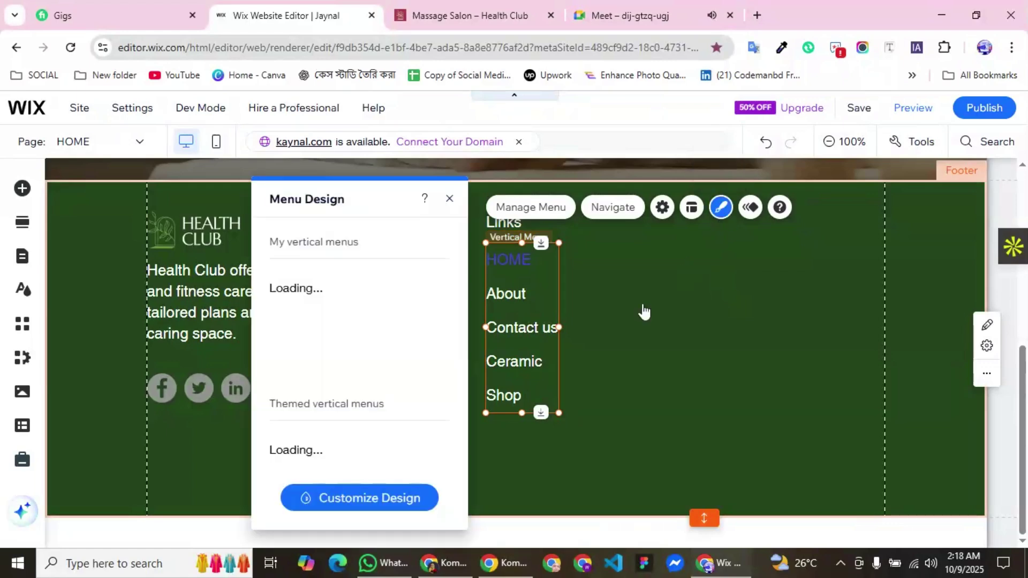
{"action": "left_click", "coordinate": [364, 506]}
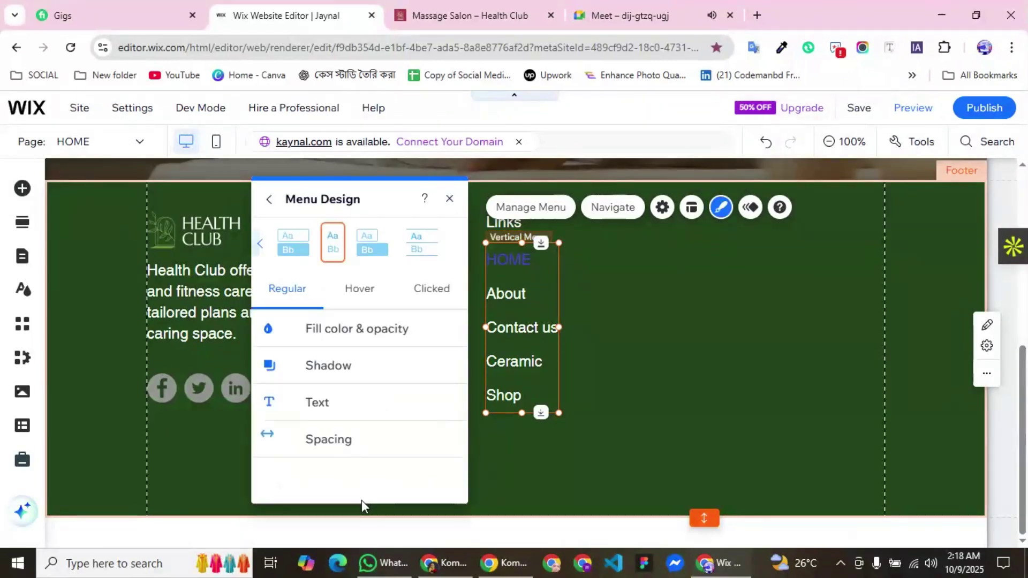
{"action": "left_click", "coordinate": [362, 302]}
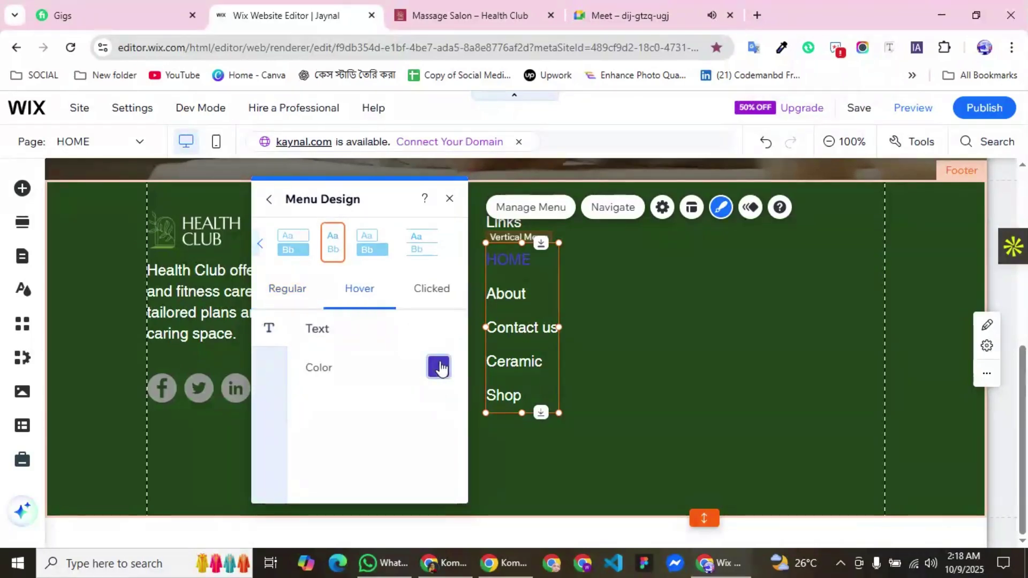
{"action": "left_click", "coordinate": [440, 368]}
{"action": "left_click", "coordinate": [294, 481]}
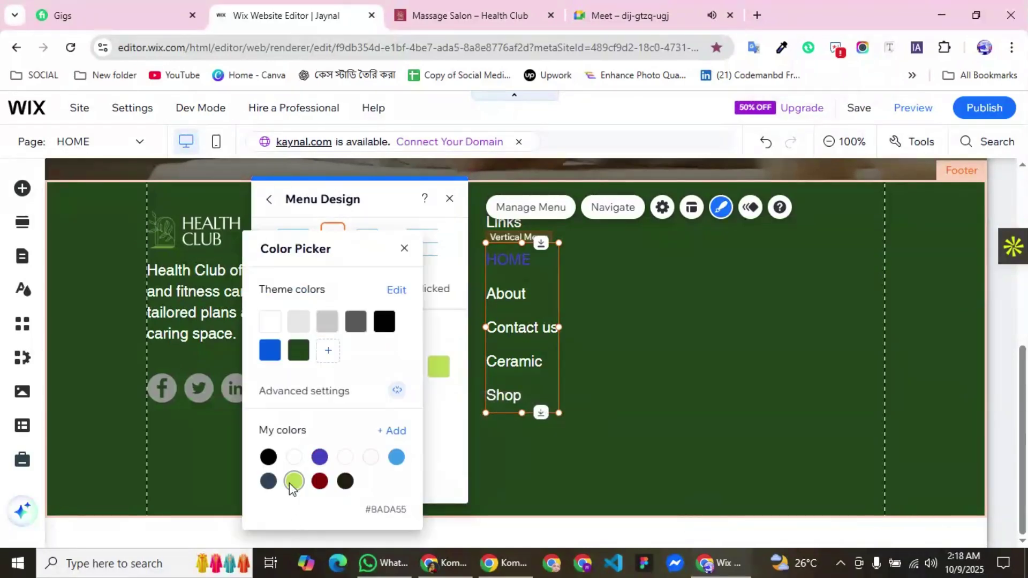
{"action": "left_click", "coordinate": [404, 250]}
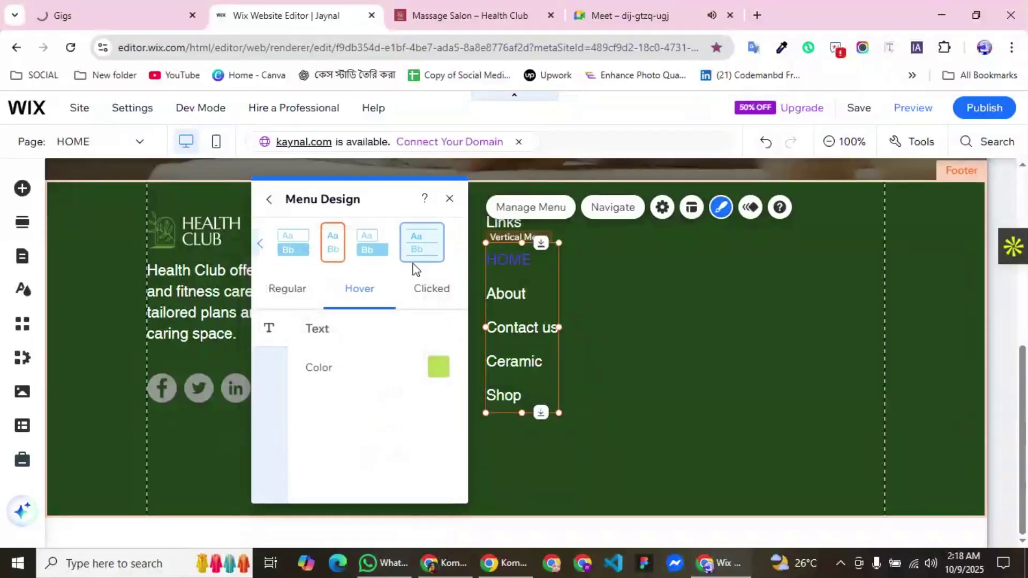
Set the footer menu's clicked-state text colour to lime green #BADA55 and close the design settings.
{"action": "left_click", "coordinate": [431, 292]}
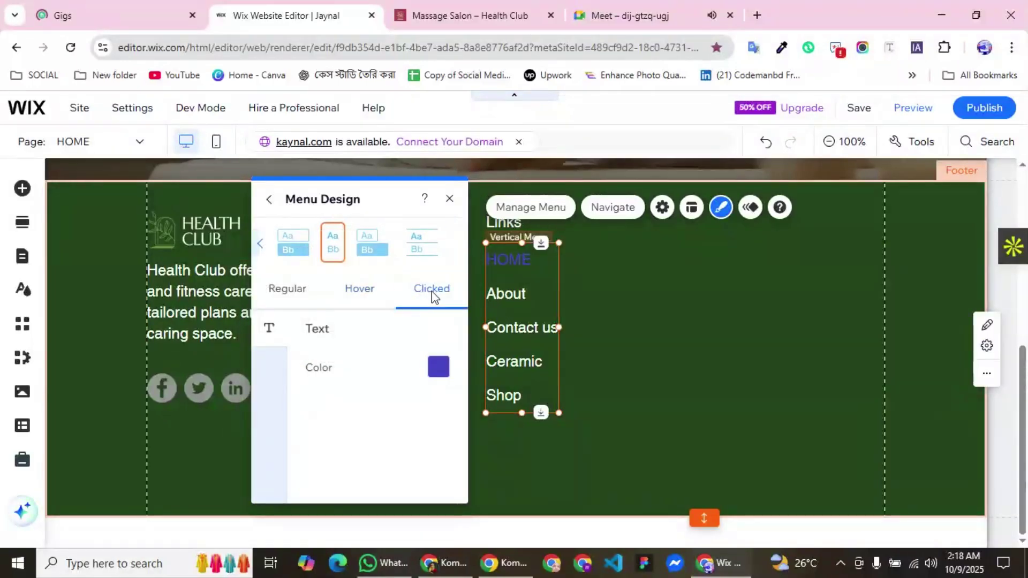
{"action": "left_click", "coordinate": [438, 368]}
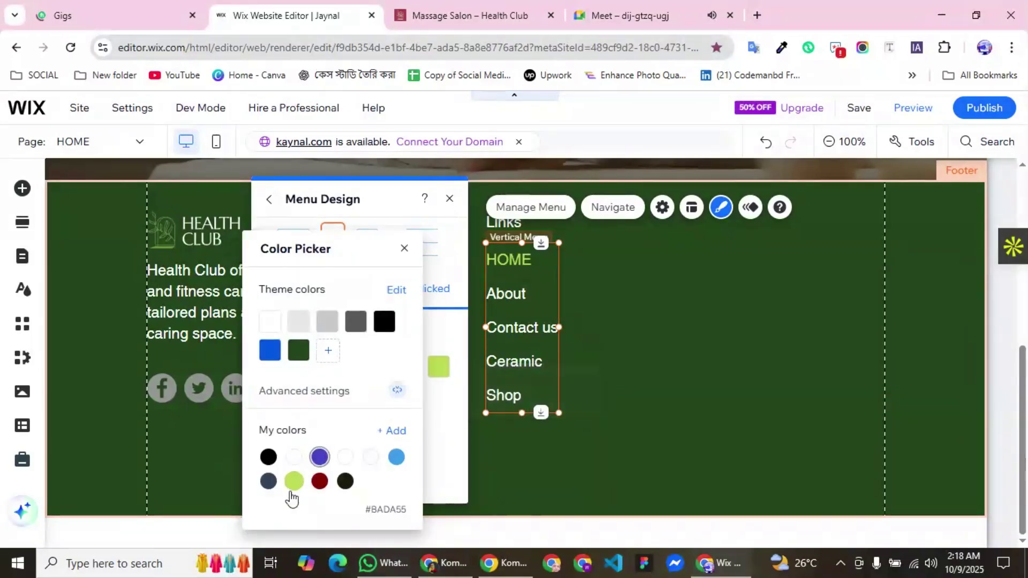
{"action": "left_click", "coordinate": [293, 483]}
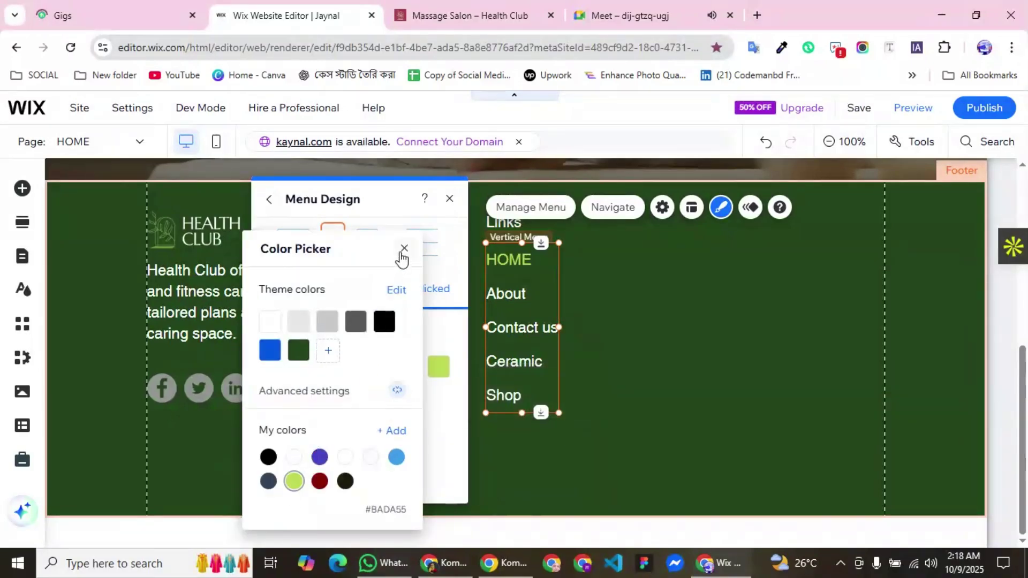
{"action": "left_click", "coordinate": [403, 248]}
{"action": "left_click", "coordinate": [449, 199]}
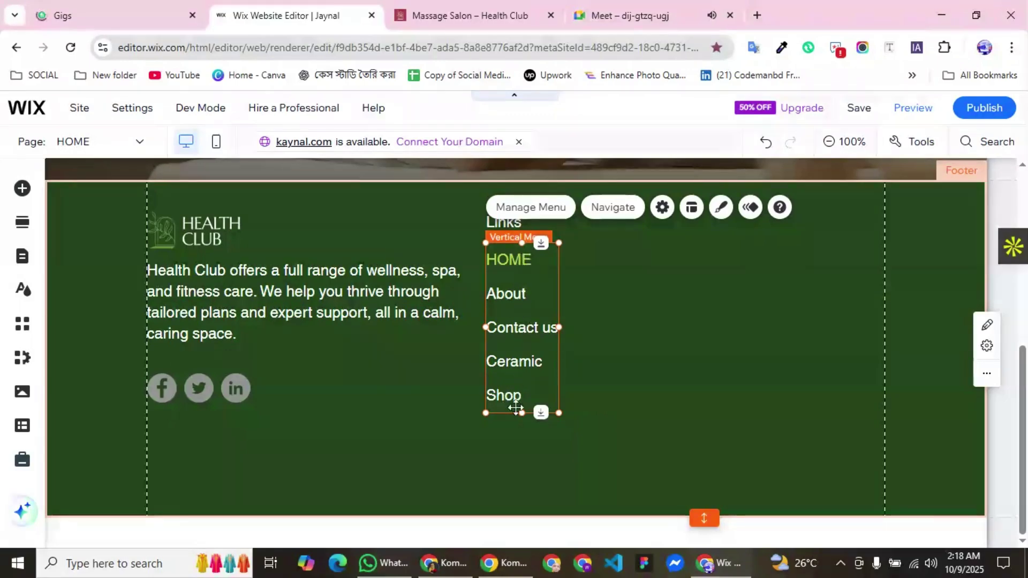
{"action": "left_click", "coordinate": [654, 313]}
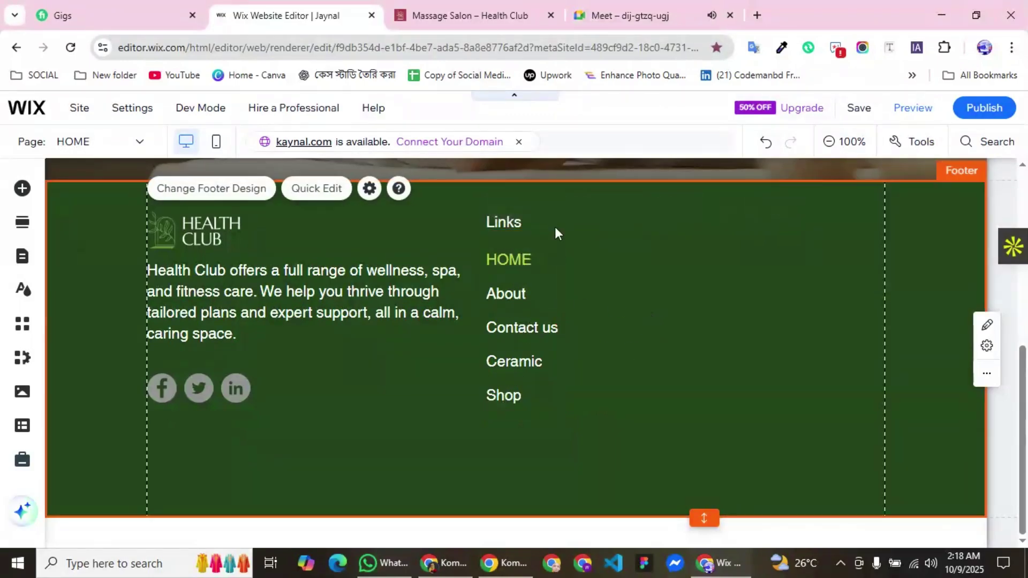
Switch to the Health Club reference site and copy the "Contact" heading from its footer.
{"action": "left_click", "coordinate": [454, 15]}
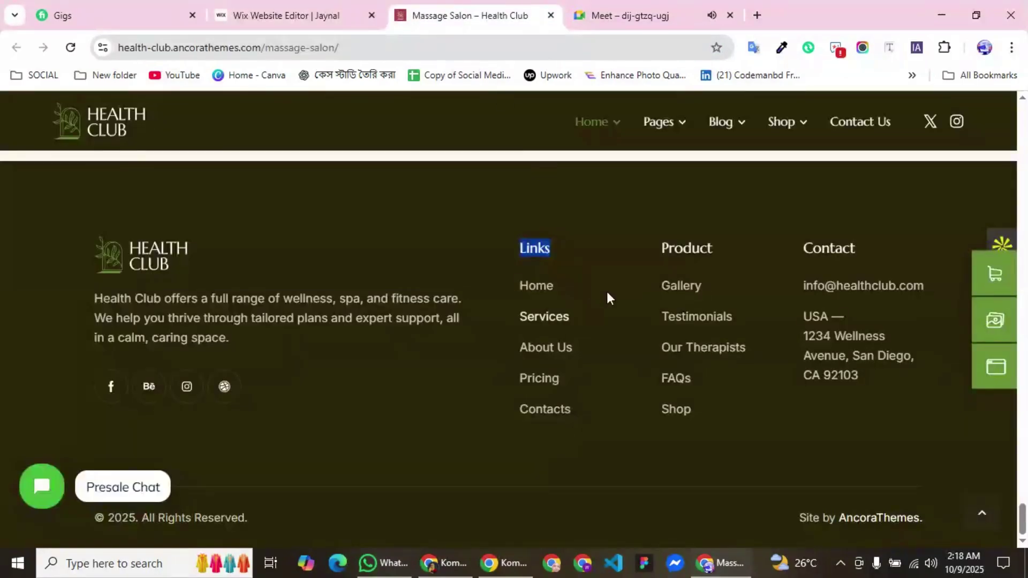
{"action": "left_click", "coordinate": [565, 252]}
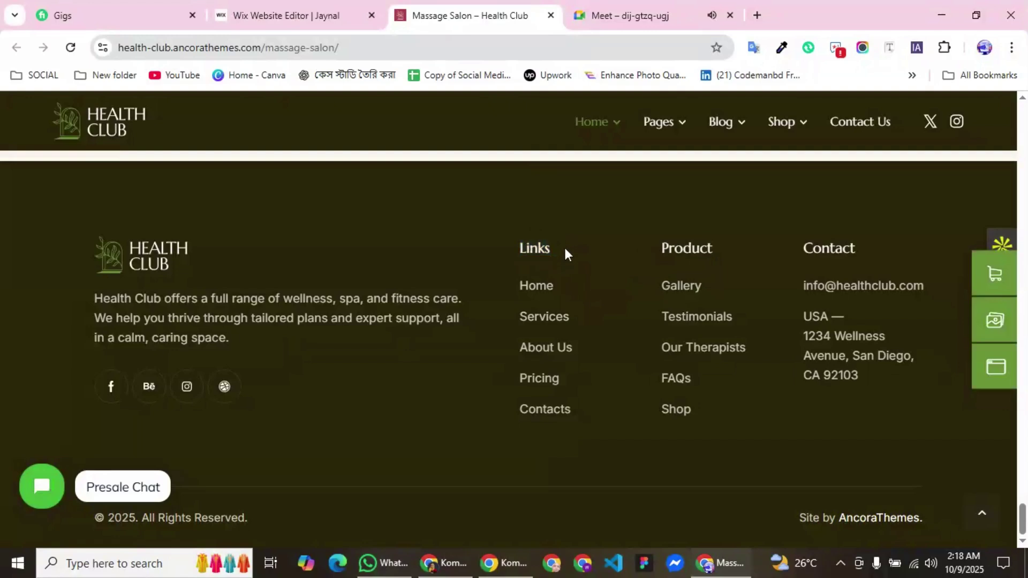
{"action": "left_click_drag", "start_coordinate": [565, 251], "coordinate": [515, 248]}
{"action": "left_click", "coordinate": [447, 270]}
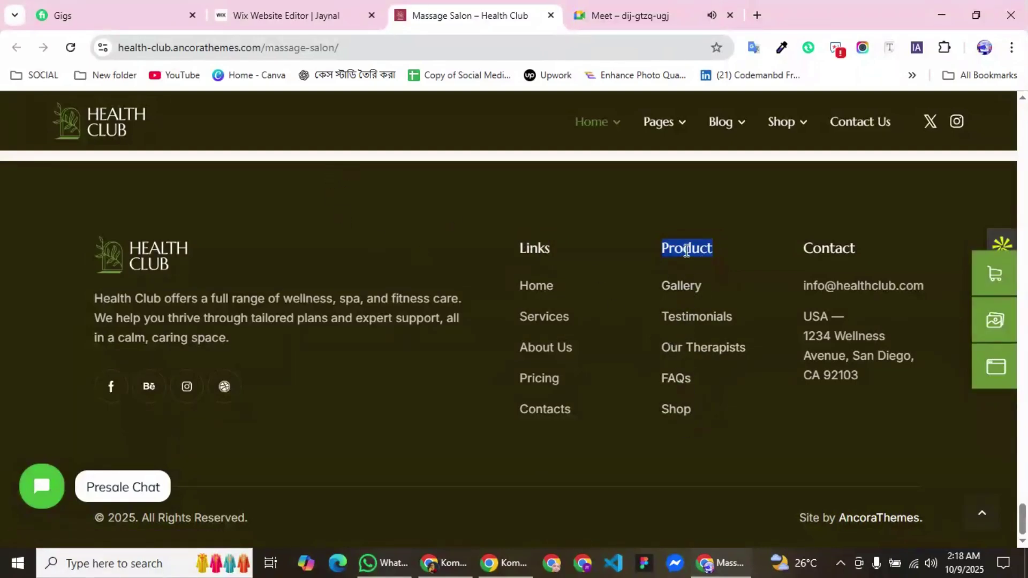
{"action": "left_click", "coordinate": [728, 254]}
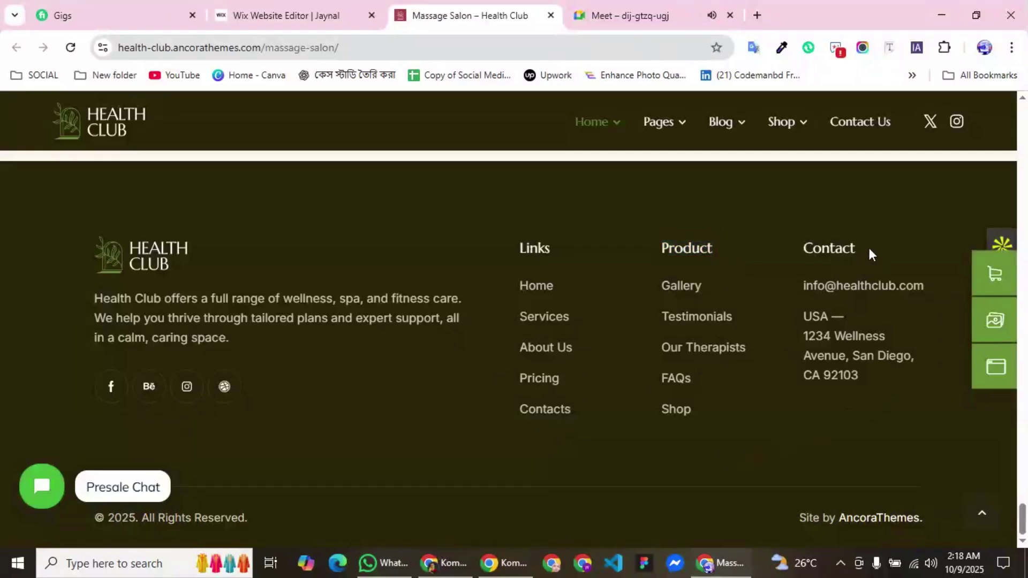
{"action": "left_click_drag", "start_coordinate": [868, 251], "coordinate": [811, 248]}
{"action": "right_click", "coordinate": [809, 248]}
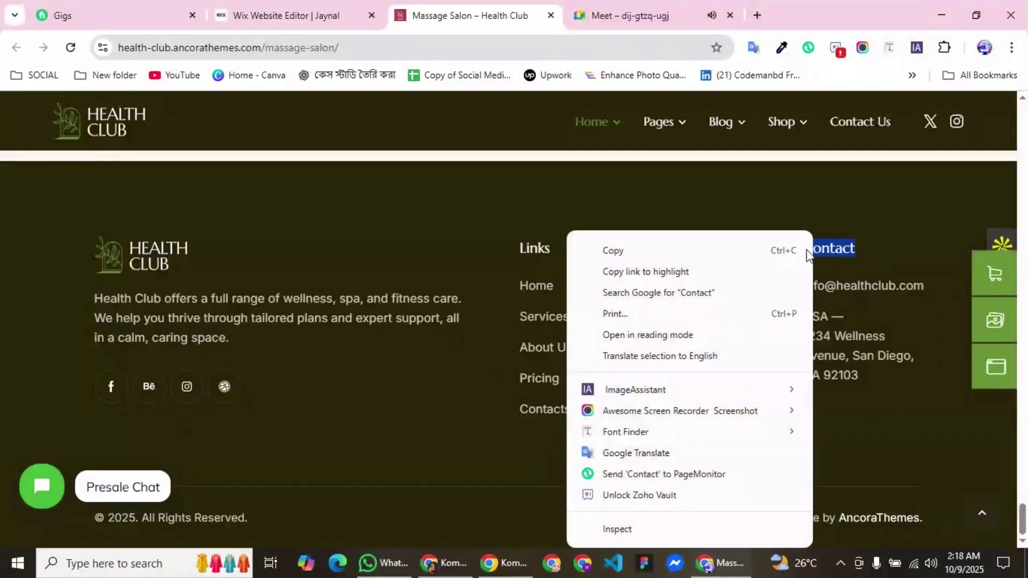
{"action": "left_click", "coordinate": [615, 251]}
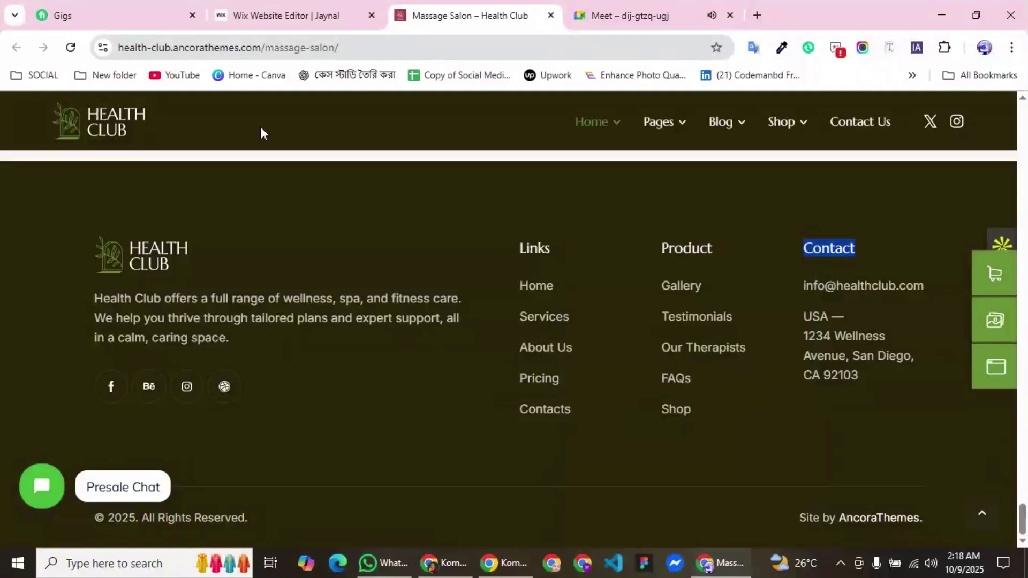
Back in the Wix editor, duplicate the footer's Links heading, place the copy near the footer's right margin, and align the original level with it.
{"action": "left_click", "coordinate": [312, 12]}
{"action": "left_click", "coordinate": [512, 224]}
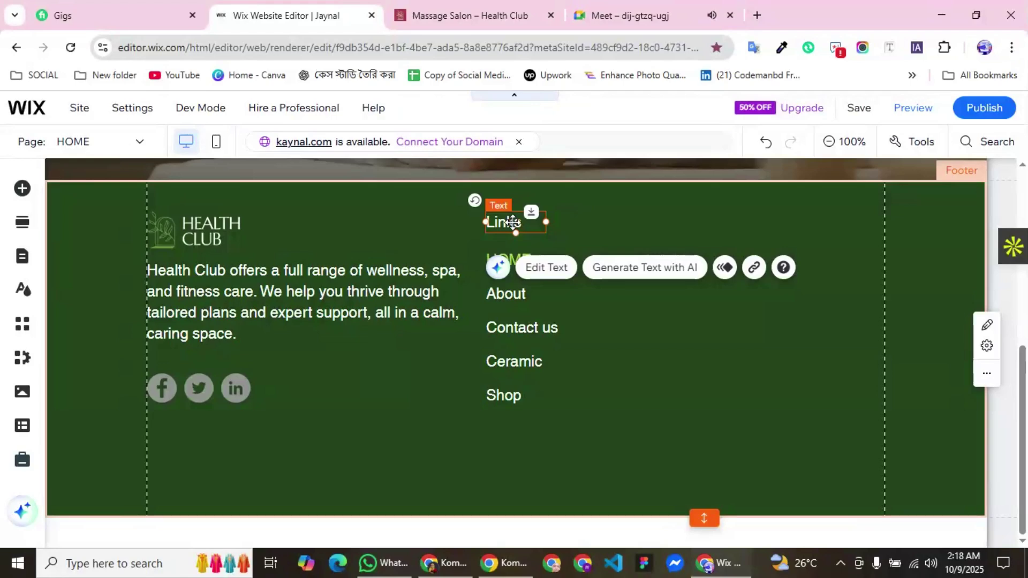
{"action": "right_click", "coordinate": [514, 225]}
{"action": "left_click", "coordinate": [563, 420]}
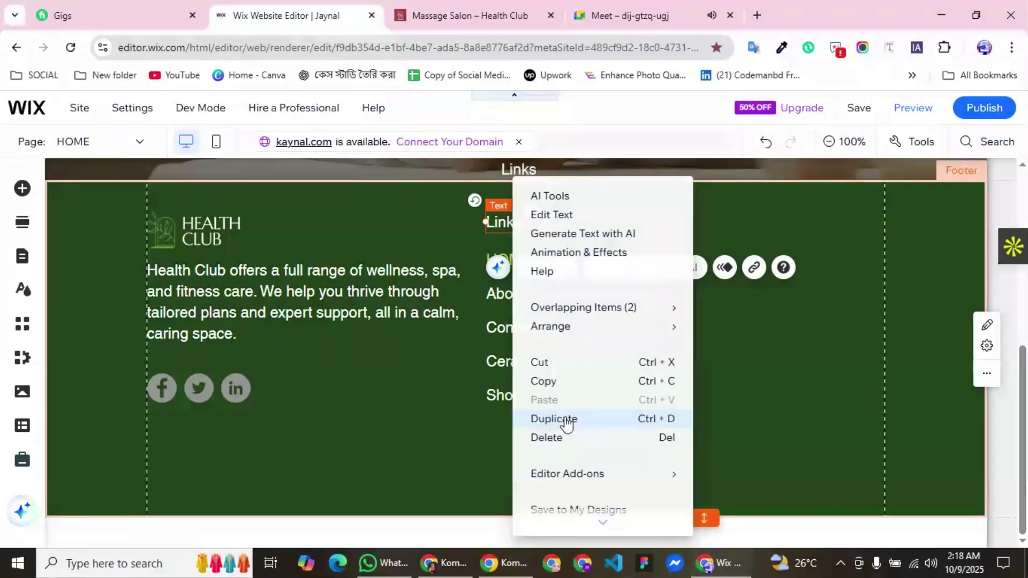
{"action": "scroll", "coordinate": [563, 416], "scroll_direction": "up", "scroll_amount": 2}
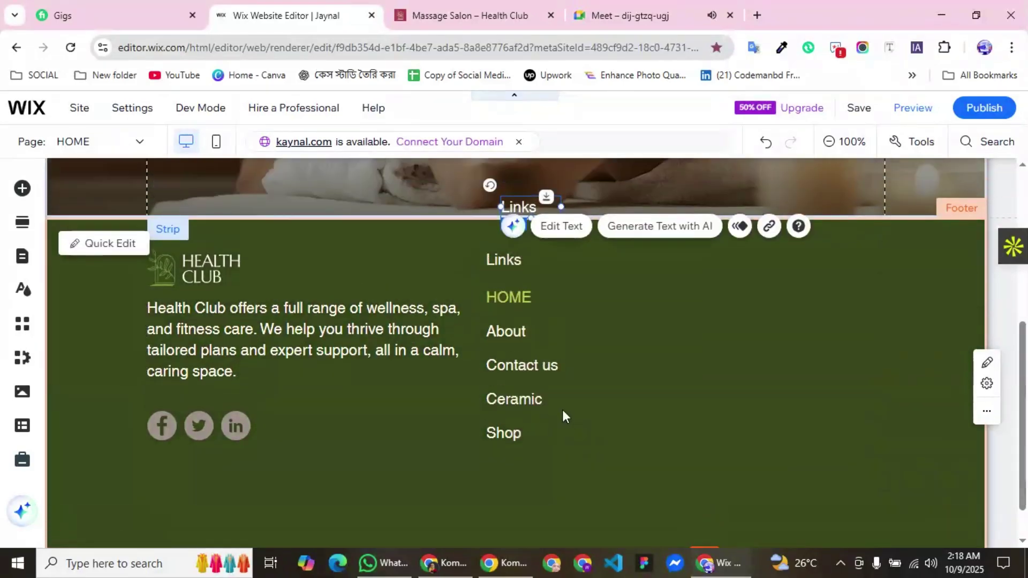
{"action": "left_click_drag", "start_coordinate": [519, 246], "coordinate": [807, 306]}
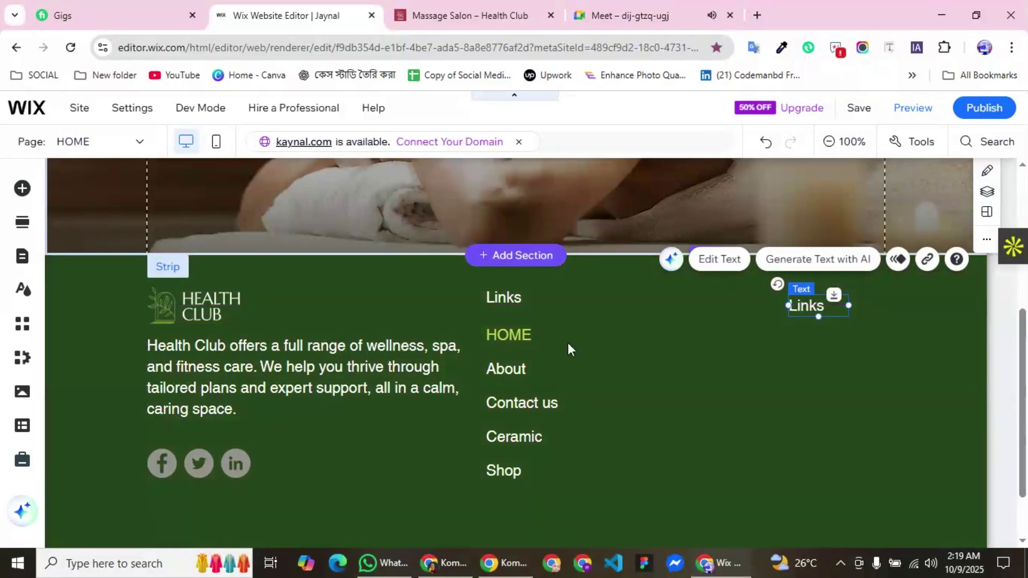
{"action": "left_click", "coordinate": [507, 299]}
{"action": "left_click_drag", "start_coordinate": [507, 299], "coordinate": [510, 303]}
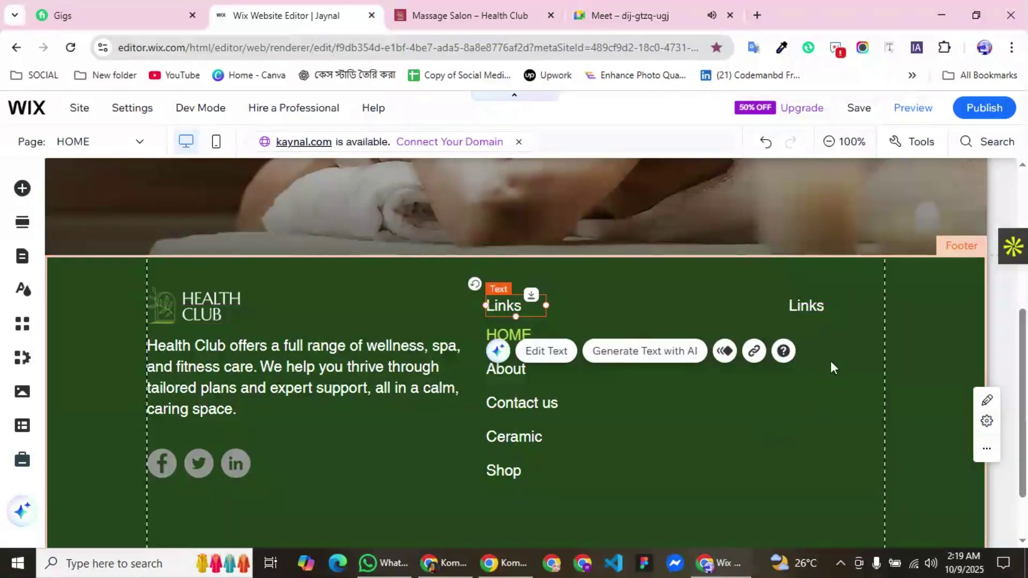
Replace the duplicated heading's text with the copied word "Contact".
{"action": "left_click", "coordinate": [814, 309]}
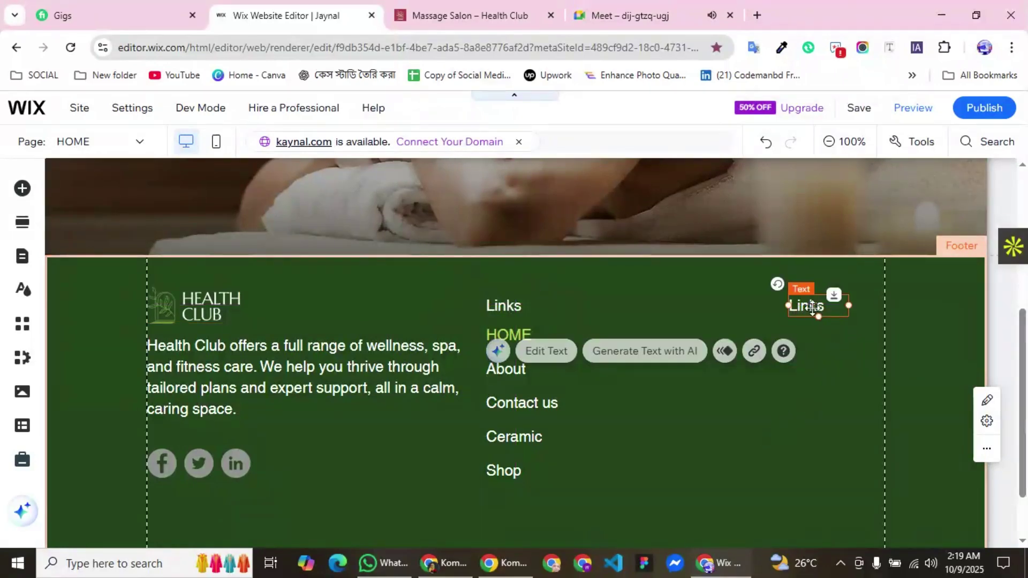
{"action": "double_click", "coordinate": [813, 304]}
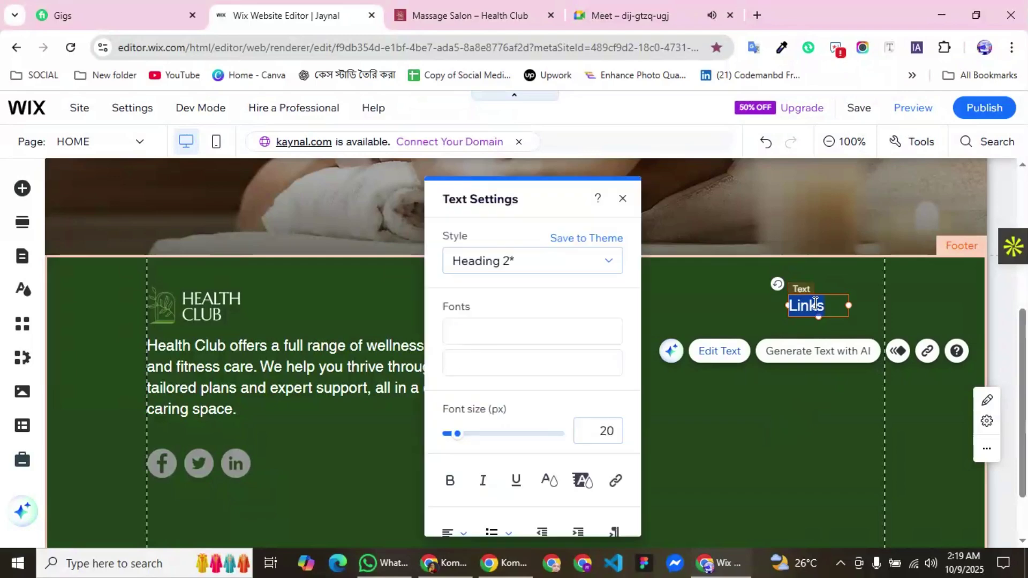
{"action": "right_click", "coordinate": [814, 304]}
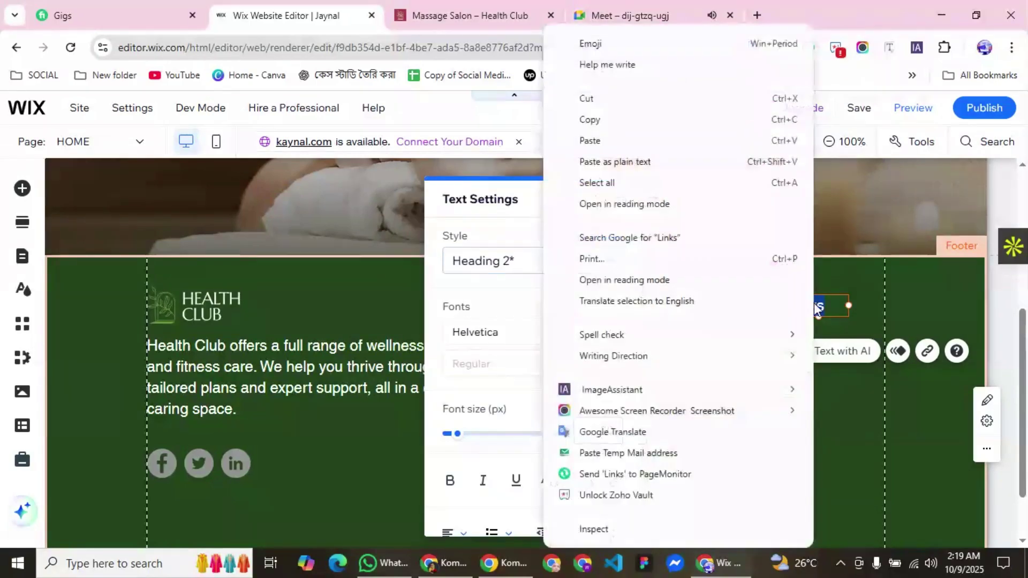
{"action": "left_click", "coordinate": [586, 143]}
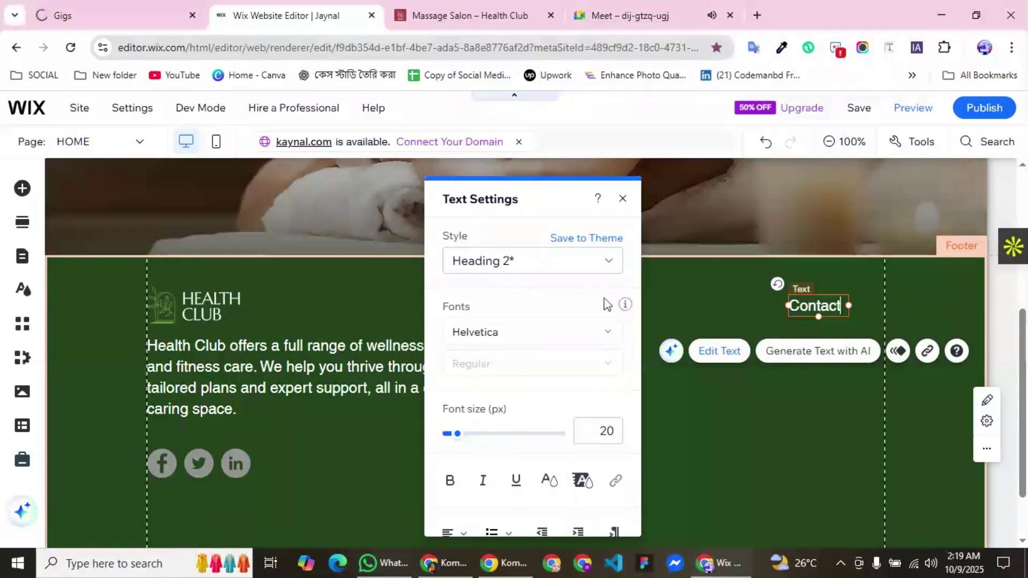
{"action": "left_click", "coordinate": [760, 451]}
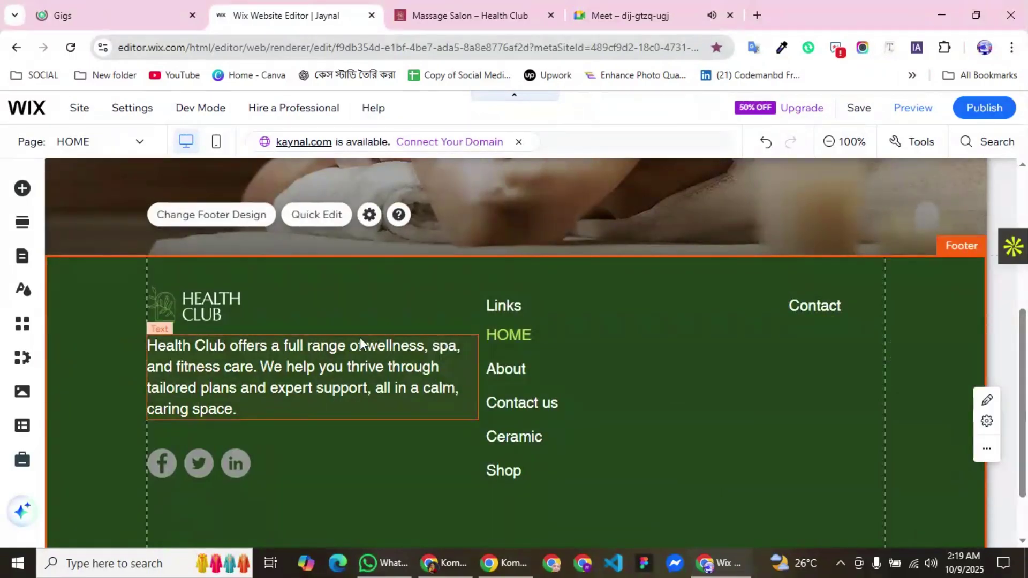
Copy the e-mail and postal address lines under Contact in the Health Club reference site's footer.
{"action": "left_click", "coordinate": [438, 7]}
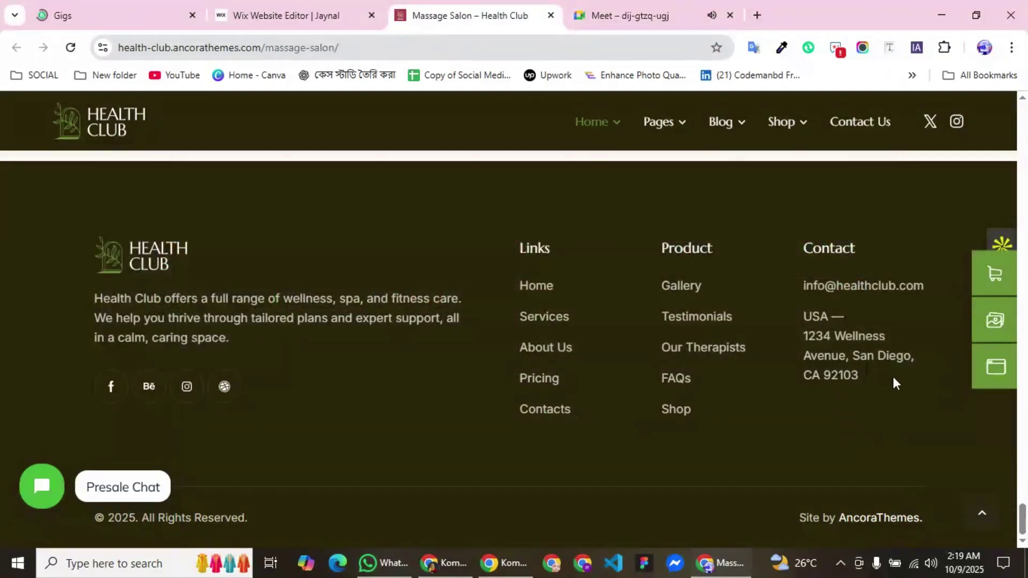
{"action": "left_click_drag", "start_coordinate": [884, 388], "coordinate": [797, 296]}
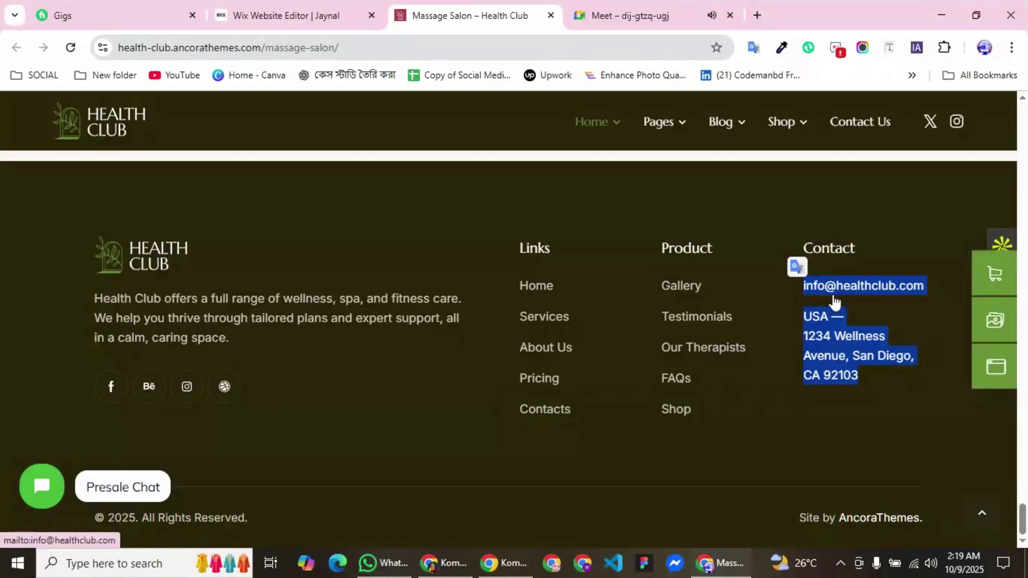
{"action": "right_click", "coordinate": [831, 333]}
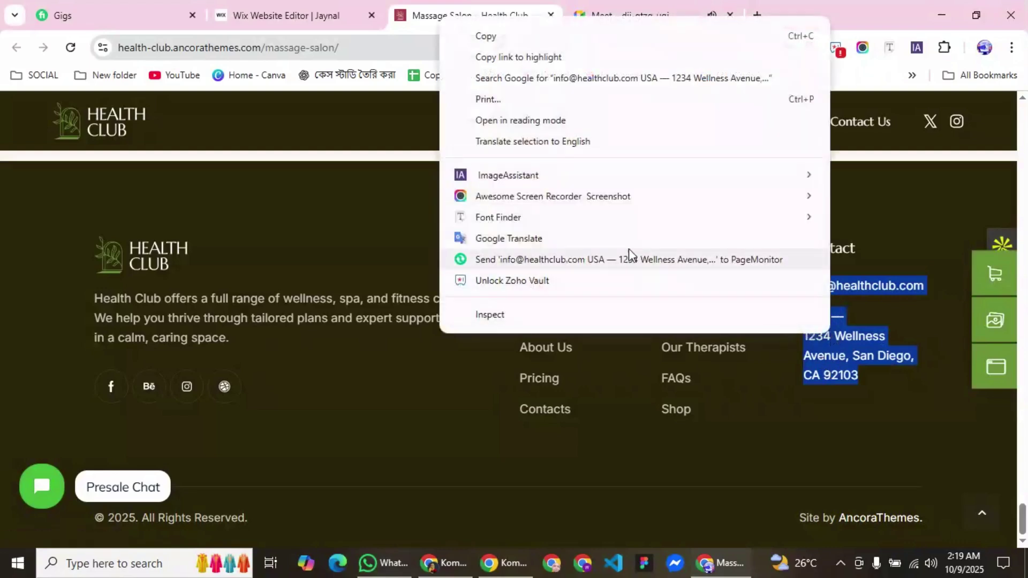
{"action": "left_click", "coordinate": [486, 35]}
In the Wix editor, duplicate the footer's description paragraph and place the copy below the Contact heading.
{"action": "left_click", "coordinate": [319, 16]}
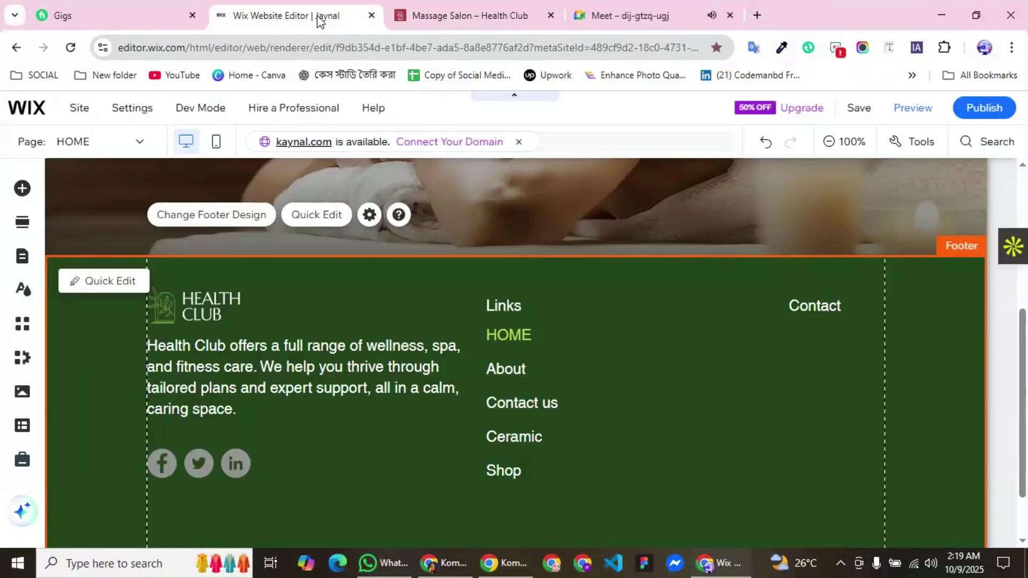
{"action": "left_click", "coordinate": [319, 367]}
{"action": "right_click", "coordinate": [318, 367]}
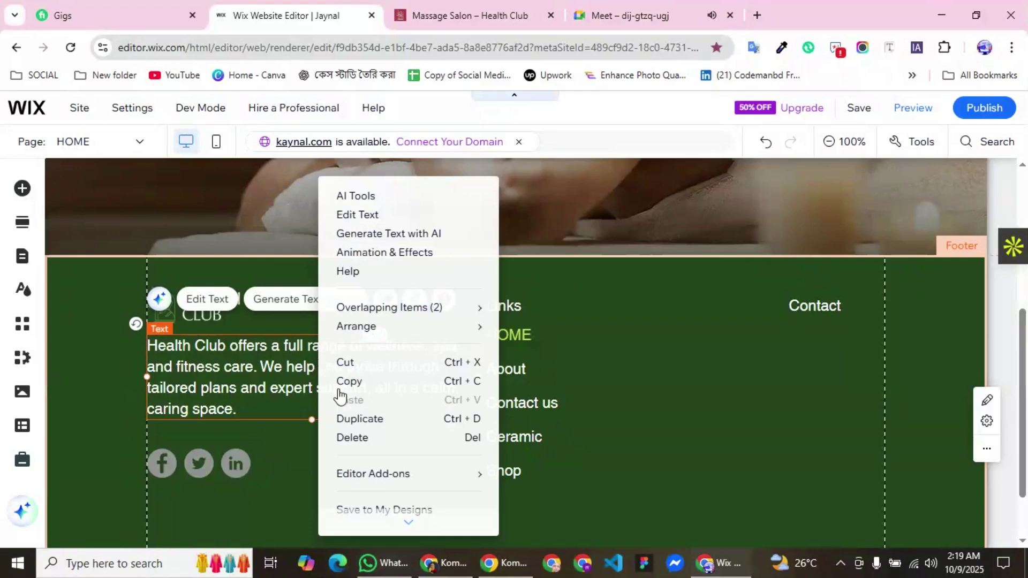
{"action": "left_click", "coordinate": [356, 419]}
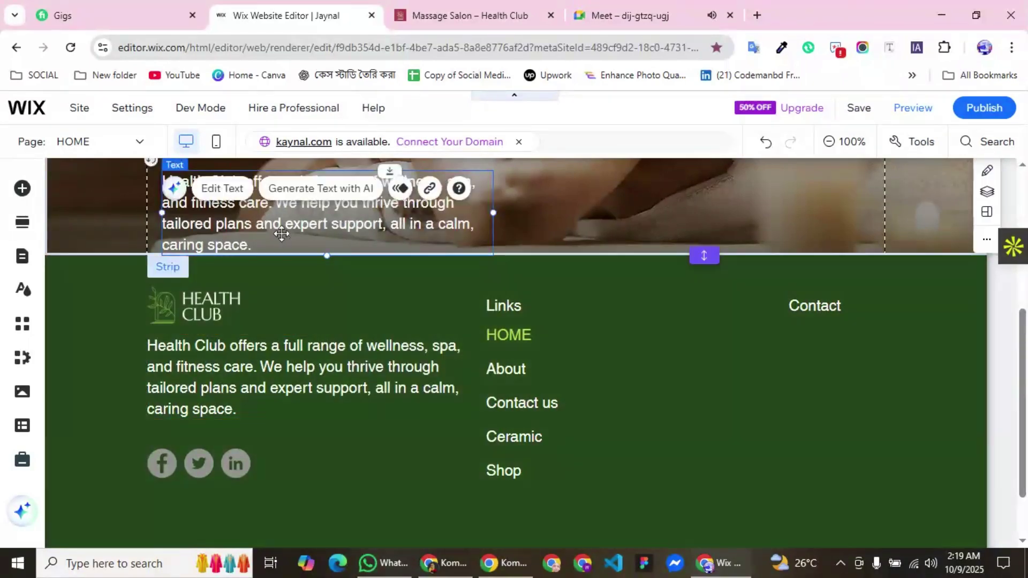
{"action": "left_click_drag", "start_coordinate": [264, 219], "coordinate": [753, 385]}
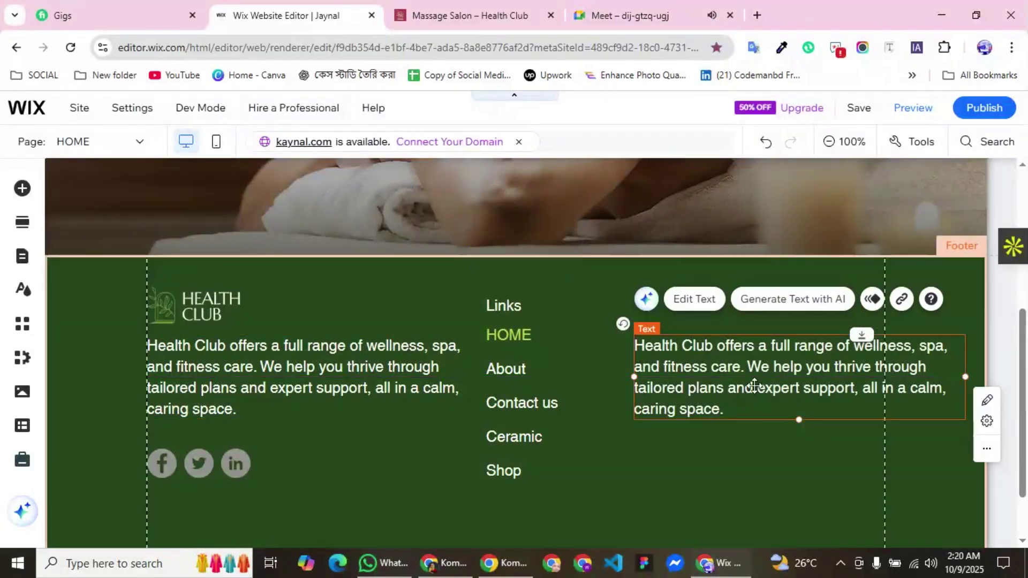
Replace the duplicated paragraph's text with the copied e-mail and postal address, and close the text settings.
{"action": "double_click", "coordinate": [755, 386]}
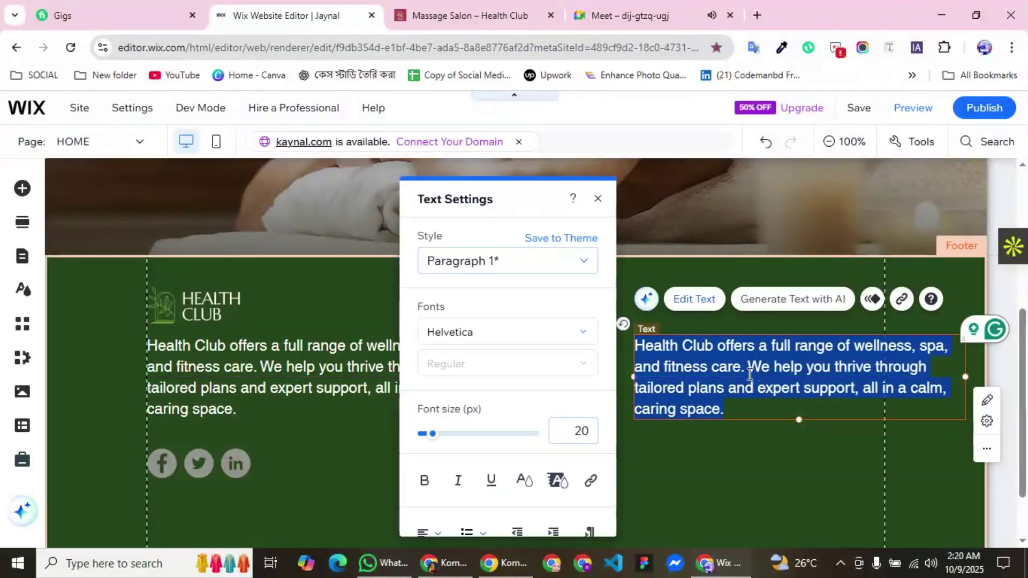
{"action": "right_click", "coordinate": [749, 373]}
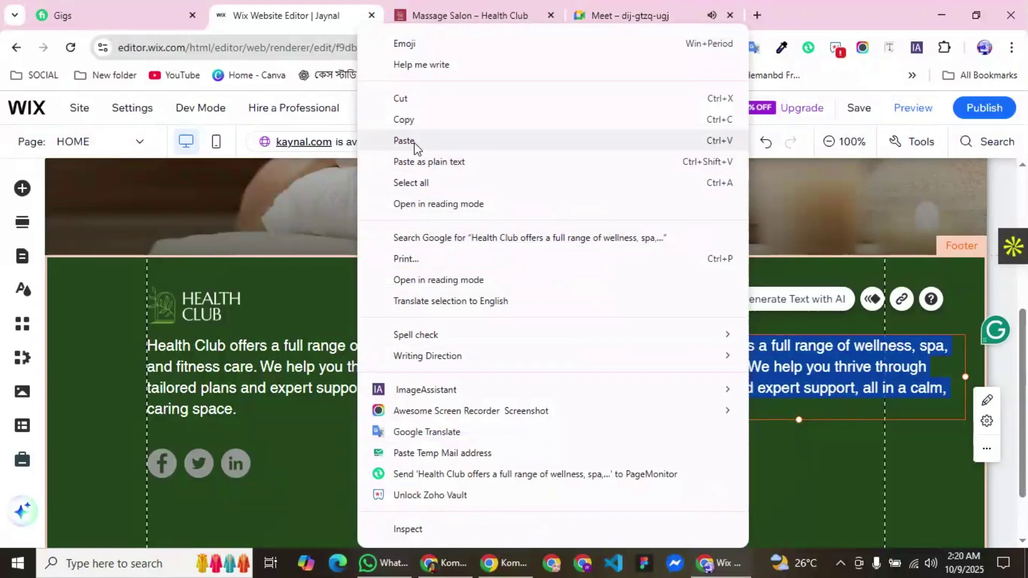
{"action": "left_click", "coordinate": [414, 143]}
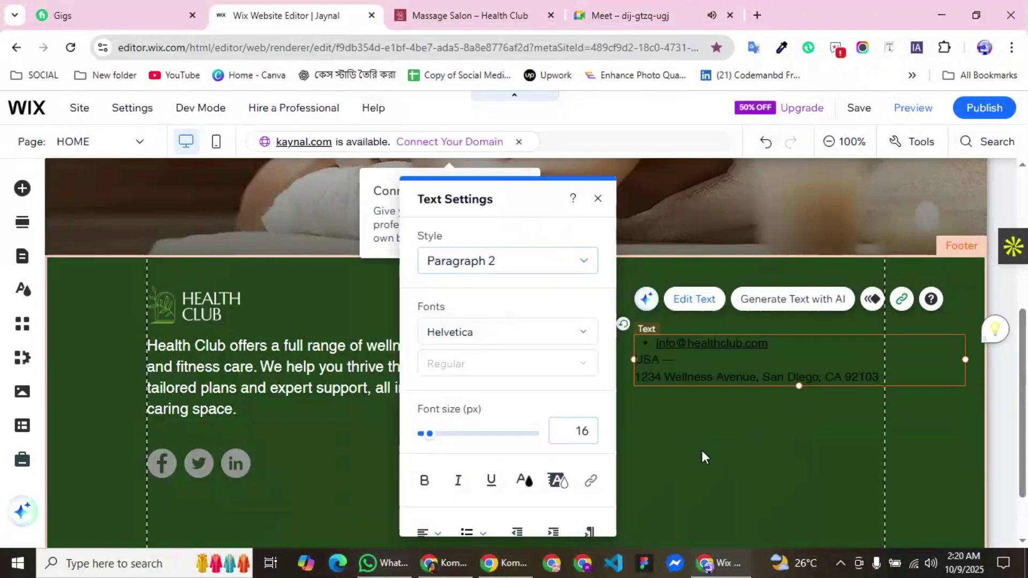
{"action": "left_click", "coordinate": [600, 202]}
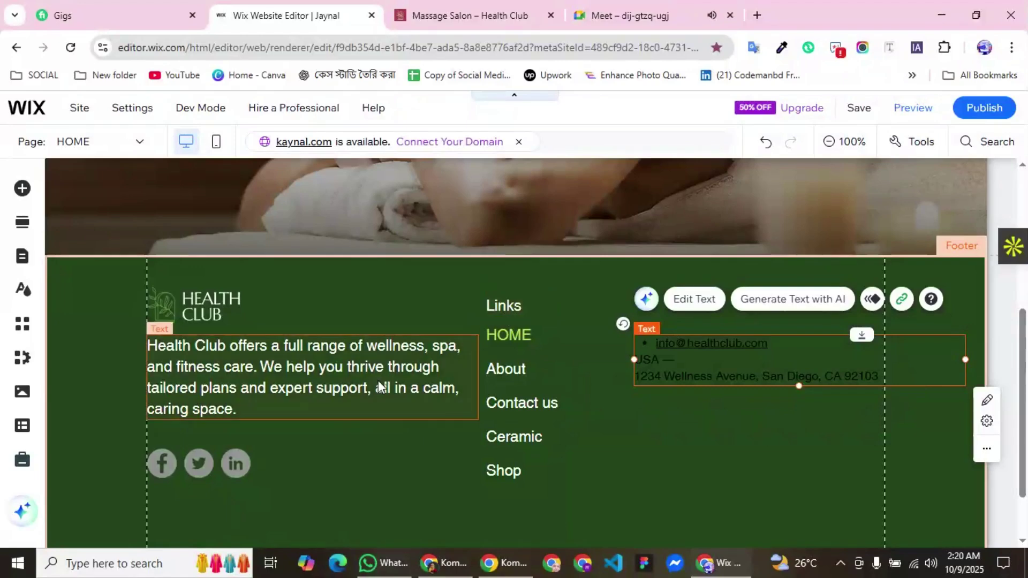
Remove the bullet in front of the e-mail line in the contact text.
{"action": "double_click", "coordinate": [659, 344]}
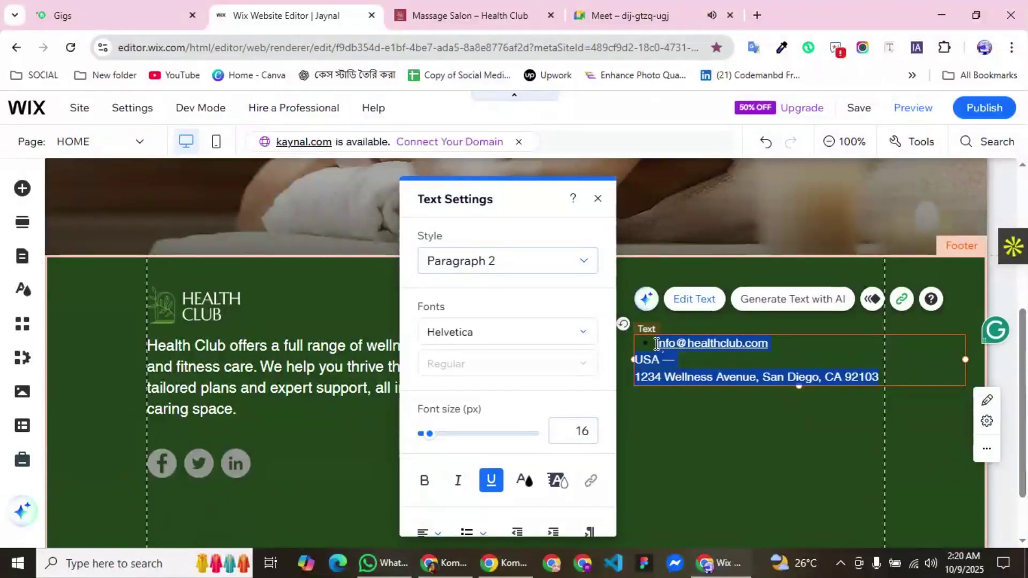
{"action": "left_click", "coordinate": [656, 343]}
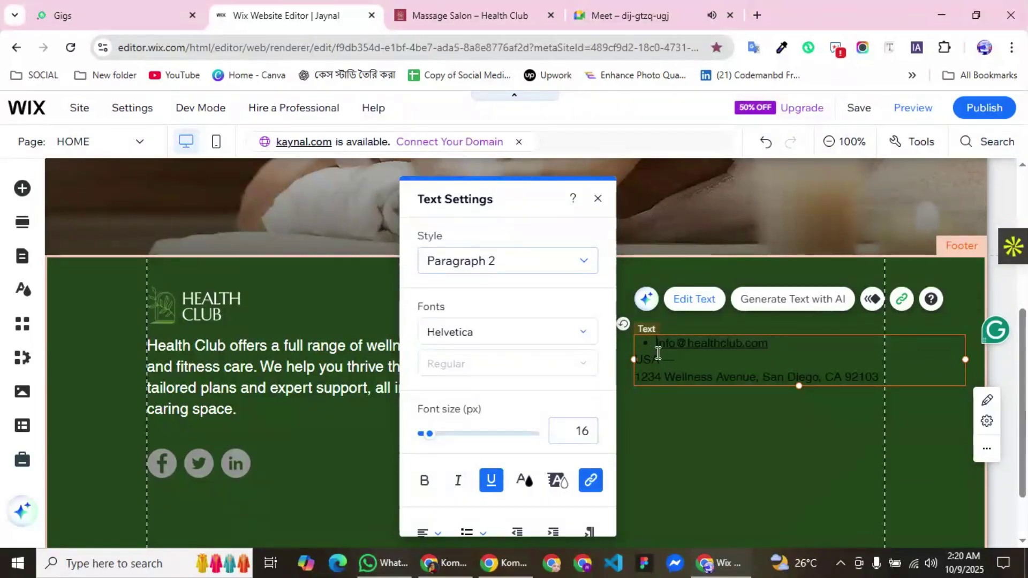
{"action": "key", "text": "BackSpace"}
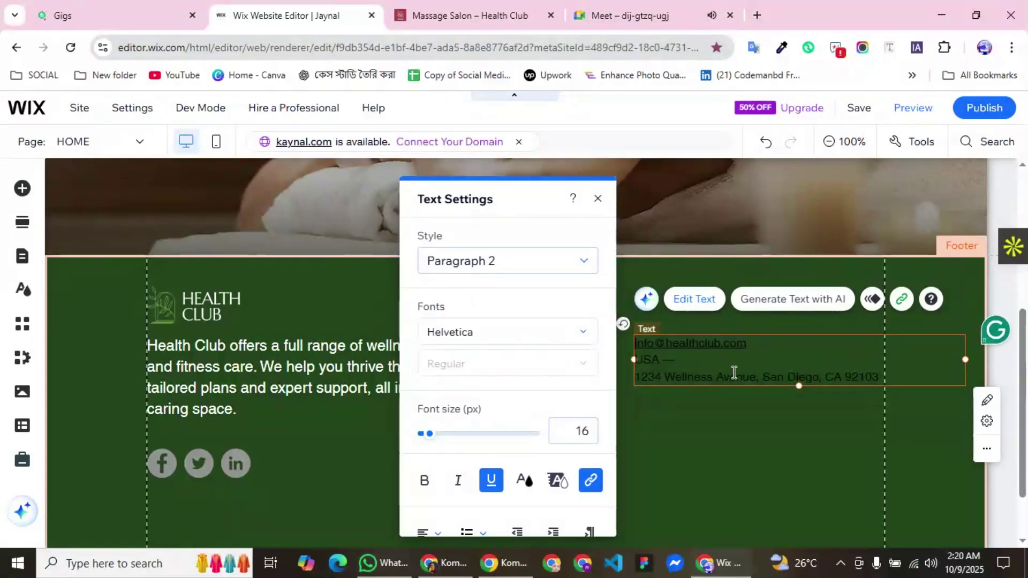
Remove the underline from all the contact text and set its colour to the white theme colour.
{"action": "triple_click", "coordinate": [731, 378]}
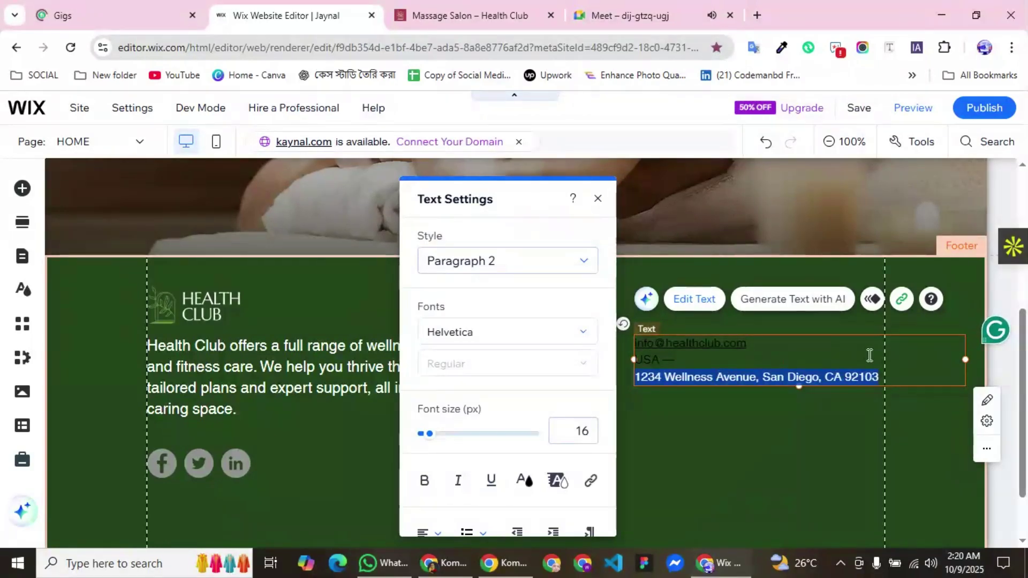
{"action": "left_click_drag", "start_coordinate": [883, 366], "coordinate": [633, 343]}
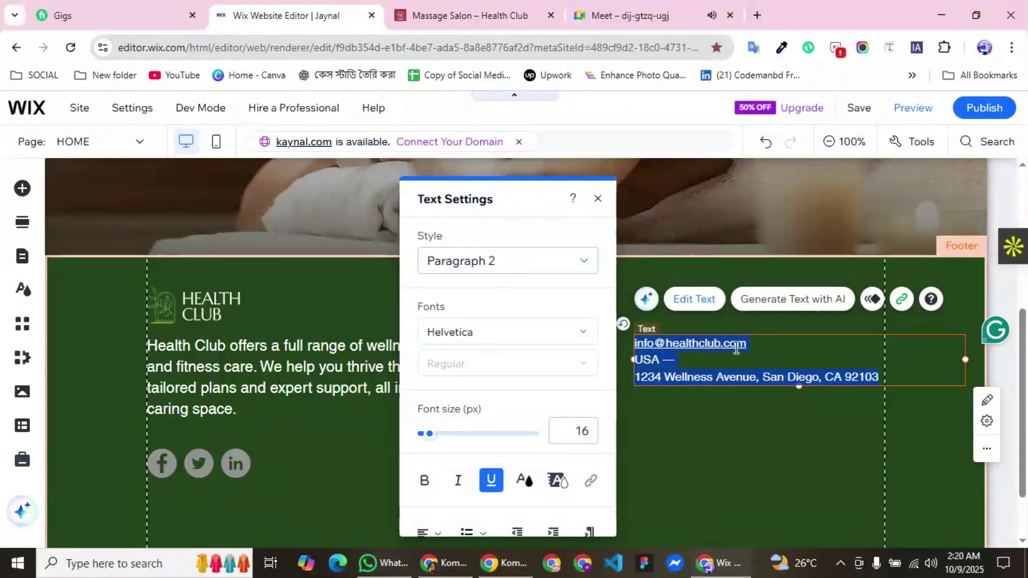
{"action": "left_click", "coordinate": [492, 482]}
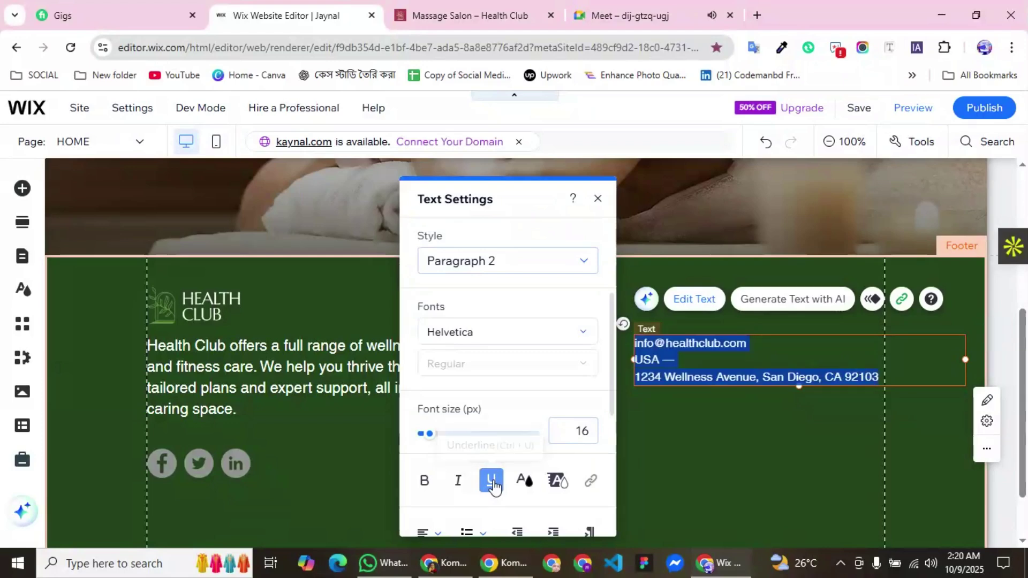
{"action": "left_click", "coordinate": [523, 481]}
{"action": "left_click", "coordinate": [417, 321]}
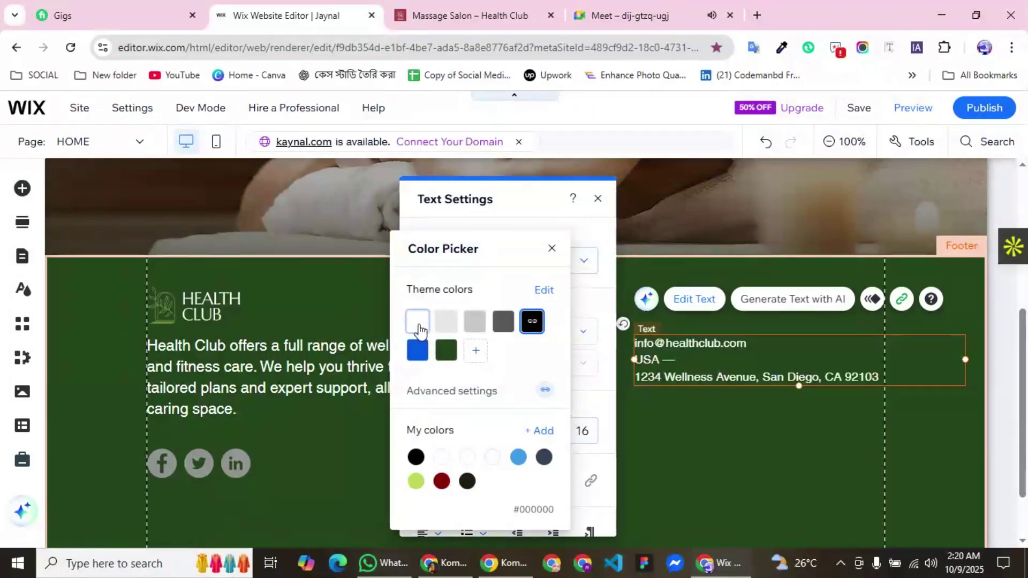
{"action": "left_click", "coordinate": [551, 249]}
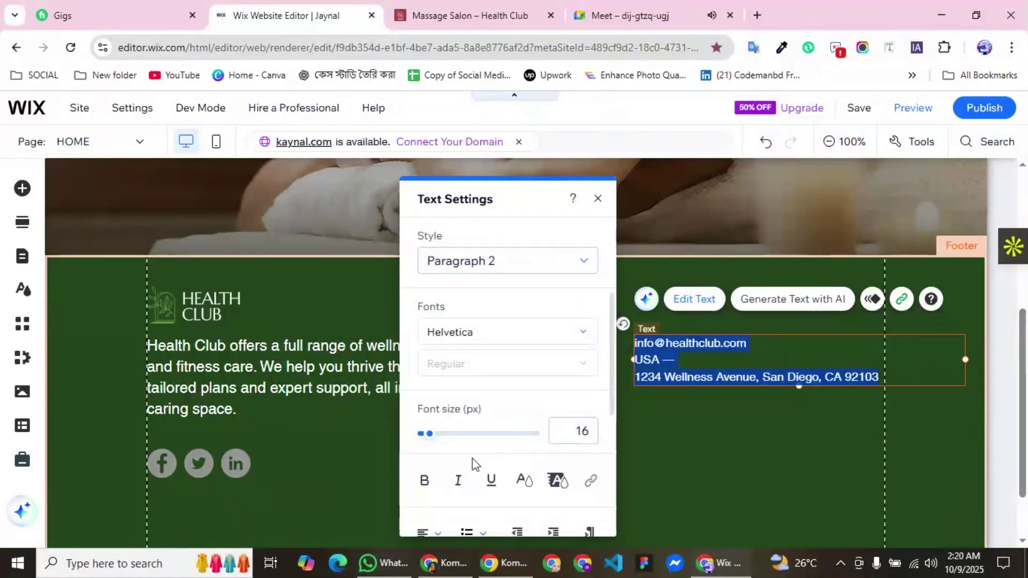
Set the font size of the contact text to 20 px and close the text settings.
{"action": "scroll", "coordinate": [471, 463], "scroll_direction": "down", "scroll_amount": 2}
{"action": "scroll", "coordinate": [470, 458], "scroll_direction": "up", "scroll_amount": 2}
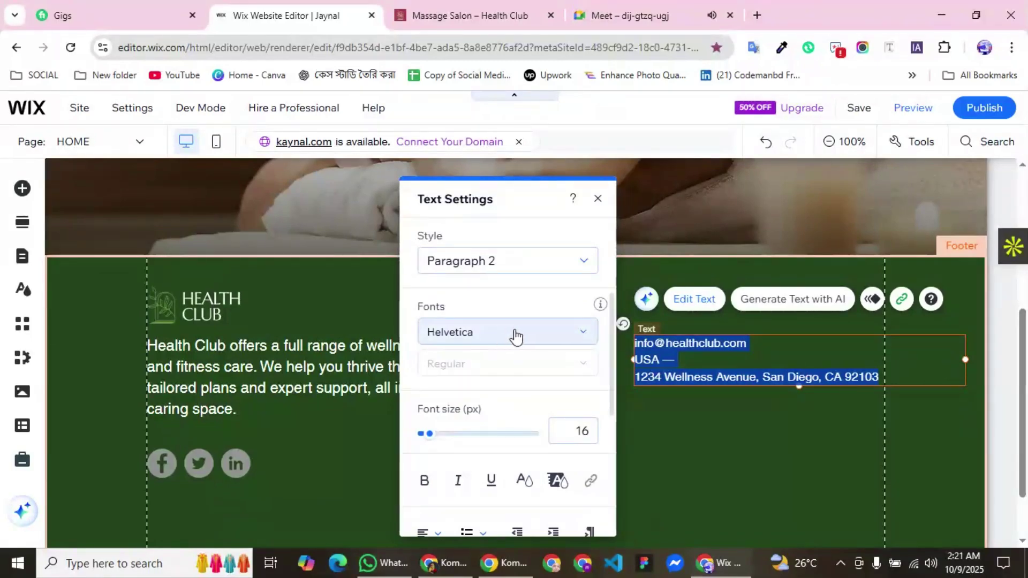
{"action": "left_click", "coordinate": [584, 431]}
{"action": "type", "text": "20"}
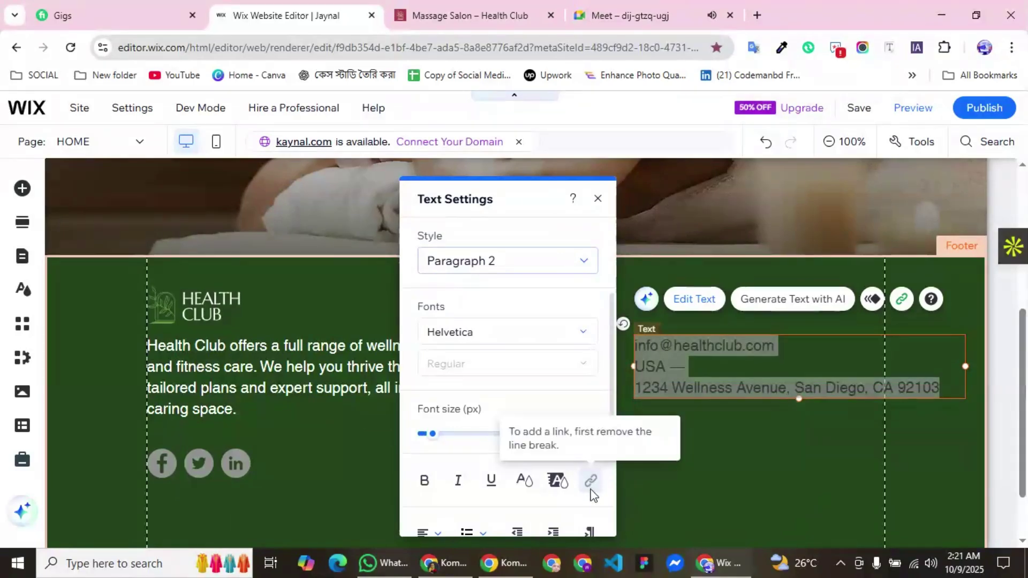
{"action": "left_click", "coordinate": [598, 199]}
{"action": "left_click", "coordinate": [687, 486]}
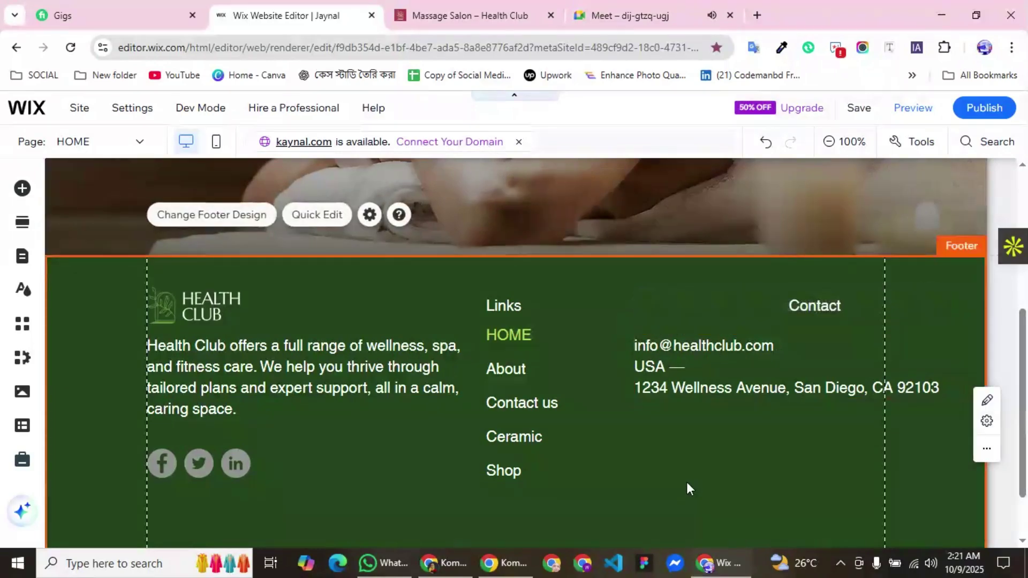
Narrow the contact text box to about 317 px wide and move it right, beneath the Contact heading.
{"action": "left_click", "coordinate": [701, 365]}
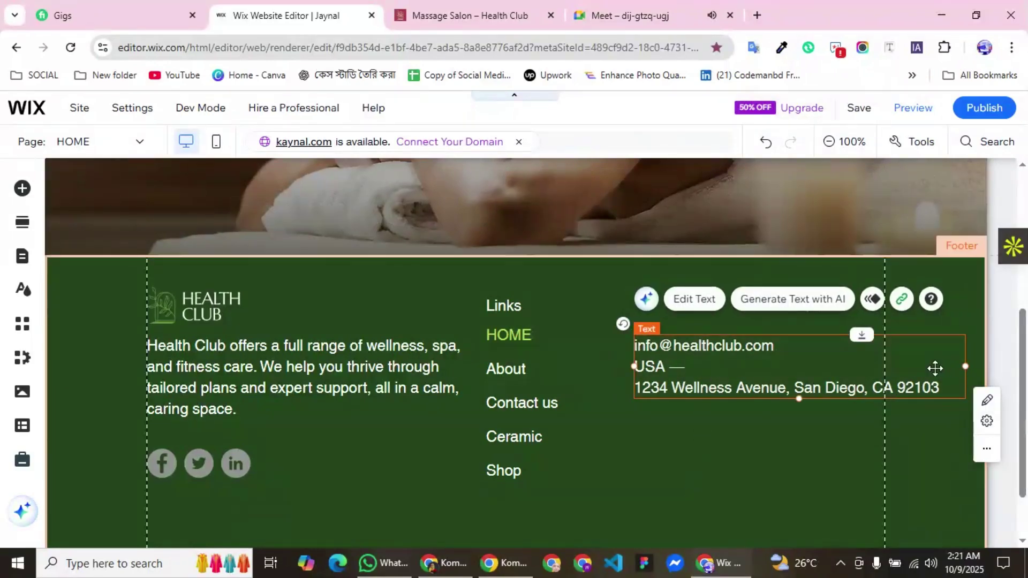
{"action": "left_click_drag", "start_coordinate": [966, 367], "coordinate": [872, 375]}
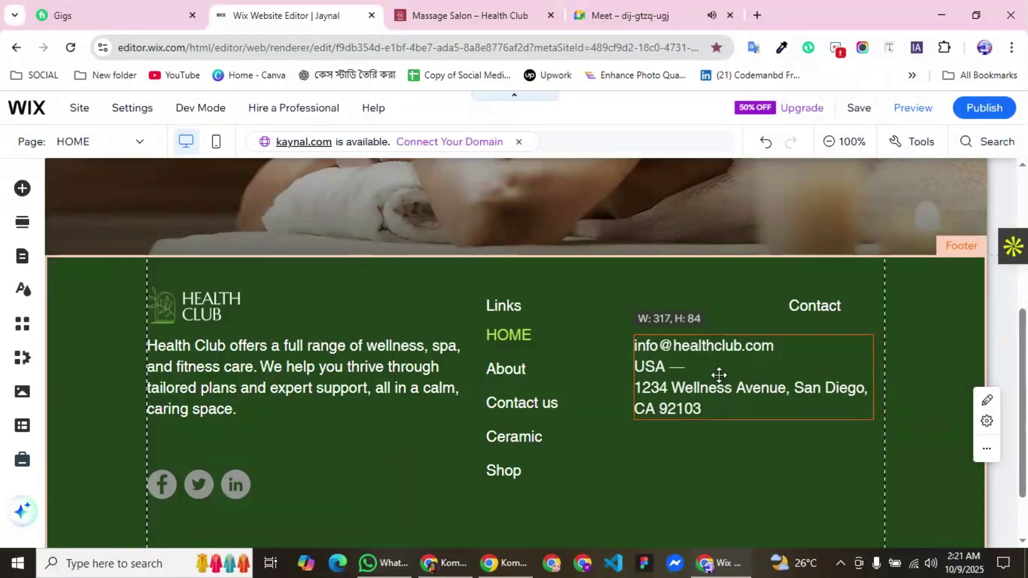
{"action": "left_click_drag", "start_coordinate": [706, 370], "coordinate": [789, 368]}
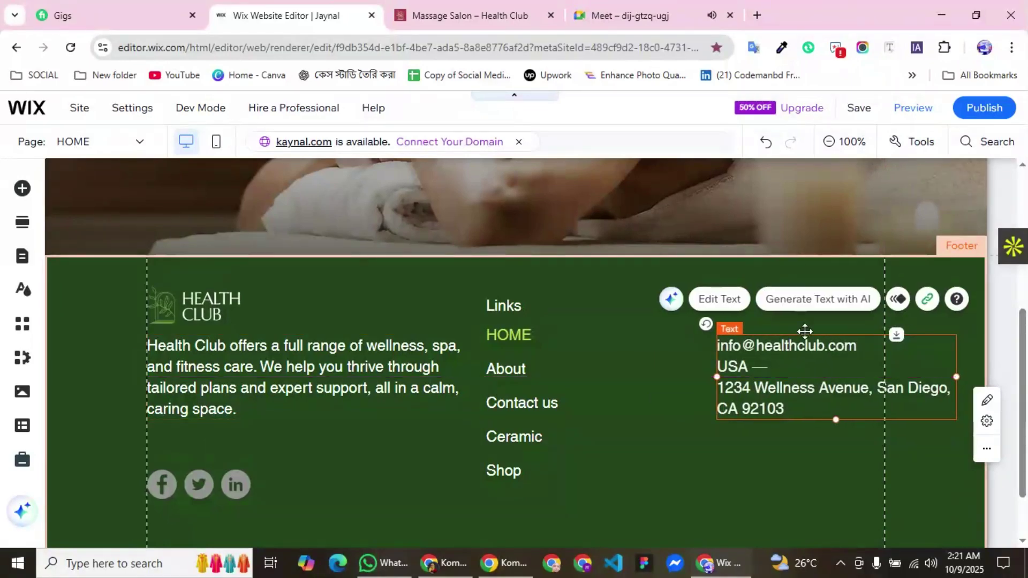
{"action": "left_click", "coordinate": [804, 272]}
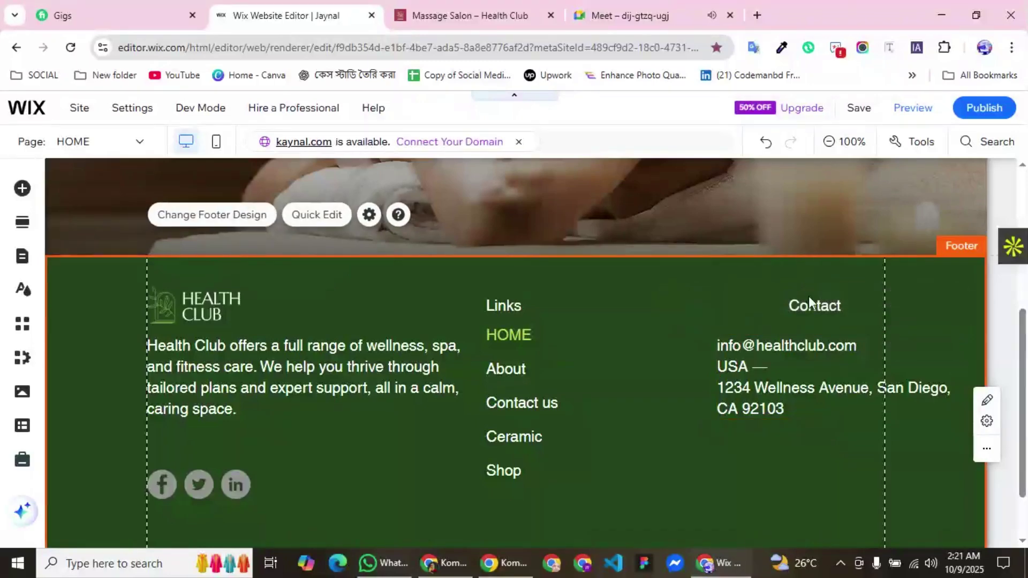
Move the Contact heading left so it lines up with the left edge of the contact text.
{"action": "left_click", "coordinate": [814, 306]}
{"action": "left_click_drag", "start_coordinate": [814, 306], "coordinate": [739, 316]}
{"action": "left_click", "coordinate": [698, 452]}
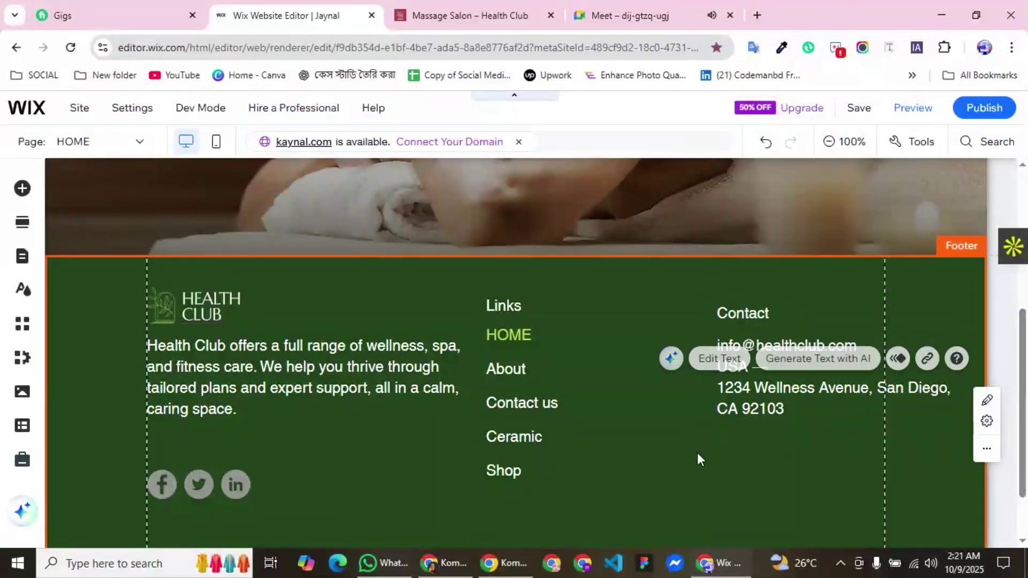
Narrow the contact text box further so its address line wraps after "San".
{"action": "left_click", "coordinate": [827, 383]}
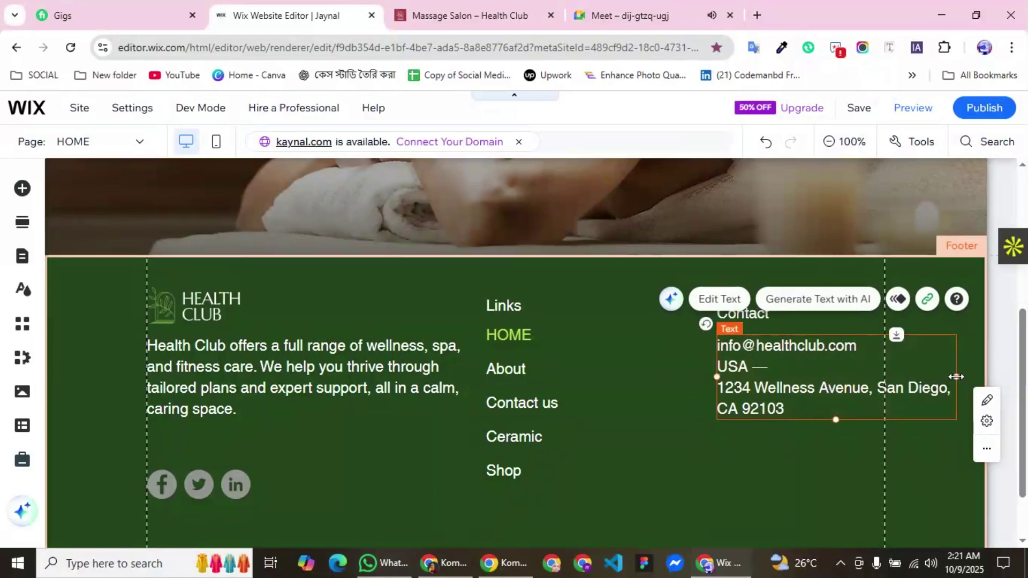
{"action": "left_click_drag", "start_coordinate": [956, 377], "coordinate": [907, 377]}
{"action": "left_click", "coordinate": [779, 484]}
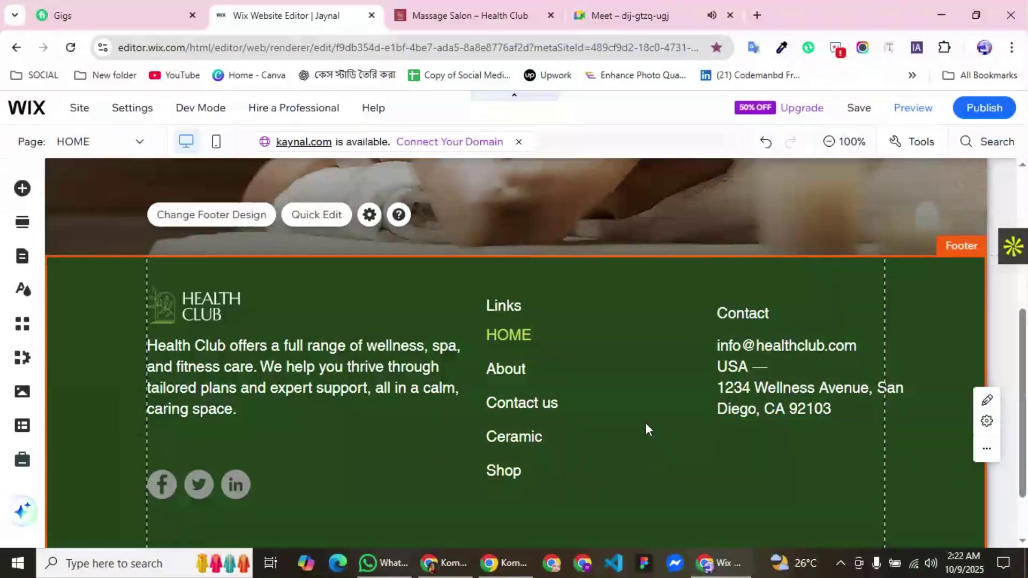
Move the vertical menu and its Links heading right, keeping their left edges aligned in the middle of the footer.
{"action": "left_click", "coordinate": [508, 400]}
{"action": "left_click_drag", "start_coordinate": [507, 397], "coordinate": [544, 402]}
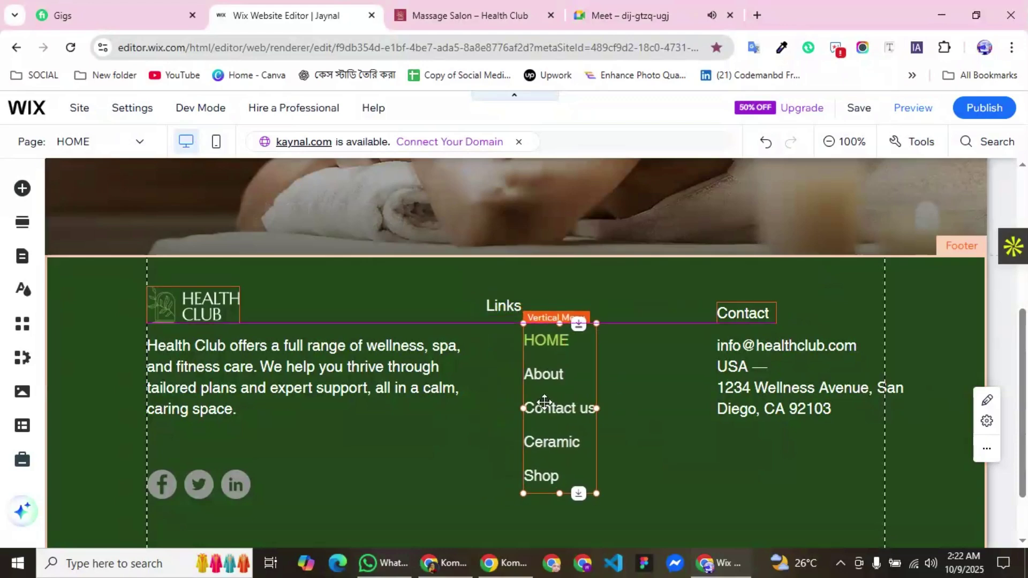
{"action": "left_click", "coordinate": [505, 300]}
{"action": "left_click_drag", "start_coordinate": [505, 301], "coordinate": [545, 301]}
{"action": "left_click", "coordinate": [659, 465]}
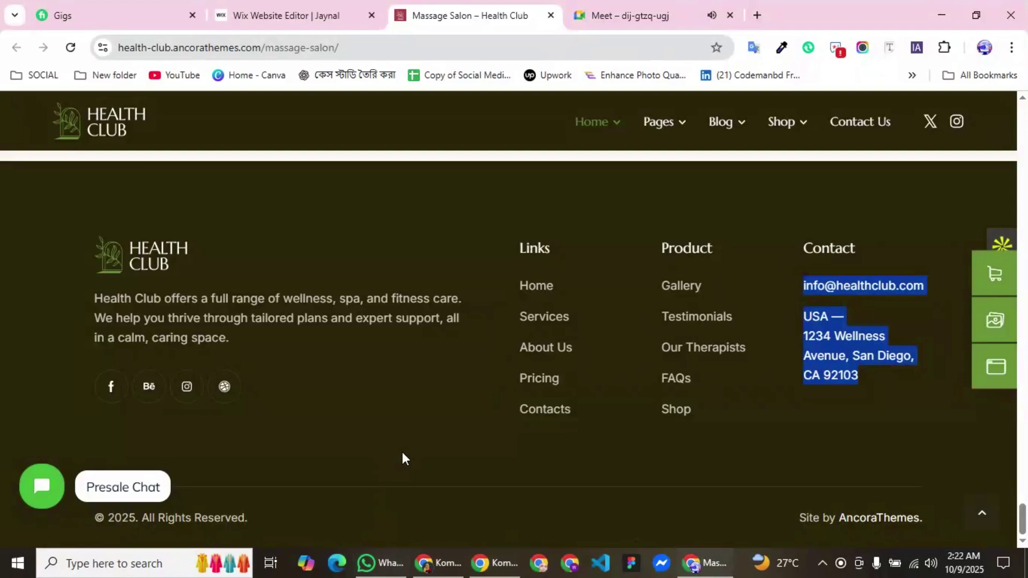
Check the copyright row on the Health Club reference page, and add the plain light grey classic strip to the Wix footer.
{"action": "left_click", "coordinate": [263, 24]}
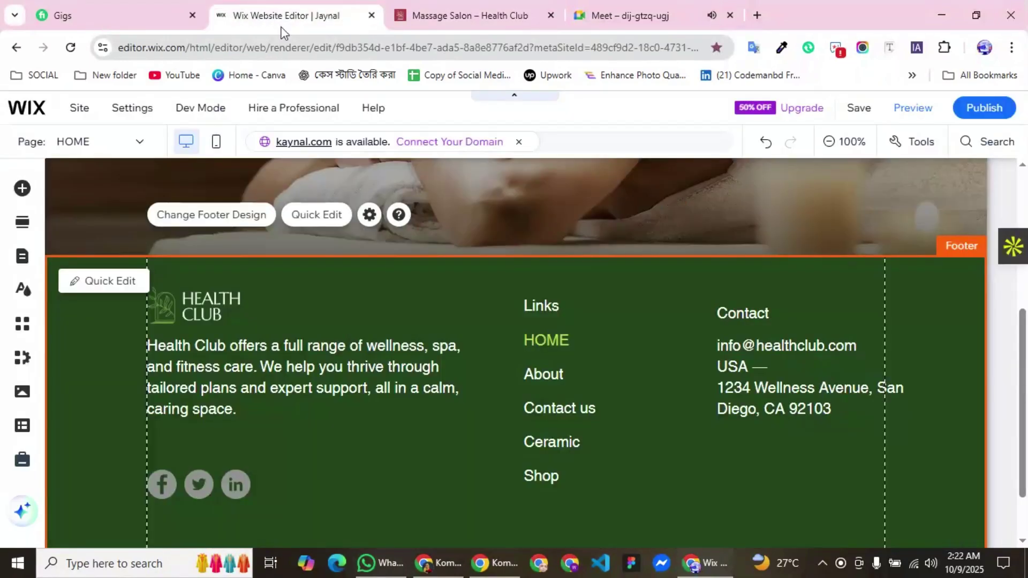
{"action": "scroll", "coordinate": [435, 415], "scroll_direction": "down", "scroll_amount": 2}
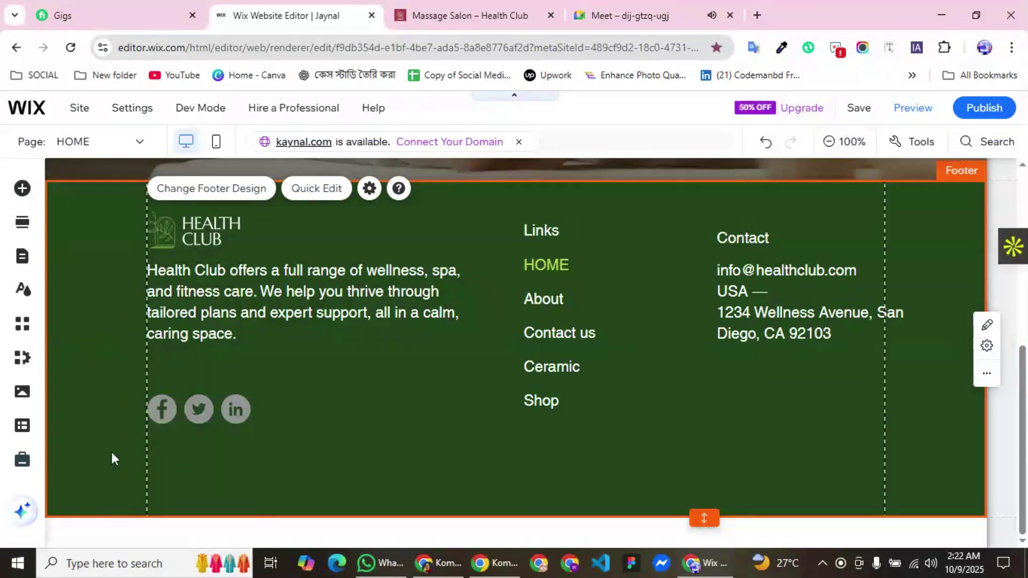
{"action": "left_click", "coordinate": [497, 20]}
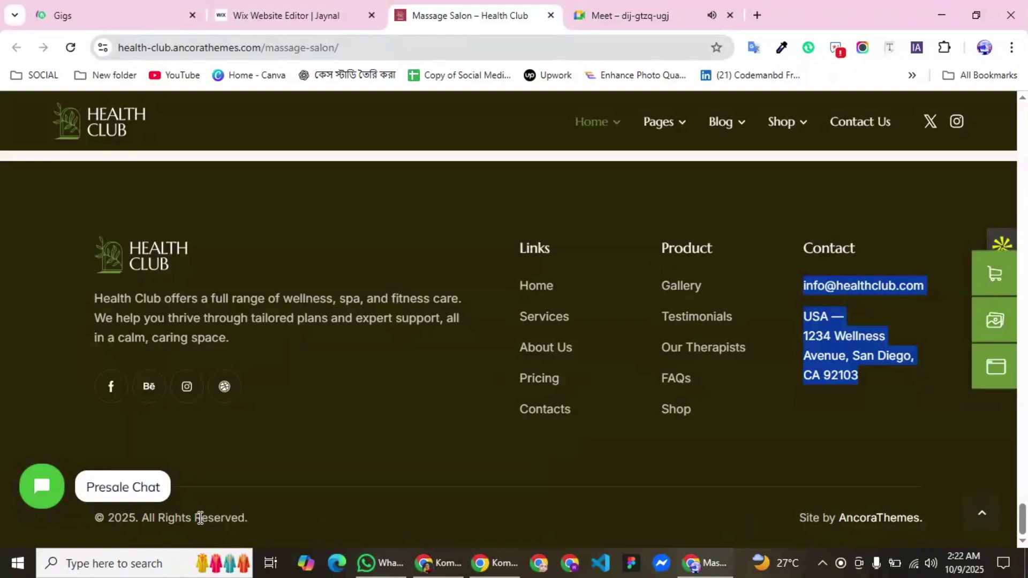
{"action": "left_click", "coordinate": [287, 15]}
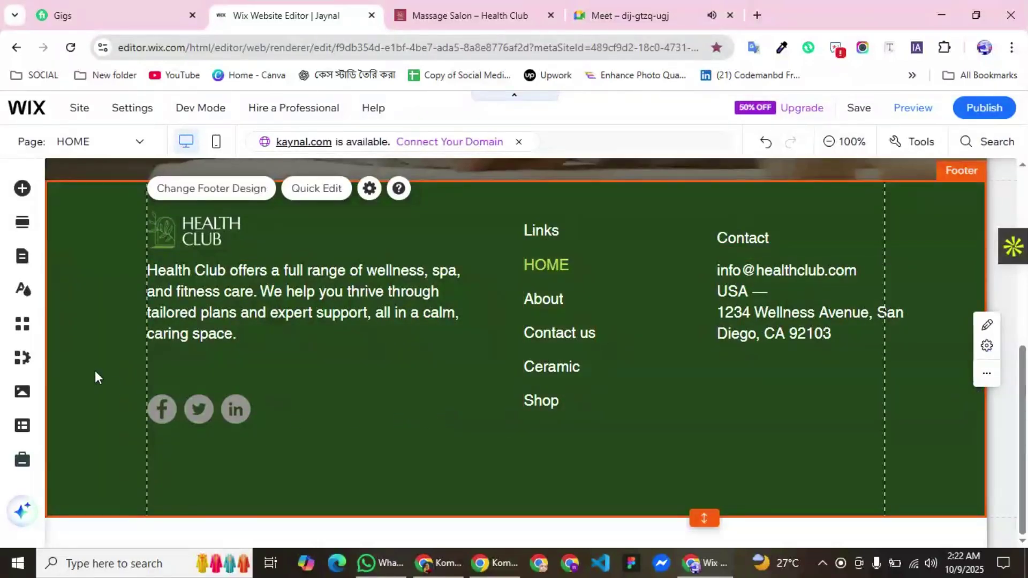
{"action": "left_click", "coordinate": [22, 188]}
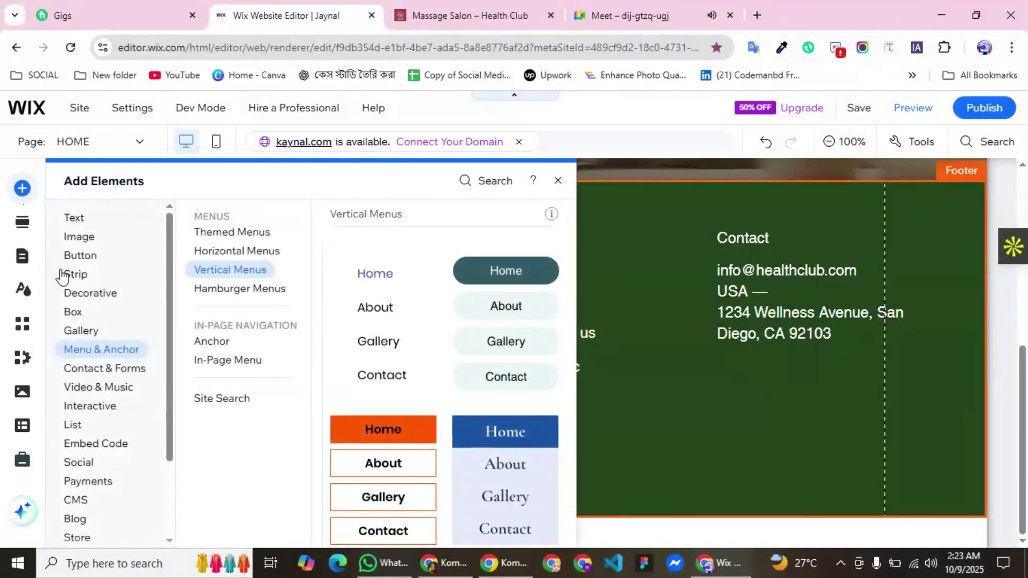
{"action": "left_click", "coordinate": [66, 276]}
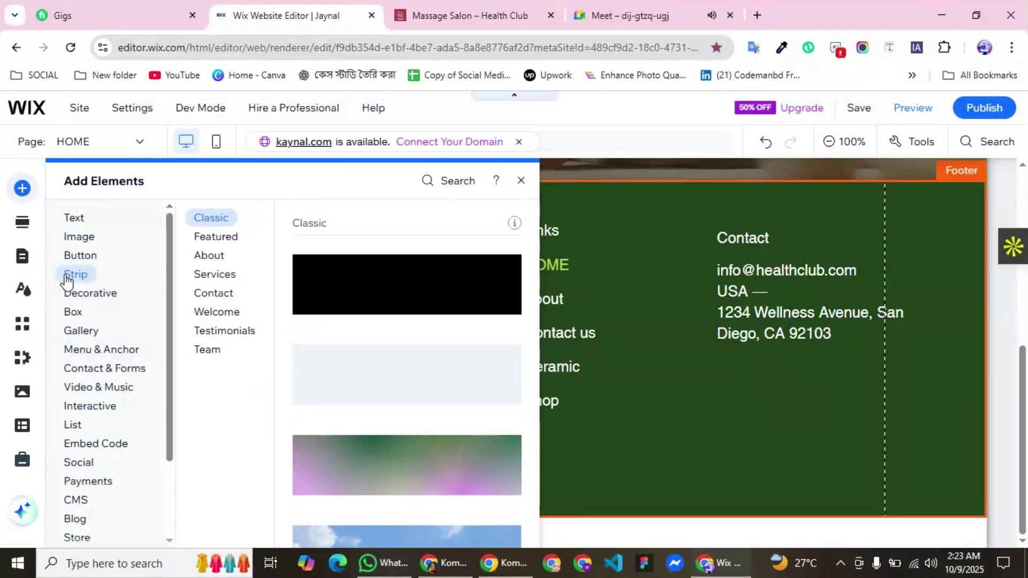
{"action": "left_click", "coordinate": [385, 369]}
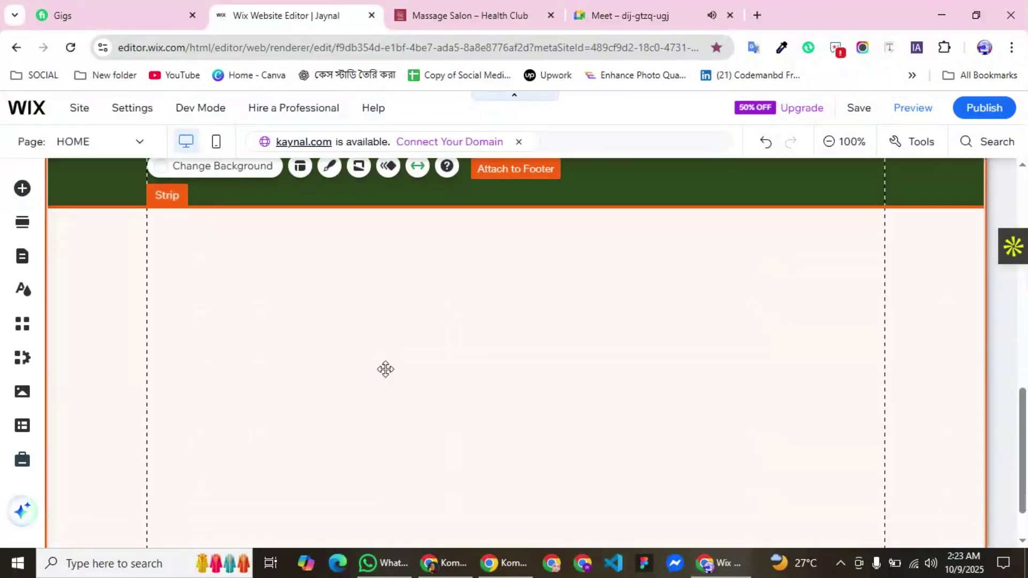
Shrink the new strip to a thin band and move it up, leaving a little green footer below it.
{"action": "scroll", "coordinate": [590, 383], "scroll_direction": "down", "scroll_amount": 1}
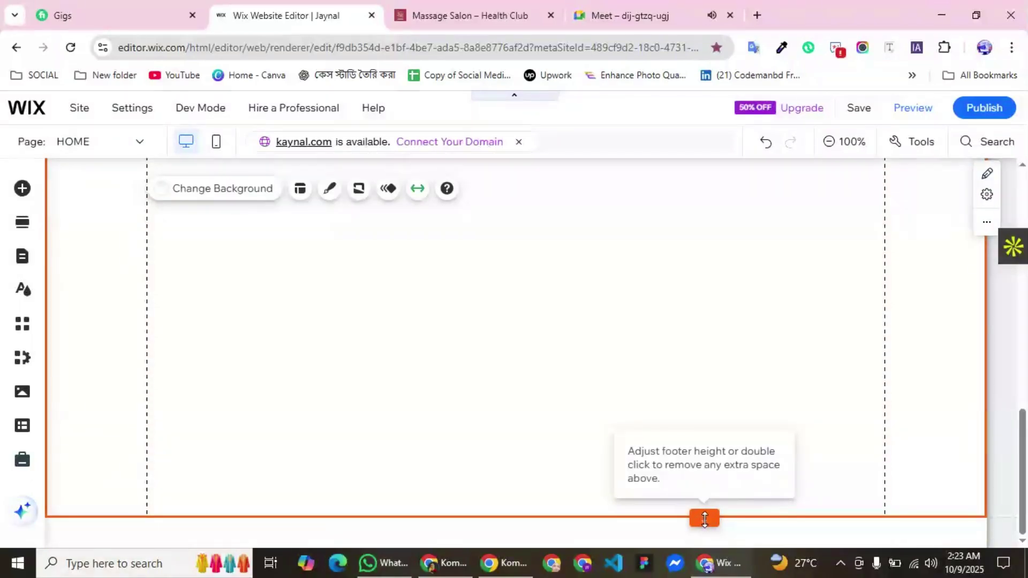
{"action": "left_click_drag", "start_coordinate": [703, 511], "coordinate": [667, 324]}
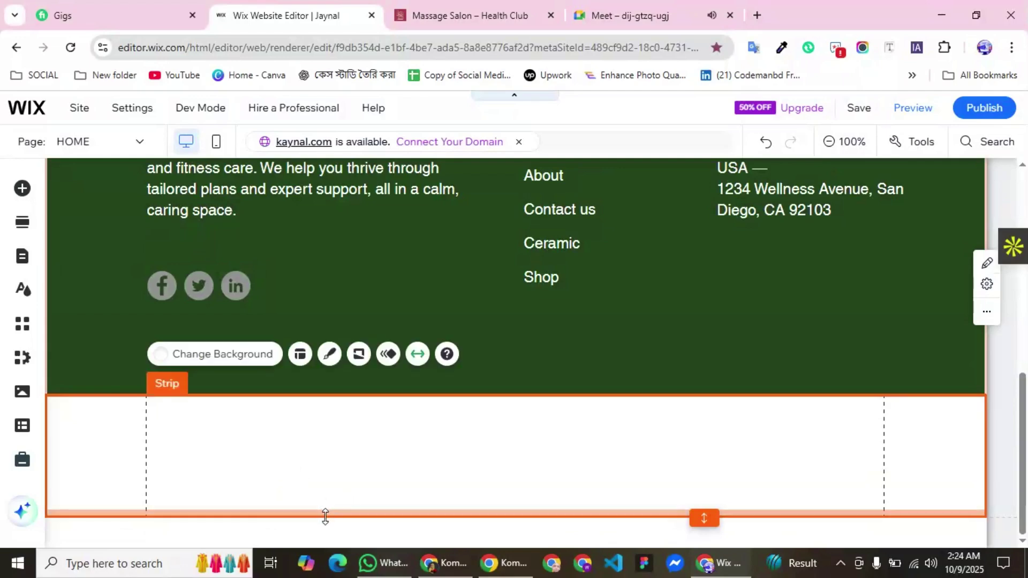
{"action": "left_click_drag", "start_coordinate": [325, 516], "coordinate": [323, 494]}
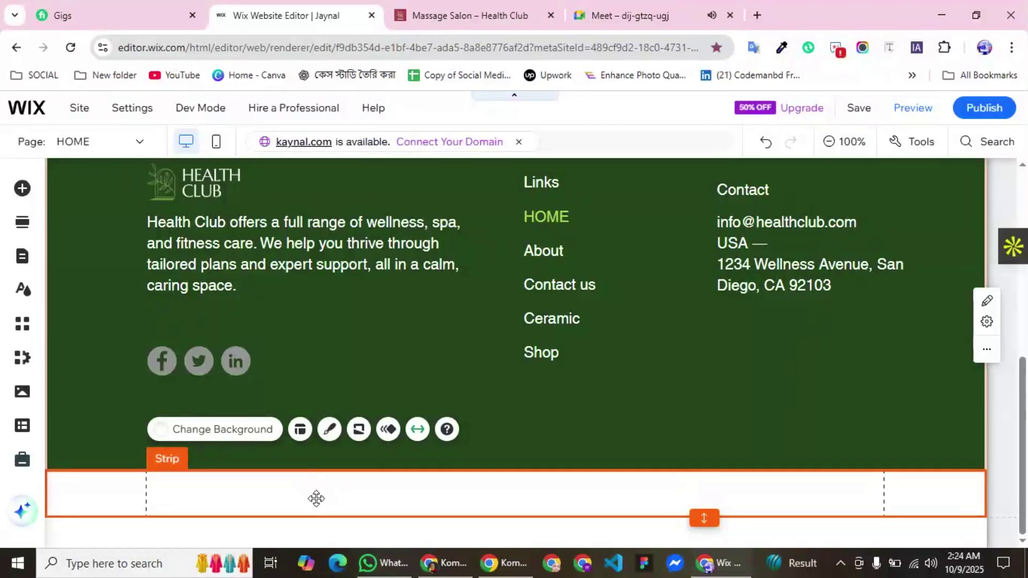
{"action": "left_click_drag", "start_coordinate": [315, 498], "coordinate": [325, 432]}
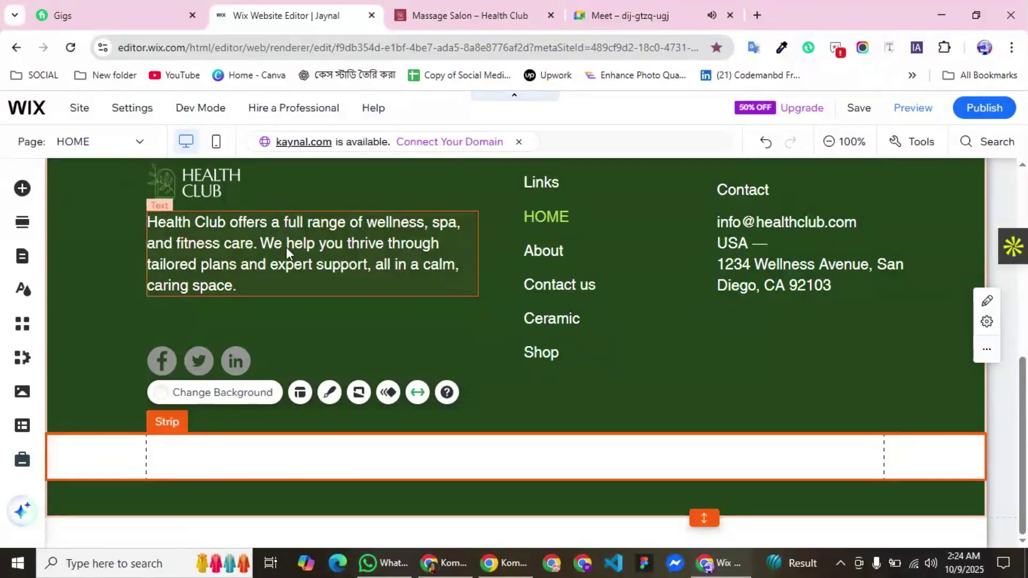
Duplicate the footer's description paragraph and place the copy over the massage image above the footer.
{"action": "right_click", "coordinate": [271, 247]}
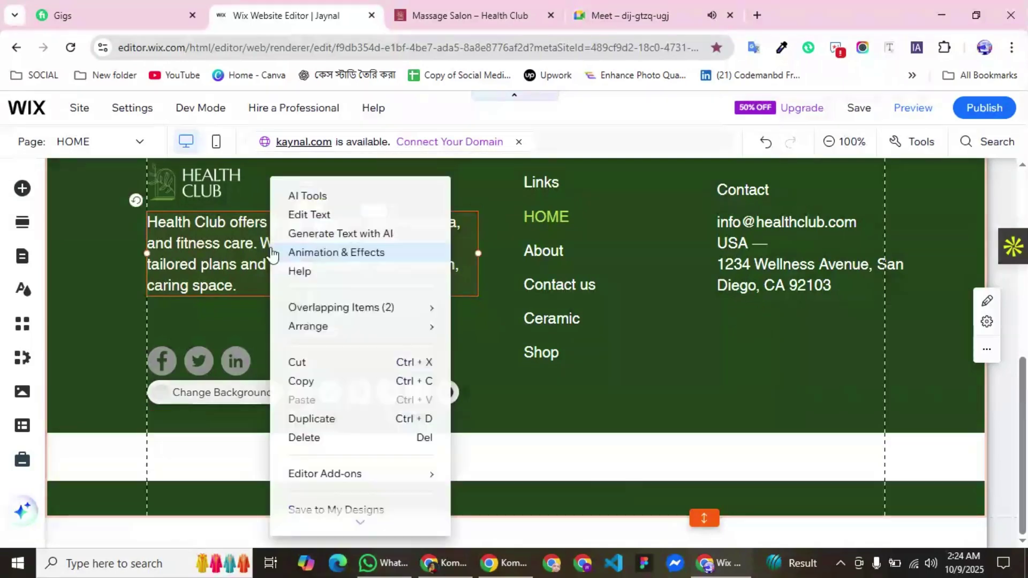
{"action": "left_click", "coordinate": [312, 418]}
{"action": "scroll", "coordinate": [368, 388], "scroll_direction": "up", "scroll_amount": 3}
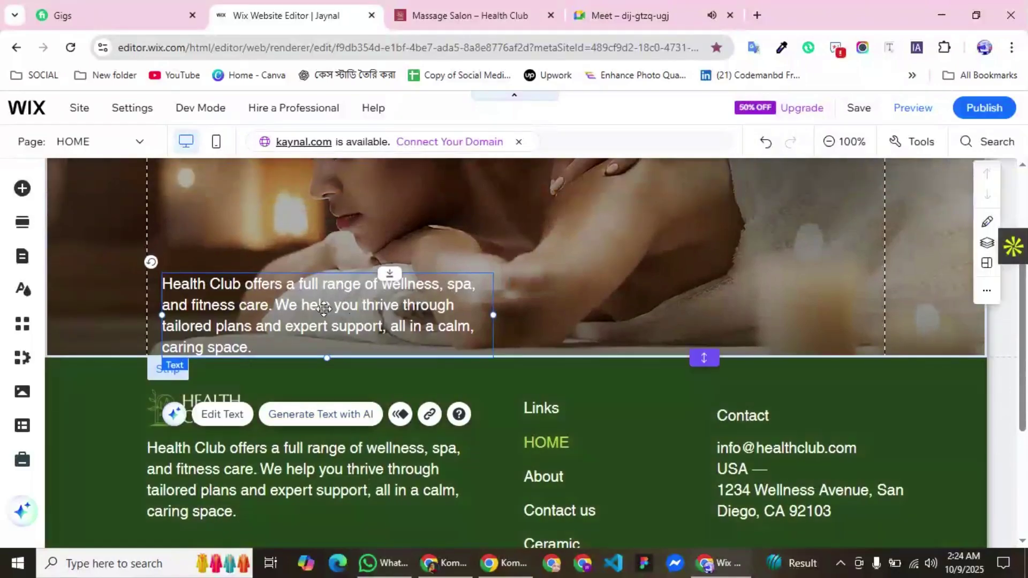
{"action": "mouse_move", "coordinate": [324, 303]}
{"action": "left_mouse_down"}
{"action": "mouse_move", "coordinate": [438, 284]}
{"action": "mouse_move", "coordinate": [544, 291]}
{"action": "left_mouse_up"}
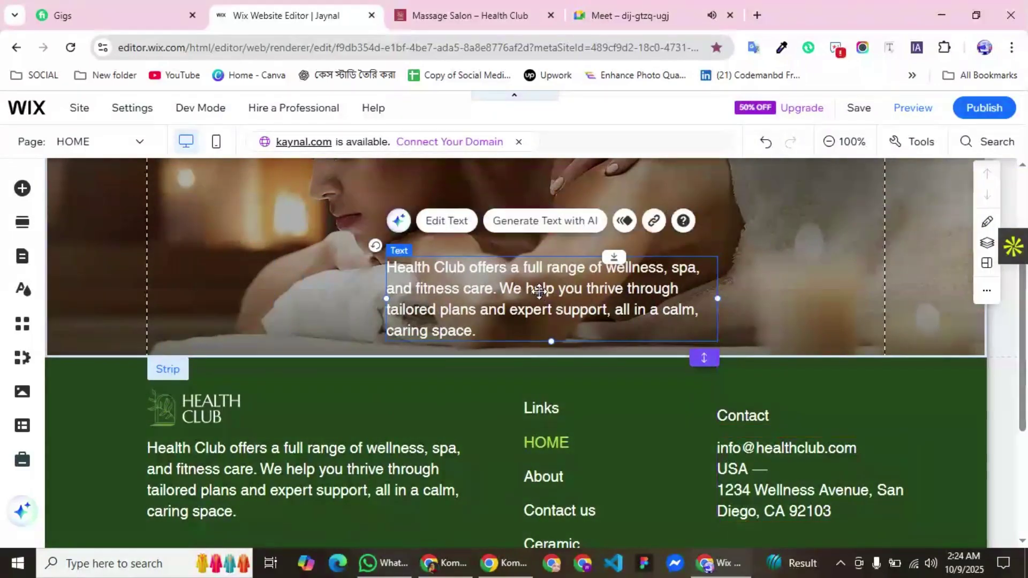
Switch to the Health Club reference page and copy its footer line "© 2025. All Rights Reserved.".
{"action": "left_click", "coordinate": [474, 16]}
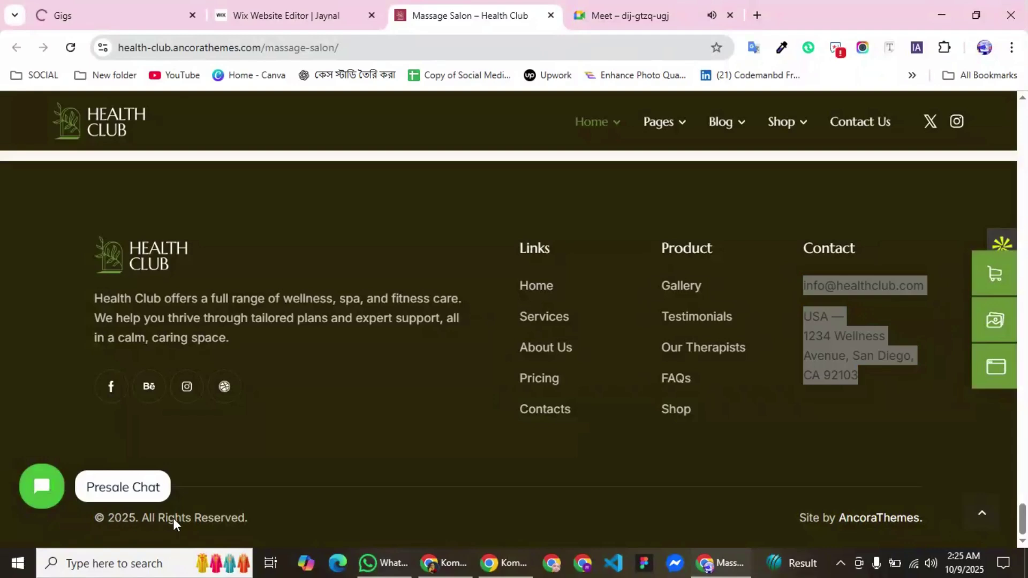
{"action": "left_click_drag", "start_coordinate": [248, 518], "coordinate": [176, 516]}
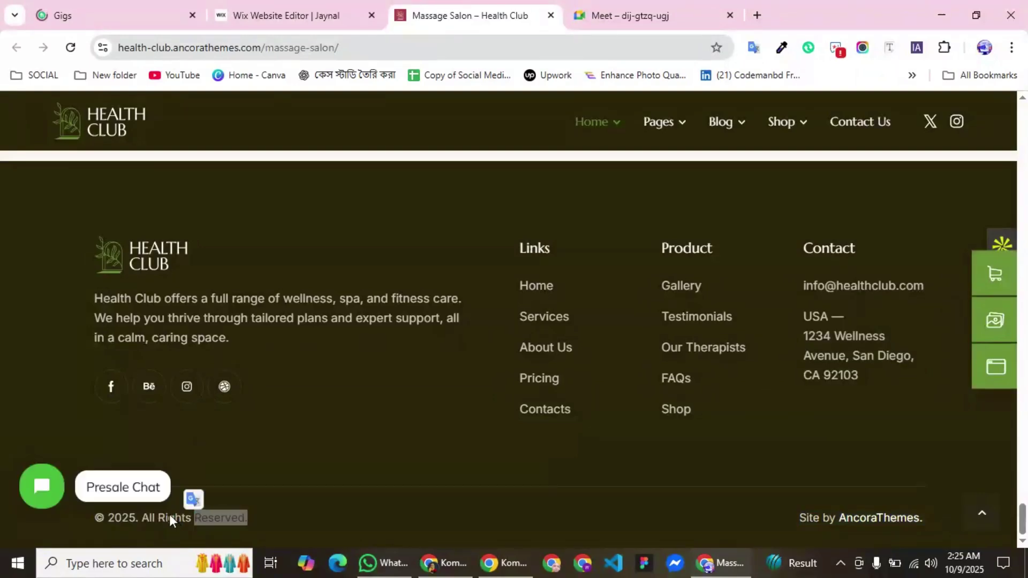
{"action": "left_click", "coordinate": [227, 515]}
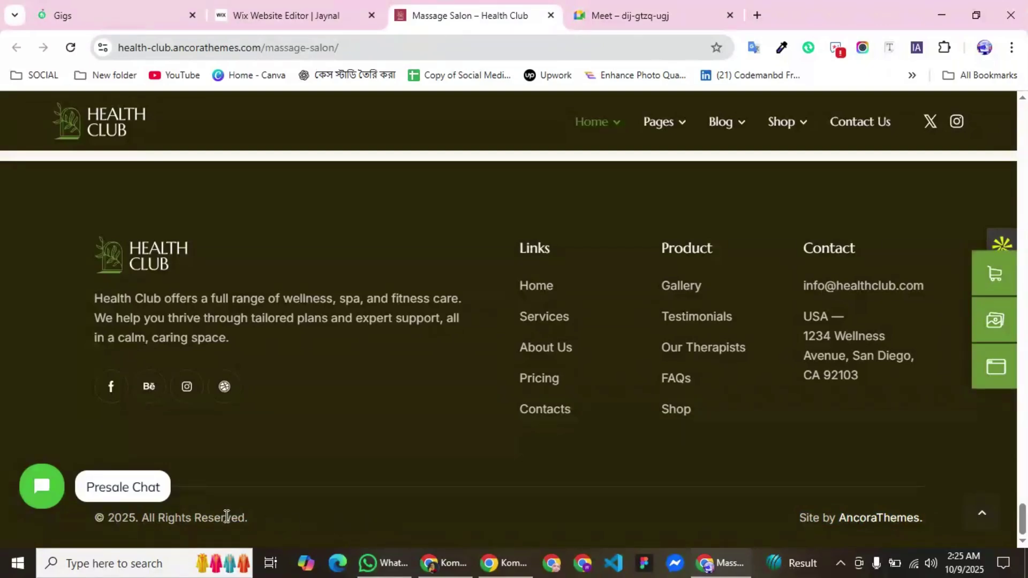
{"action": "triple_click", "coordinate": [226, 516]}
{"action": "right_click", "coordinate": [225, 516]}
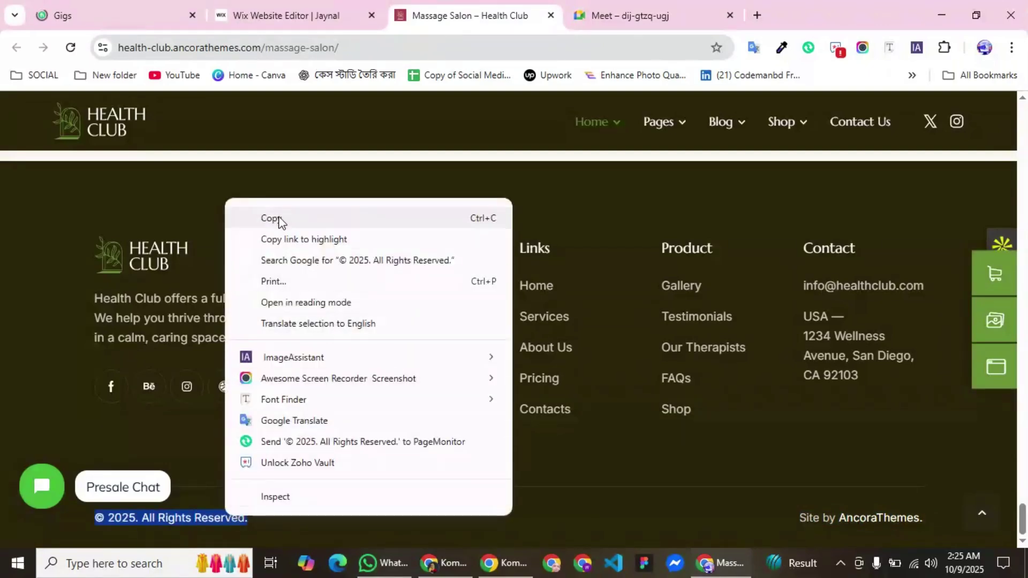
{"action": "left_click", "coordinate": [277, 219]}
Back in the Wix editor, replace the duplicated paragraph's text with the copied copyright line and move it into the footer above the strip.
{"action": "left_click", "coordinate": [314, 16]}
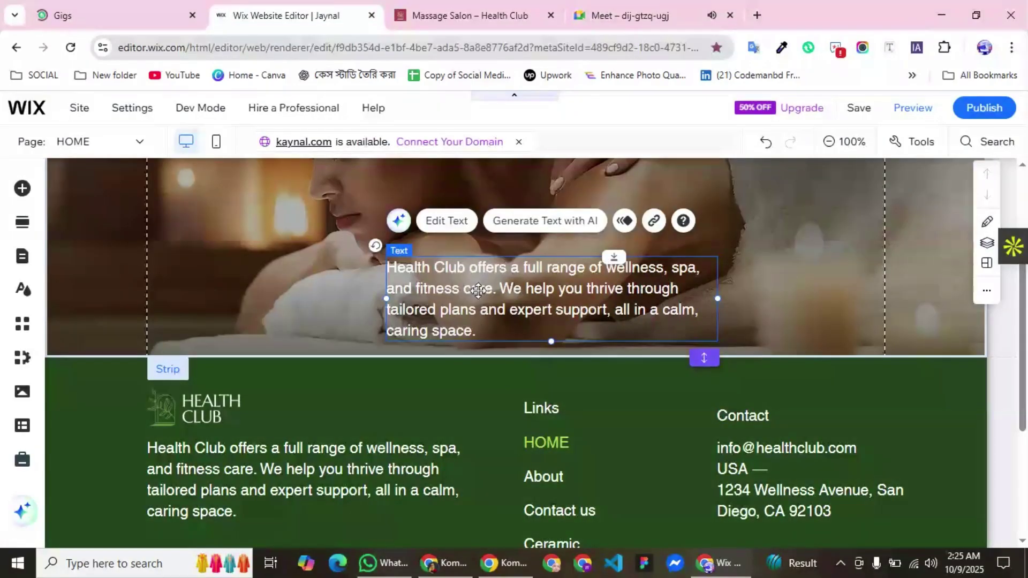
{"action": "double_click", "coordinate": [478, 291]}
{"action": "right_click", "coordinate": [479, 291]}
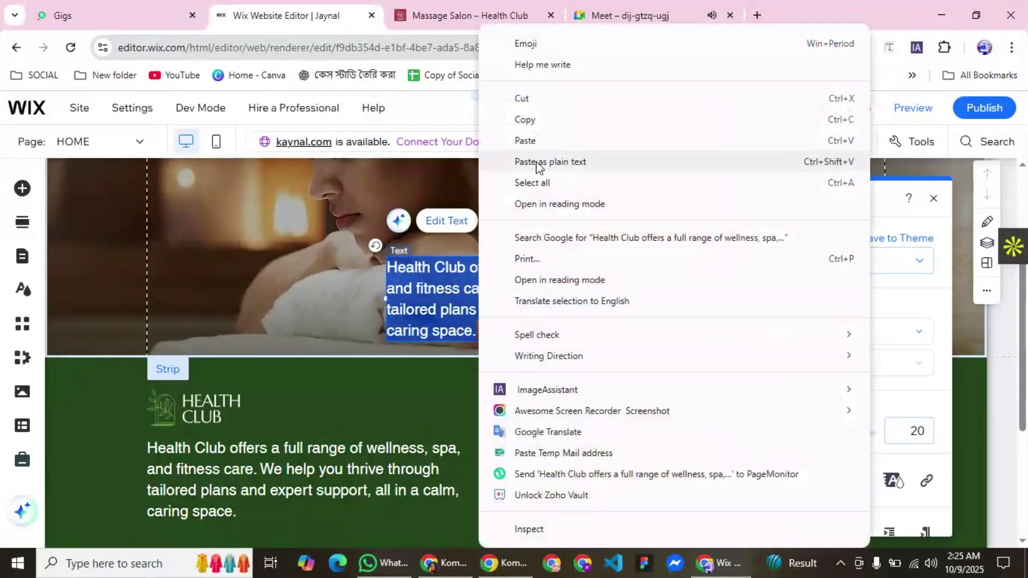
{"action": "left_click", "coordinate": [532, 139]}
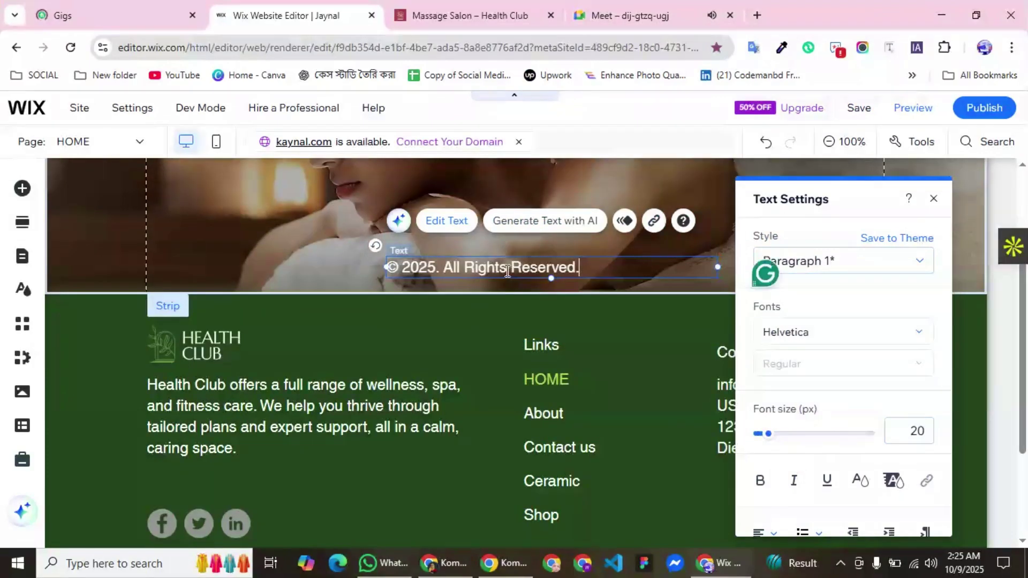
{"action": "left_click", "coordinate": [496, 323]}
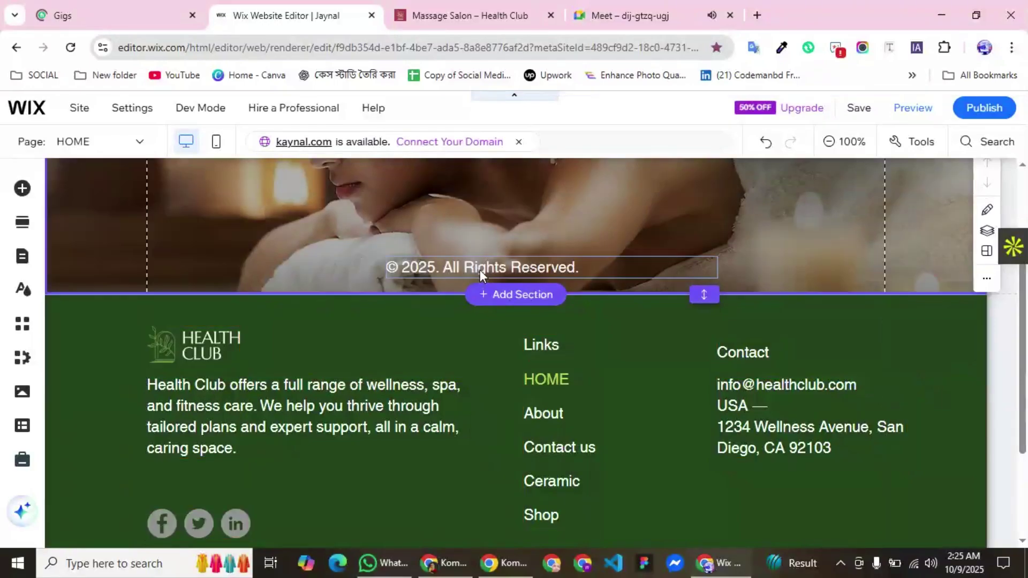
{"action": "left_click_drag", "start_coordinate": [462, 268], "coordinate": [299, 410]}
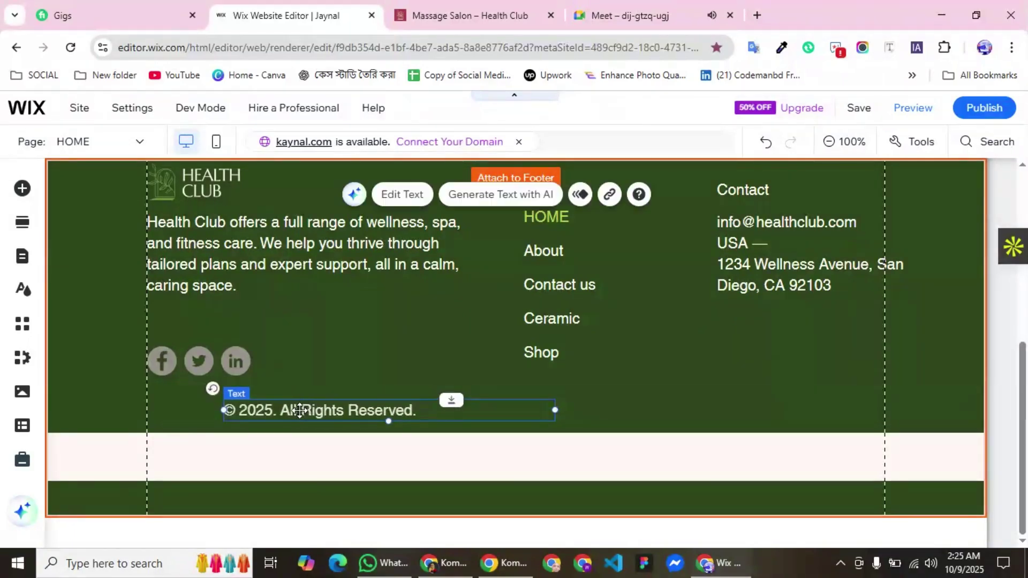
Change the white footer strip's background to the dark grey theme colour #595959.
{"action": "left_click", "coordinate": [92, 464]}
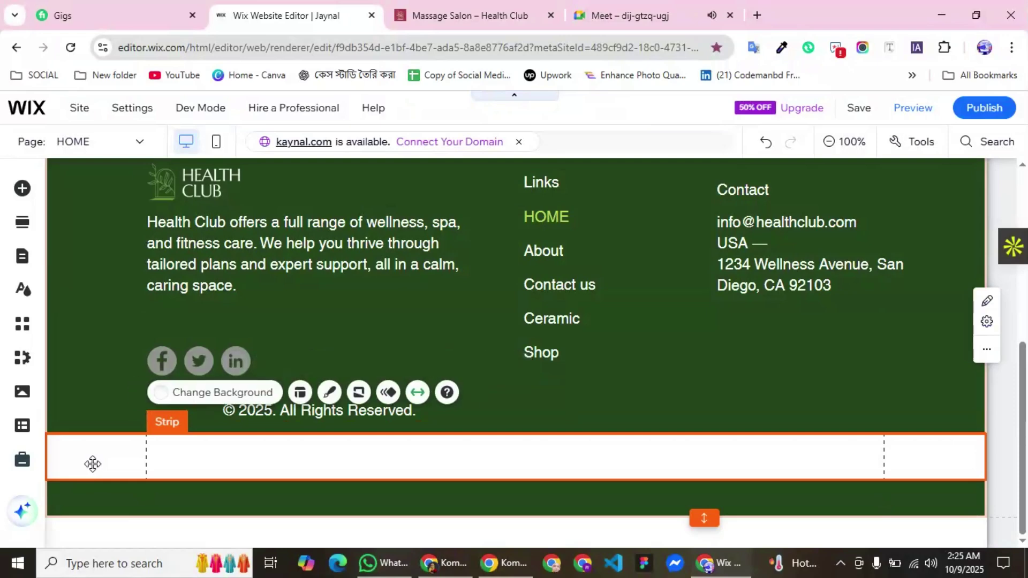
{"action": "left_click", "coordinate": [211, 396]}
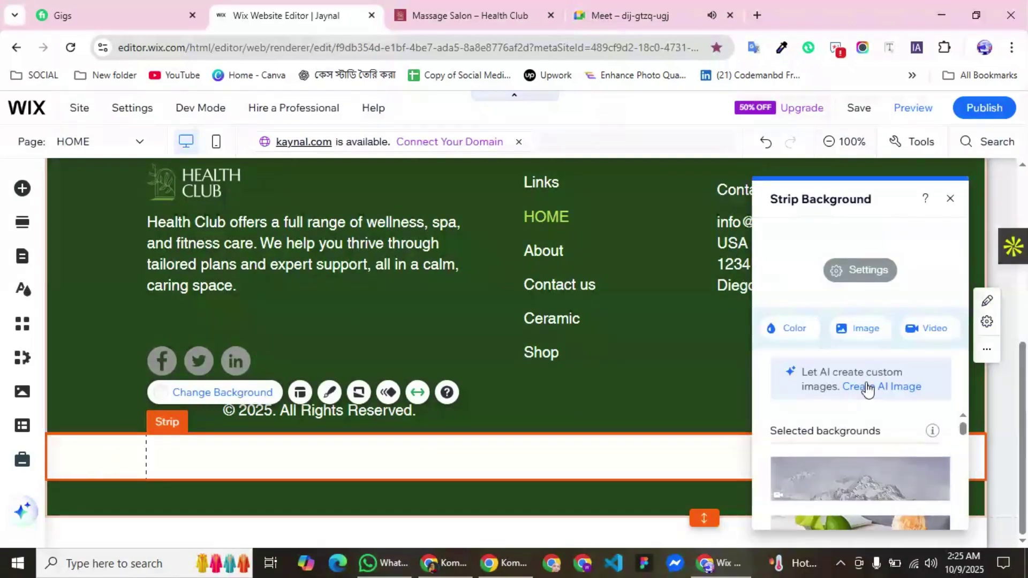
{"action": "left_click", "coordinate": [798, 331]}
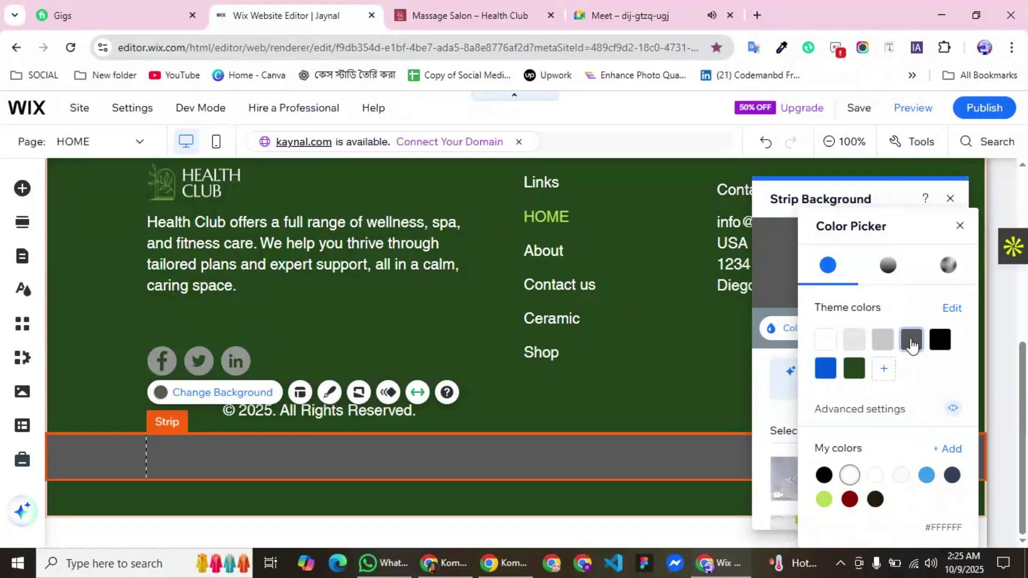
{"action": "left_click", "coordinate": [912, 345]}
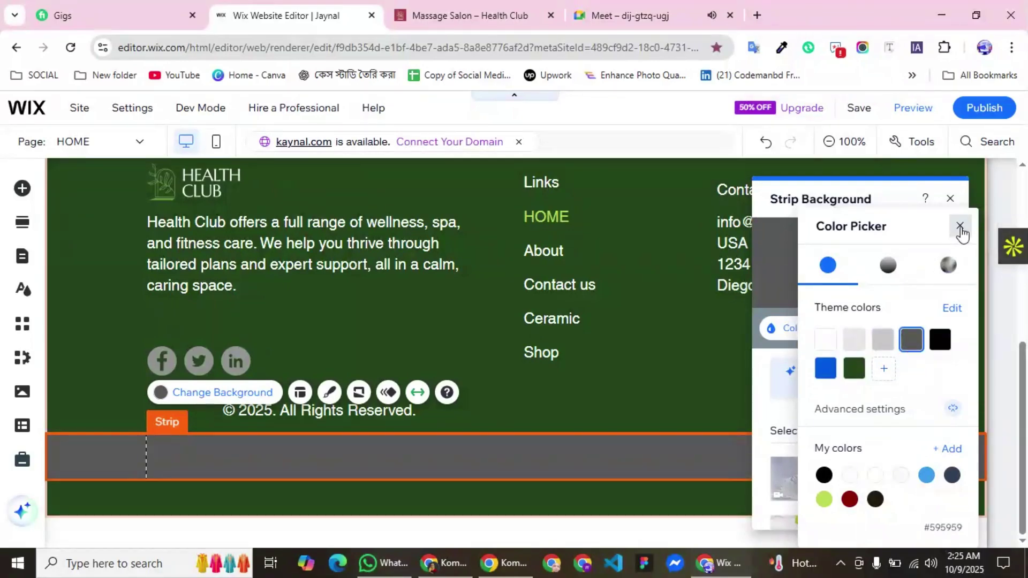
{"action": "left_click", "coordinate": [960, 228]}
{"action": "left_click", "coordinate": [950, 199]}
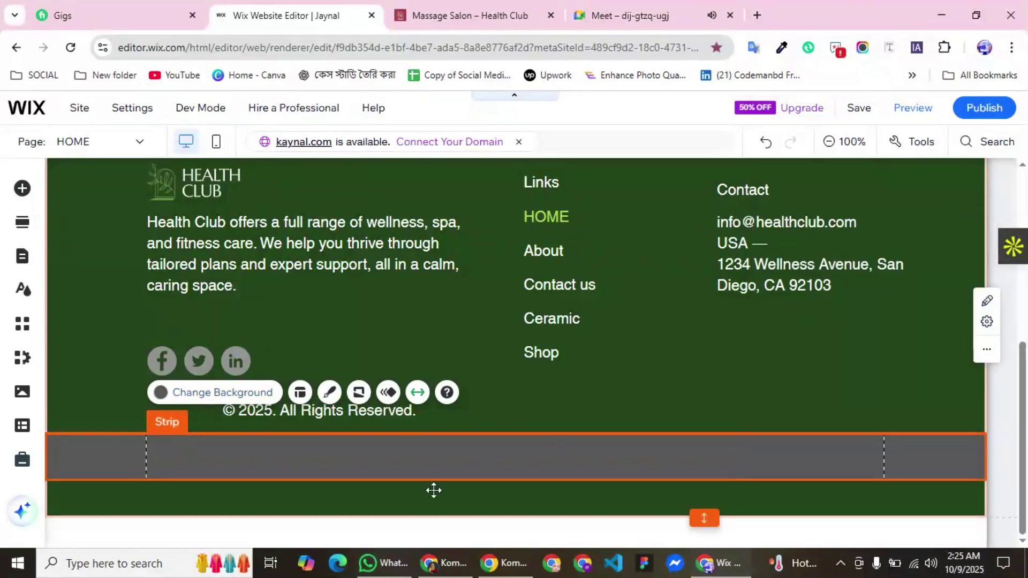
Move the copyright line onto the grey strip, starting at the left gridline, and narrow its text box to fit the text.
{"action": "left_click", "coordinate": [329, 412]}
{"action": "left_click_drag", "start_coordinate": [309, 422], "coordinate": [254, 459]}
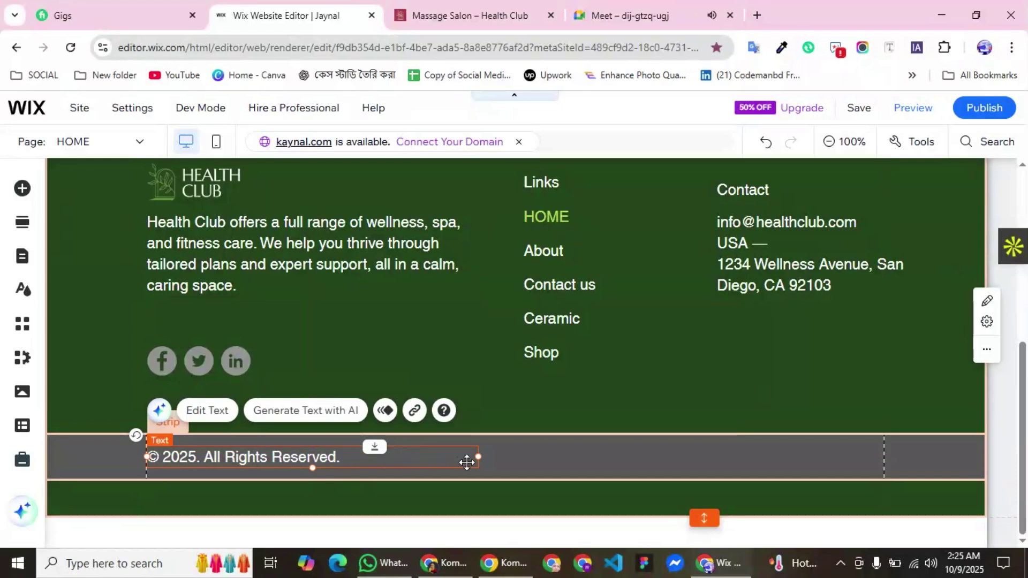
{"action": "left_click_drag", "start_coordinate": [479, 456], "coordinate": [354, 457]}
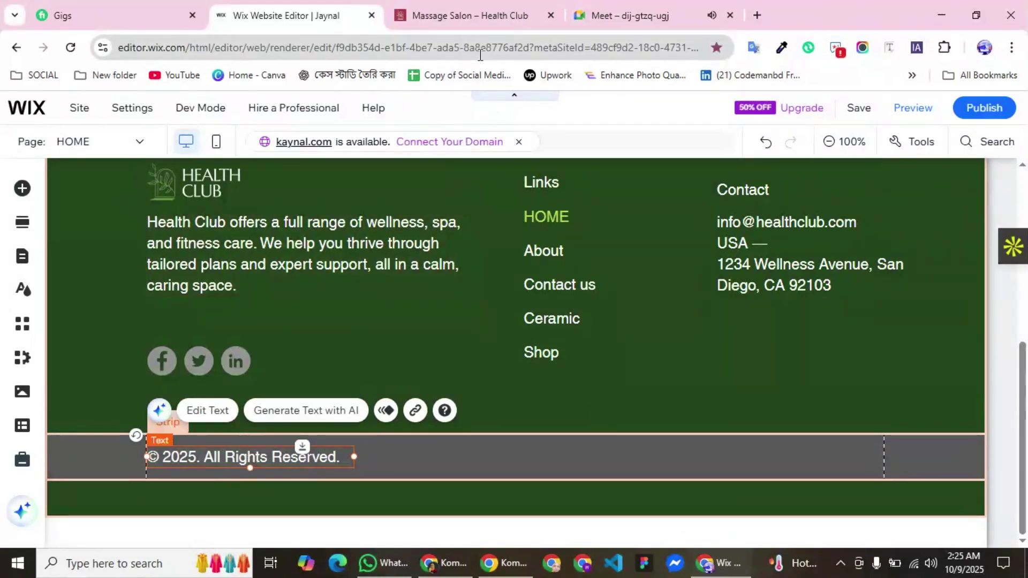
Switch to the Health Club reference page and copy its footer credit "Site by AncoraThemes.".
{"action": "left_click", "coordinate": [470, 16]}
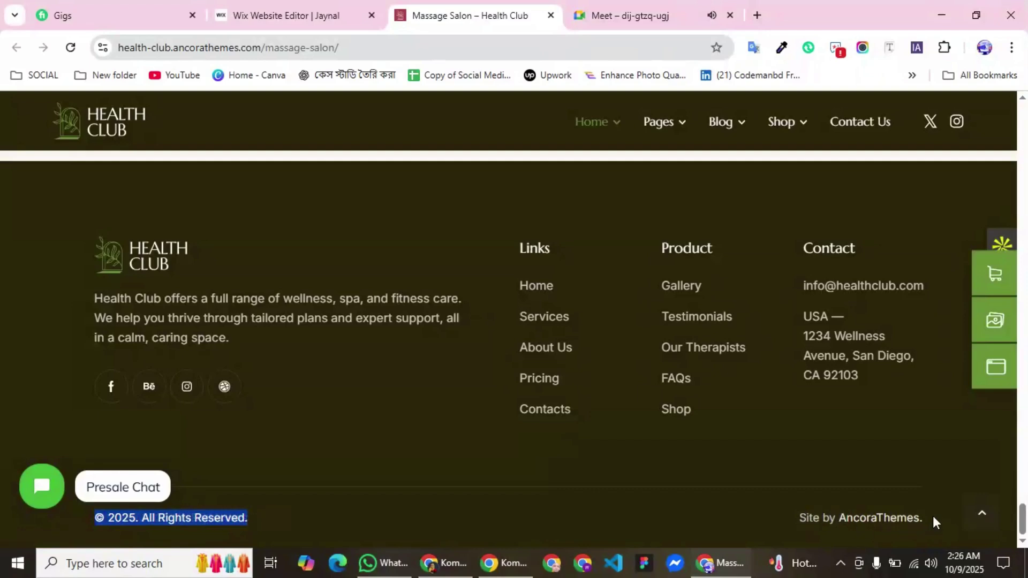
{"action": "left_click_drag", "start_coordinate": [935, 522], "coordinate": [807, 519]}
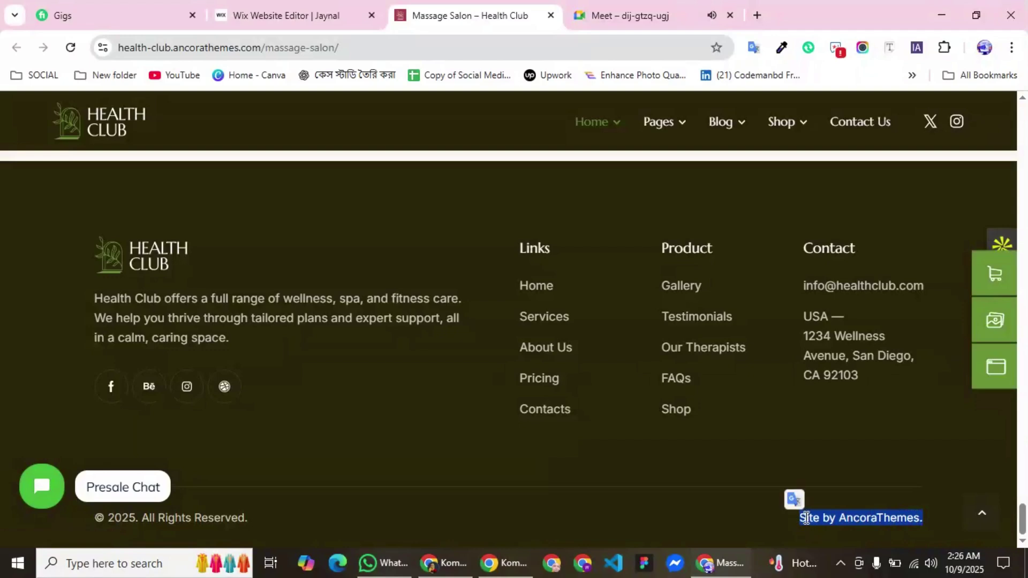
{"action": "right_click", "coordinate": [807, 518]}
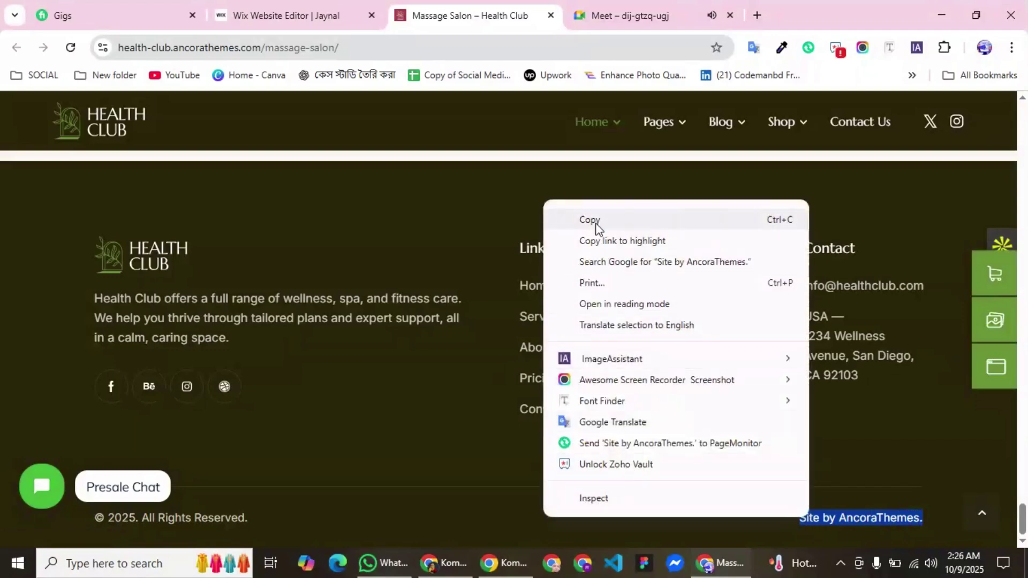
{"action": "left_click", "coordinate": [596, 226]}
Back in the Wix editor, duplicate the copyright text and place the copy on the grey strip, ending at the right gridline.
{"action": "left_click", "coordinate": [315, 15]}
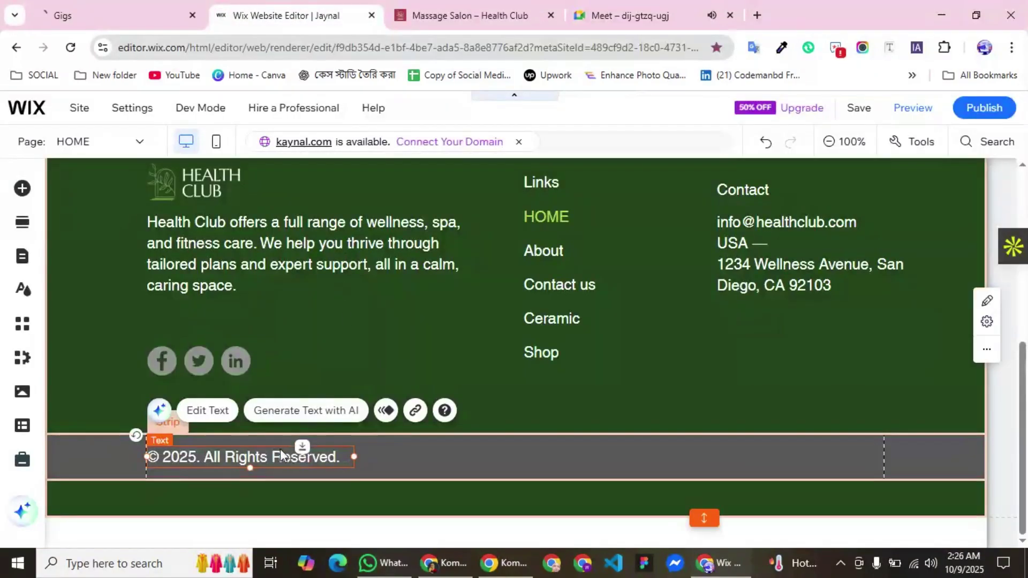
{"action": "right_click", "coordinate": [273, 458]}
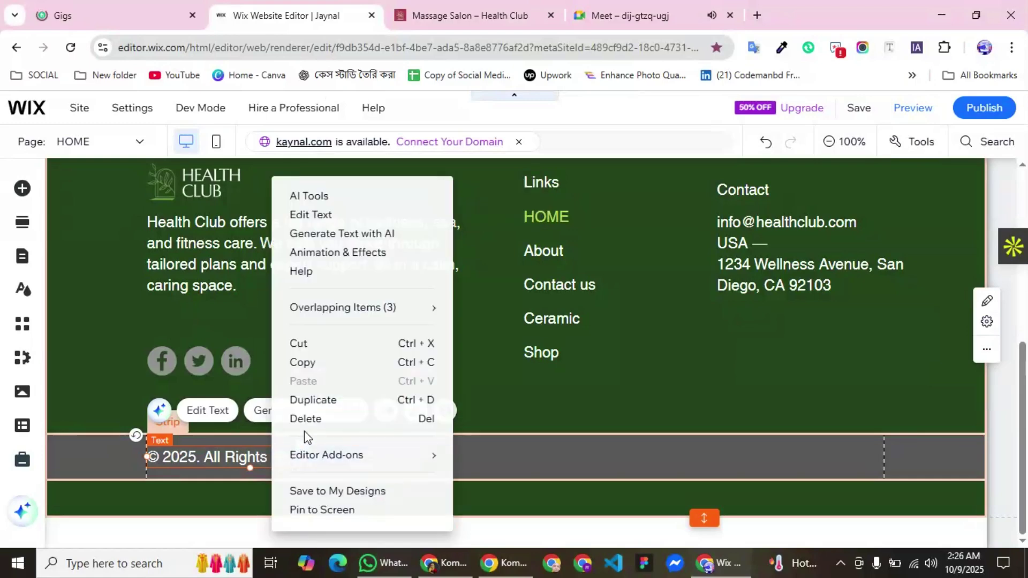
{"action": "left_click", "coordinate": [320, 400]}
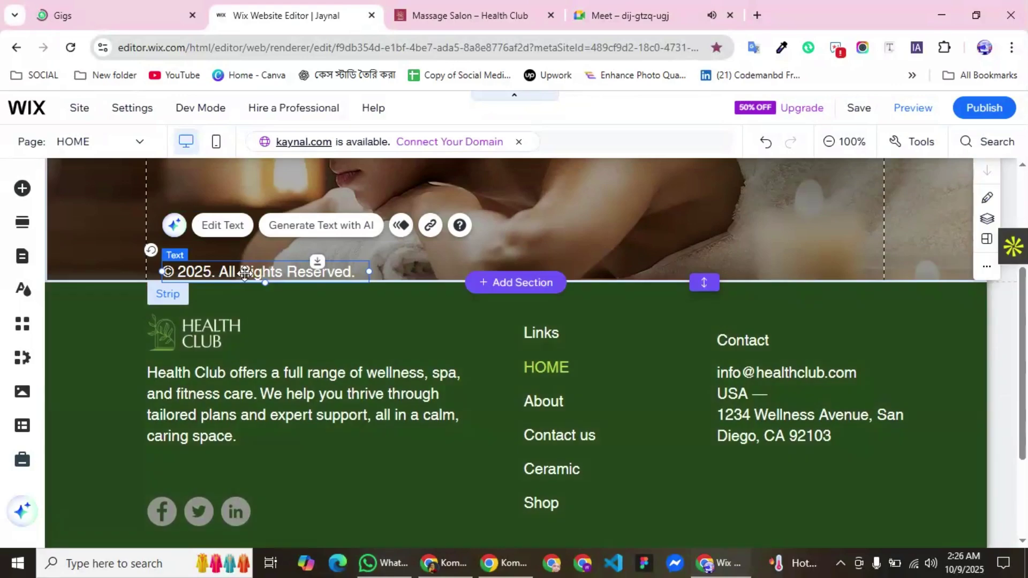
{"action": "left_click_drag", "start_coordinate": [294, 313], "coordinate": [440, 513]}
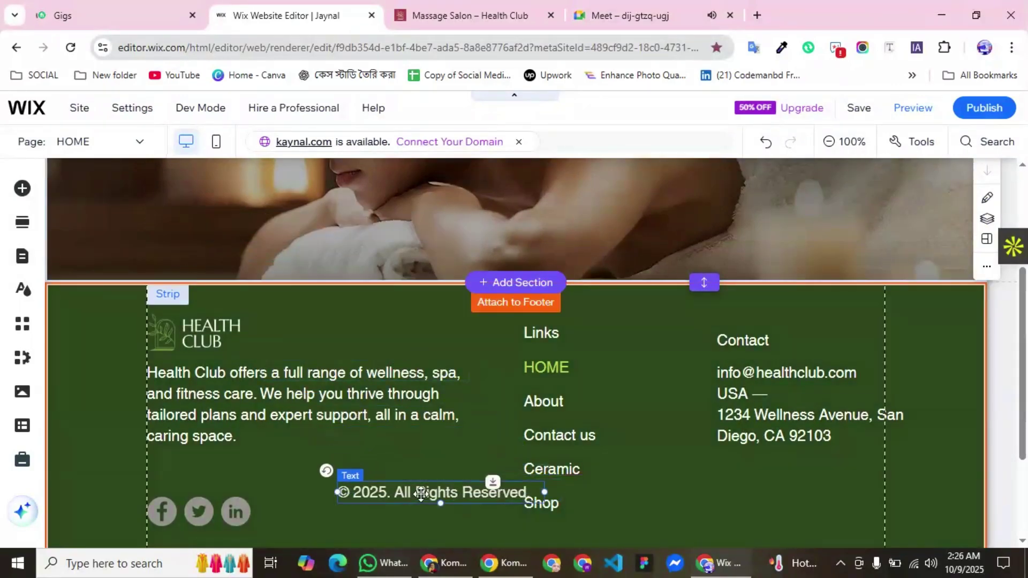
{"action": "scroll", "coordinate": [615, 450], "scroll_direction": "down", "scroll_amount": 3}
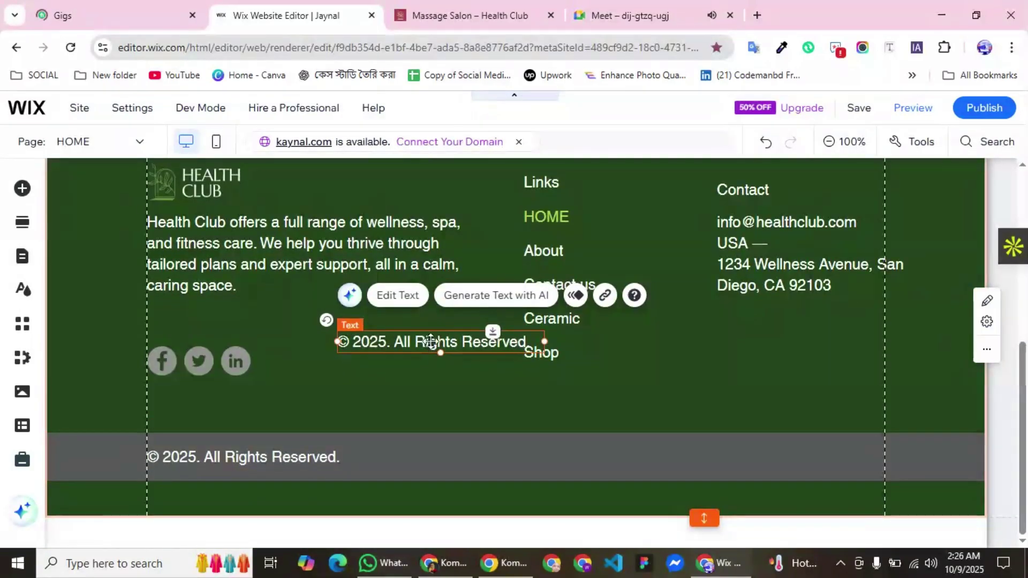
{"action": "left_click_drag", "start_coordinate": [455, 348], "coordinate": [774, 455]}
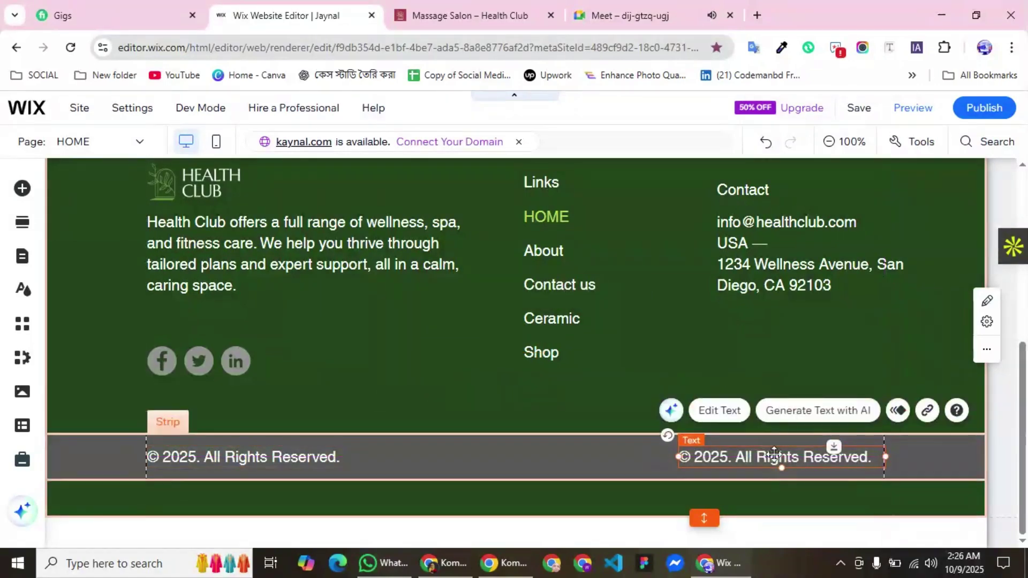
Replace the duplicated copyright text with the copied credit "Site by AncoraThemes.".
{"action": "double_click", "coordinate": [775, 456]}
{"action": "right_click", "coordinate": [773, 457]}
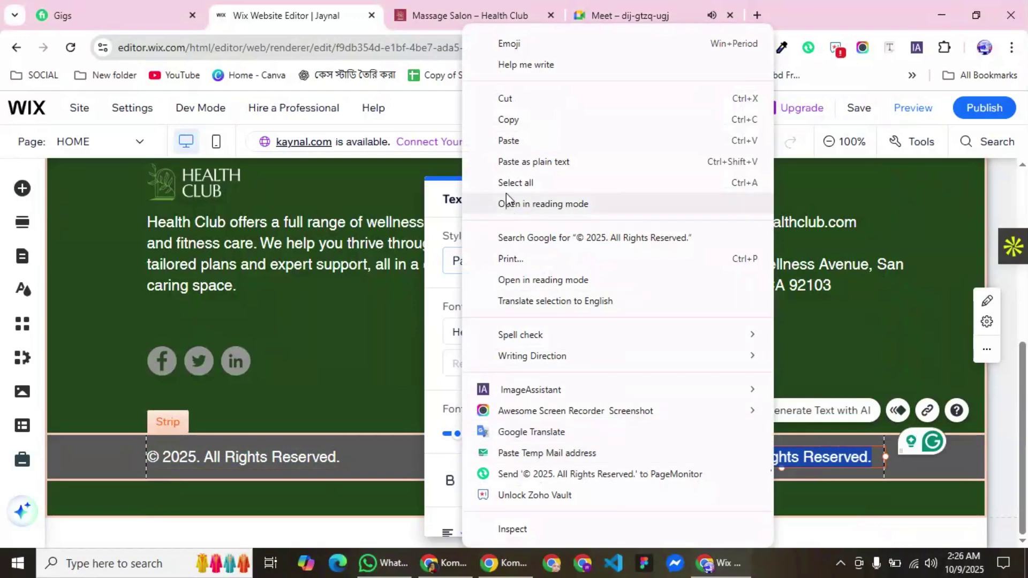
{"action": "left_click", "coordinate": [509, 141]}
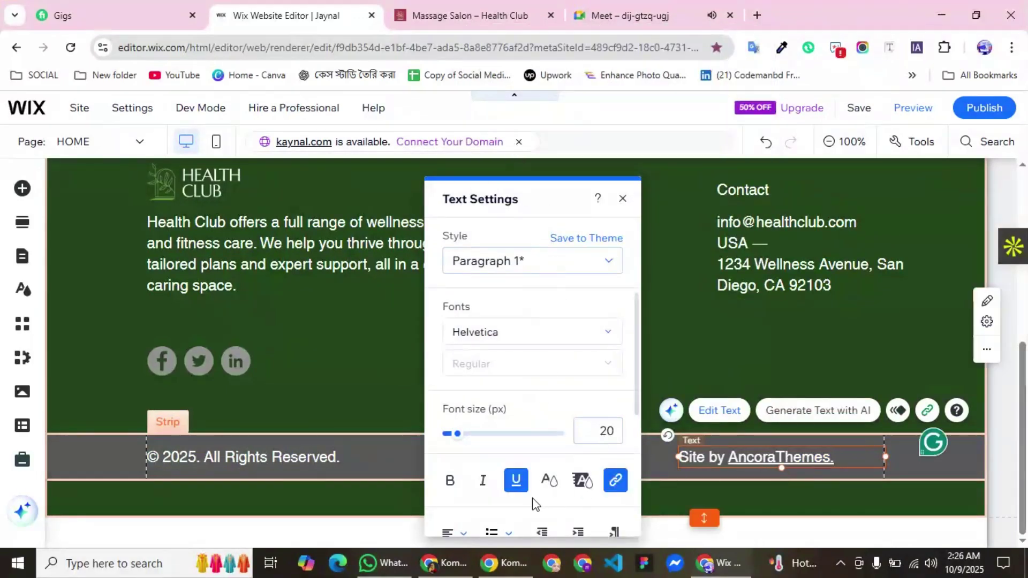
Set the whole credit line's font size to 16 px and remove its underline.
{"action": "left_click", "coordinate": [516, 485]}
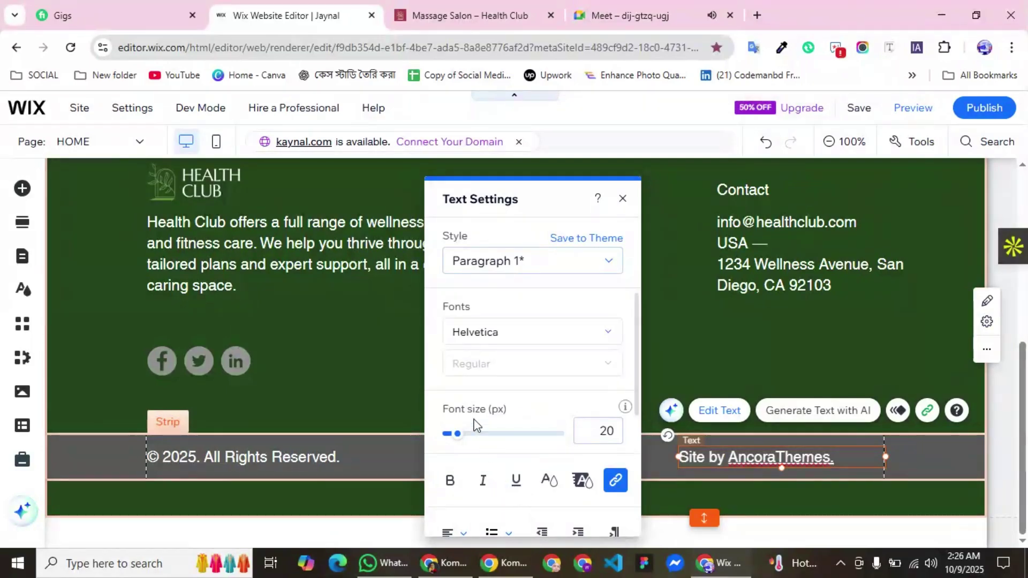
{"action": "left_click", "coordinate": [609, 431]}
{"action": "type", "text": "16"}
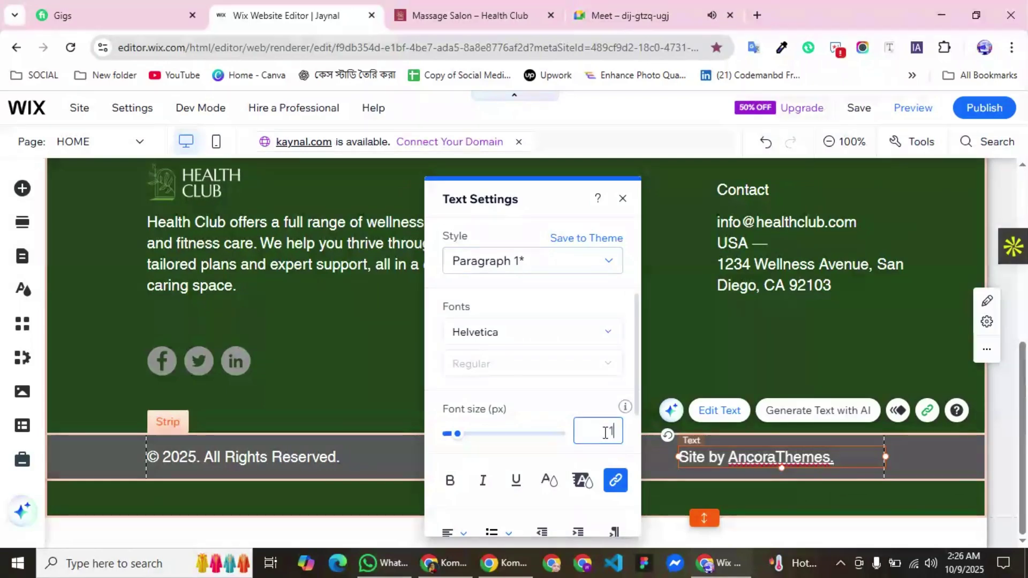
{"action": "triple_click", "coordinate": [757, 458]}
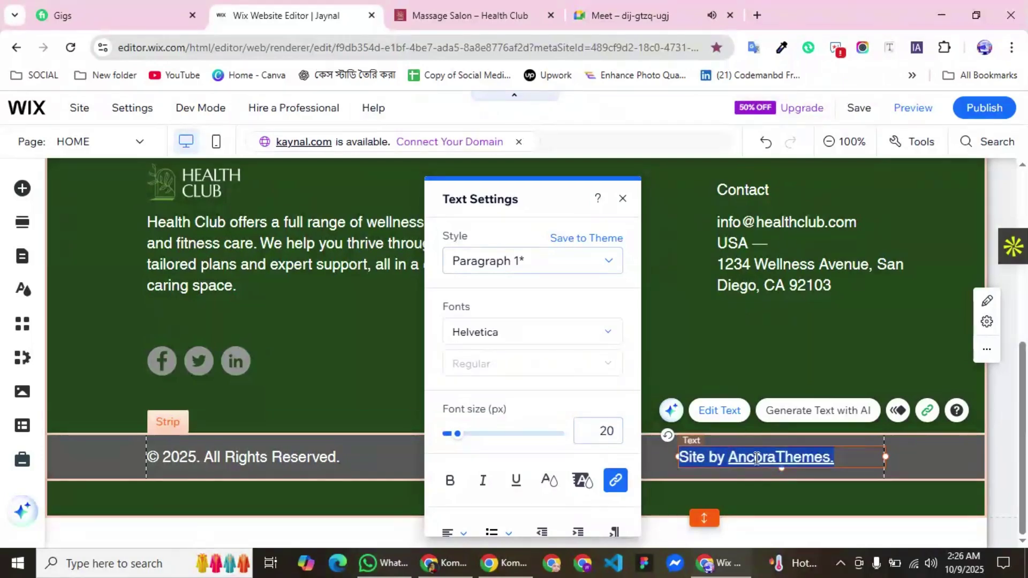
{"action": "left_click", "coordinate": [608, 434]}
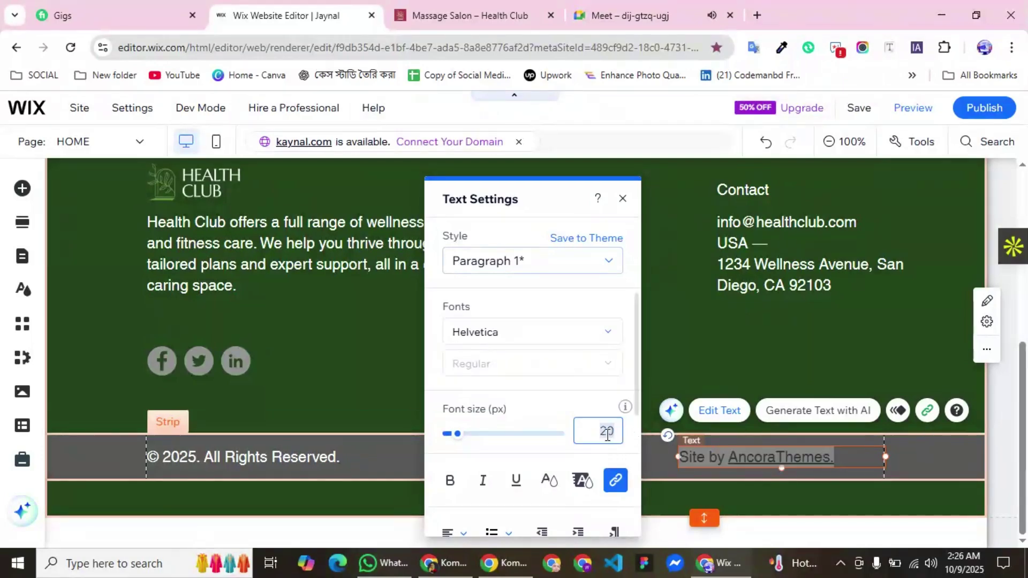
{"action": "type", "text": "16"}
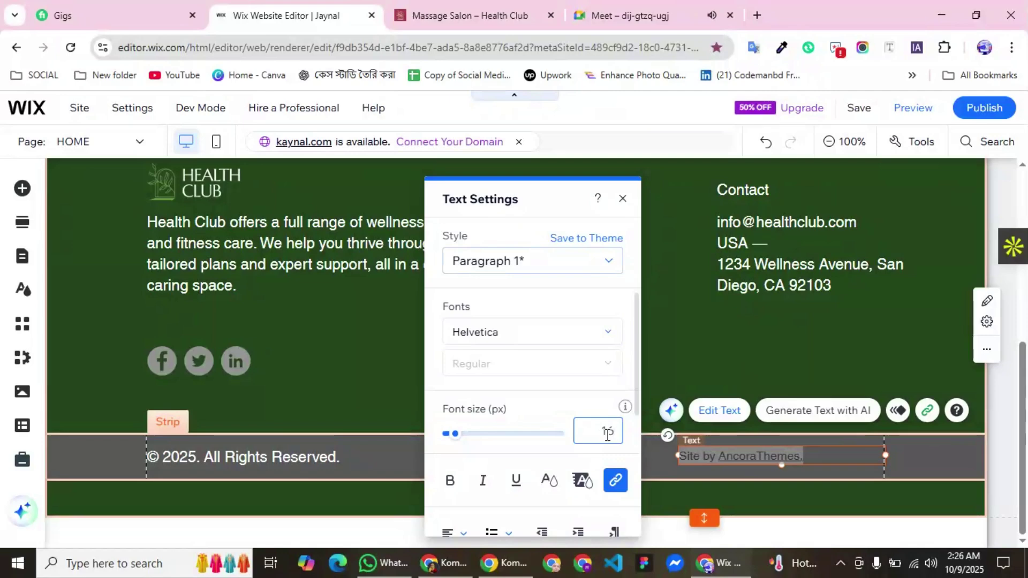
{"action": "left_click", "coordinate": [516, 481]}
{"action": "left_click", "coordinate": [517, 485]}
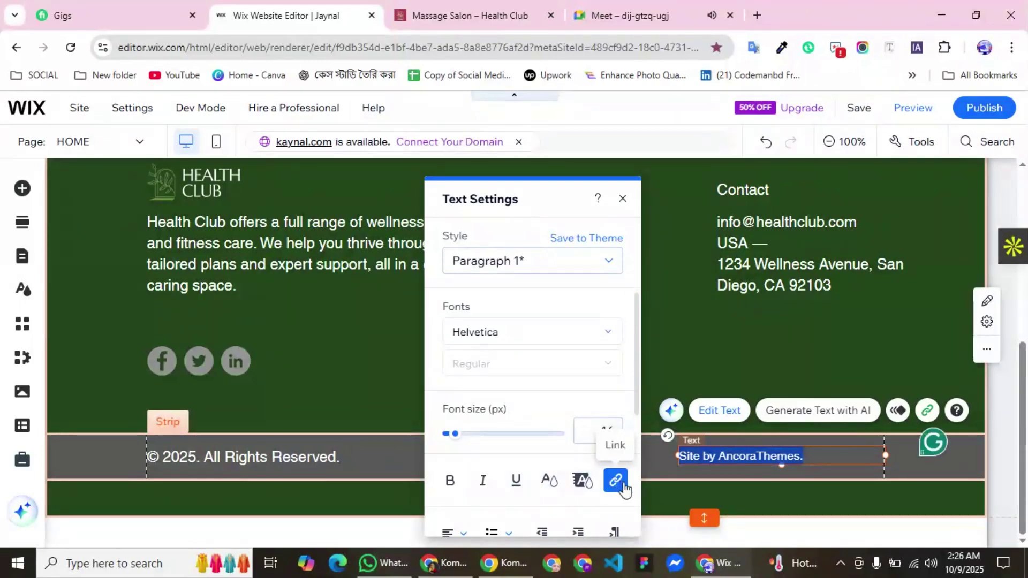
{"action": "left_click", "coordinate": [622, 199]}
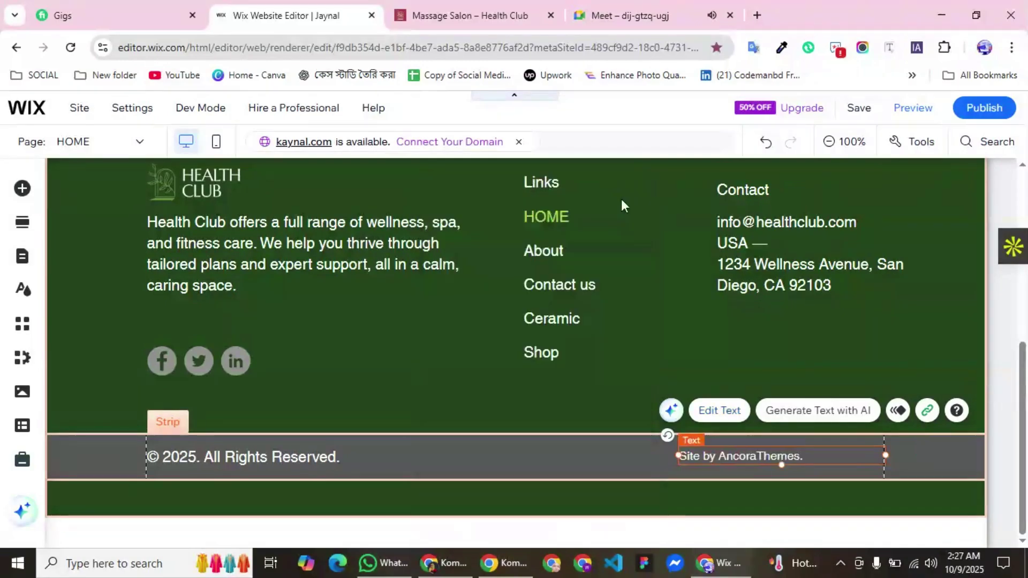
Narrow the credit line's text box and shift it so the text ends at the strip's right gridline.
{"action": "left_click_drag", "start_coordinate": [725, 455], "coordinate": [841, 456]}
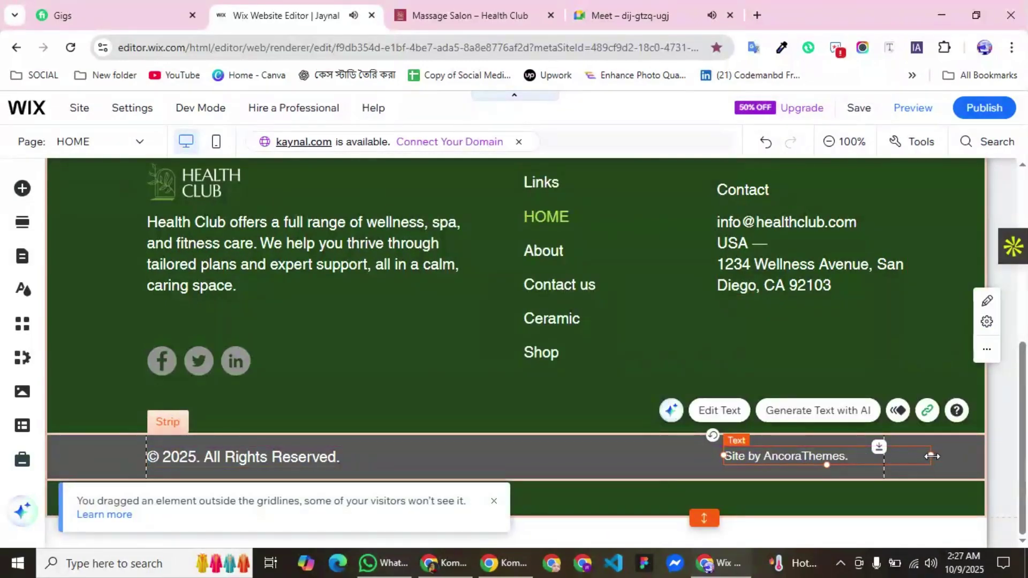
{"action": "left_click_drag", "start_coordinate": [930, 456], "coordinate": [834, 457]}
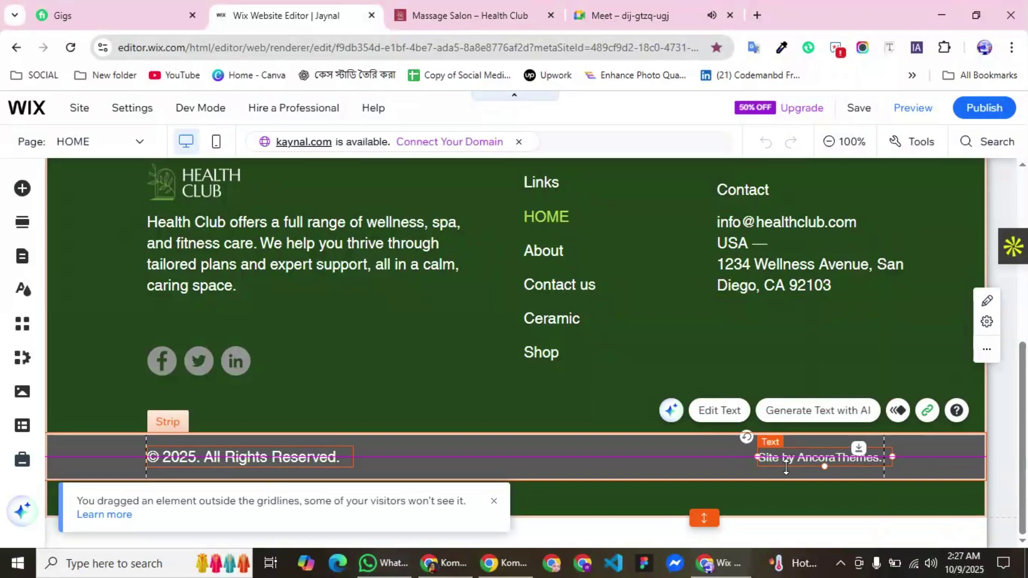
Set the copyright line's font size to 16 px and narrow its text box to fit the smaller text.
{"action": "left_click", "coordinate": [269, 456]}
{"action": "double_click", "coordinate": [269, 455]}
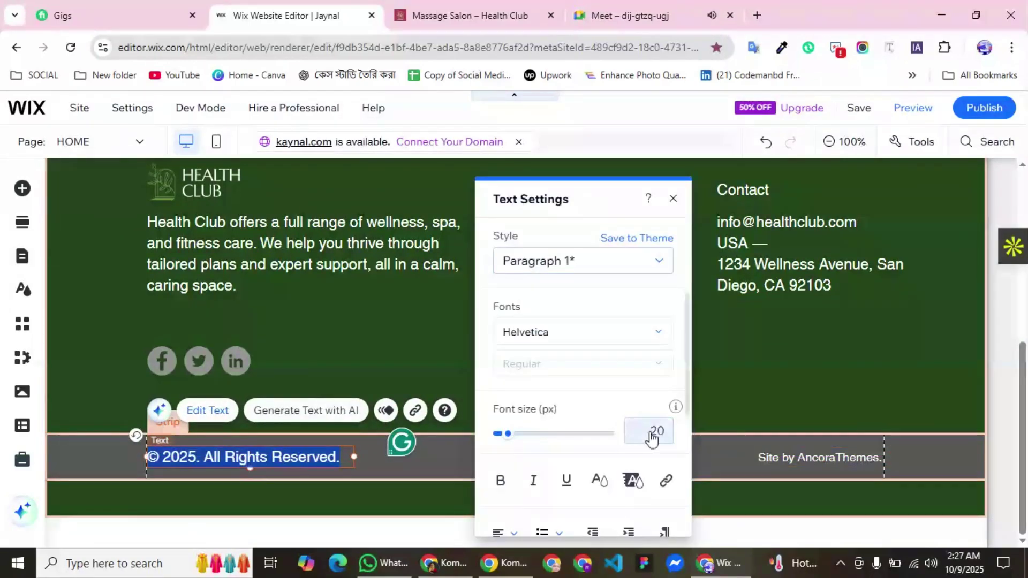
{"action": "double_click", "coordinate": [657, 431]}
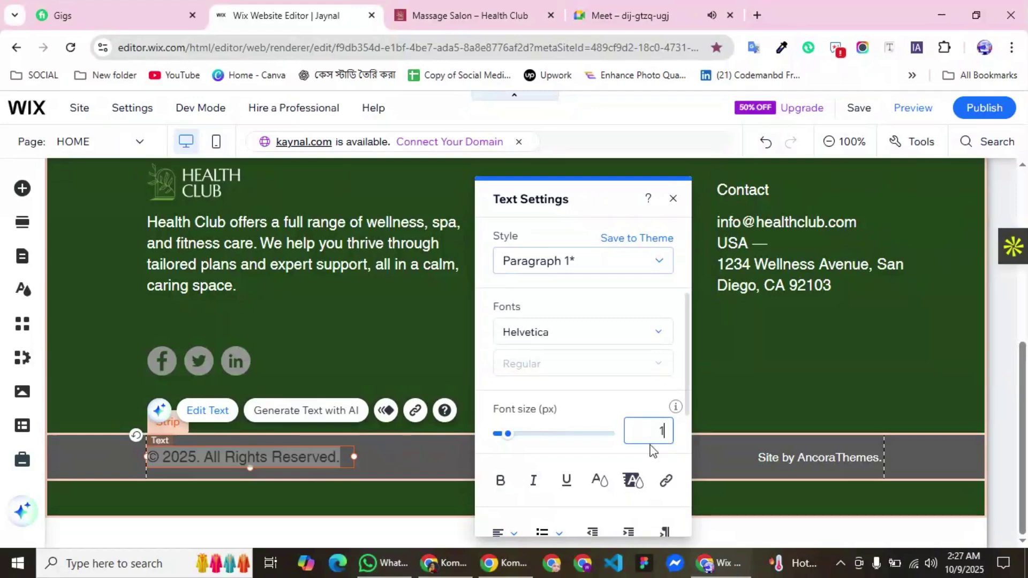
{"action": "type", "text": "16"}
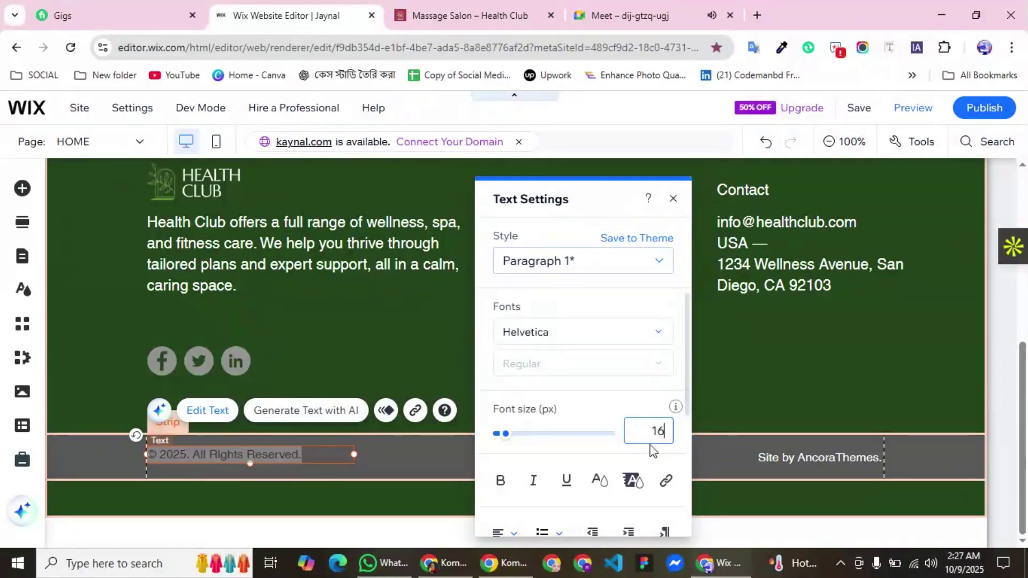
{"action": "left_click", "coordinate": [673, 198]}
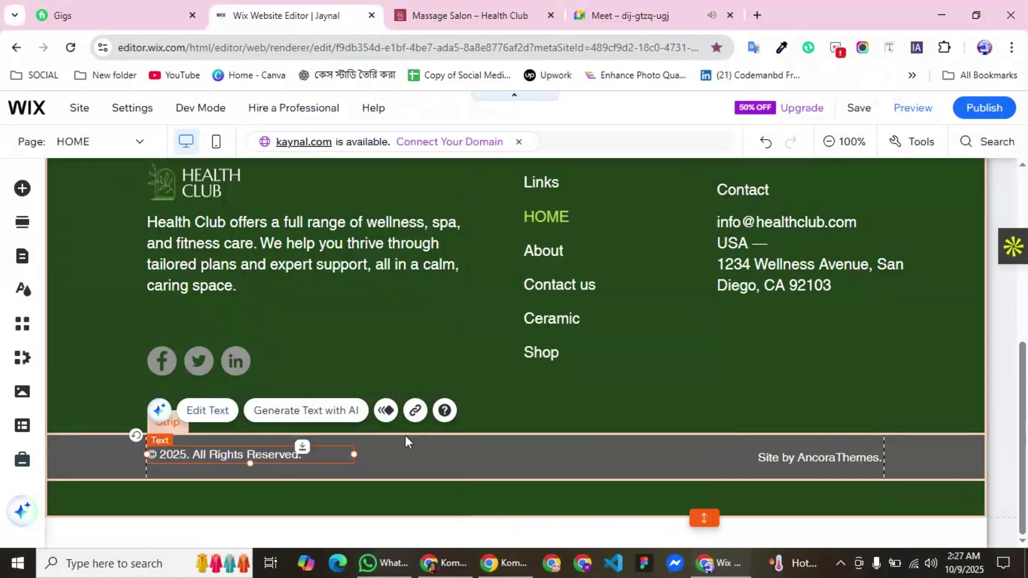
{"action": "left_click_drag", "start_coordinate": [353, 454], "coordinate": [320, 454]}
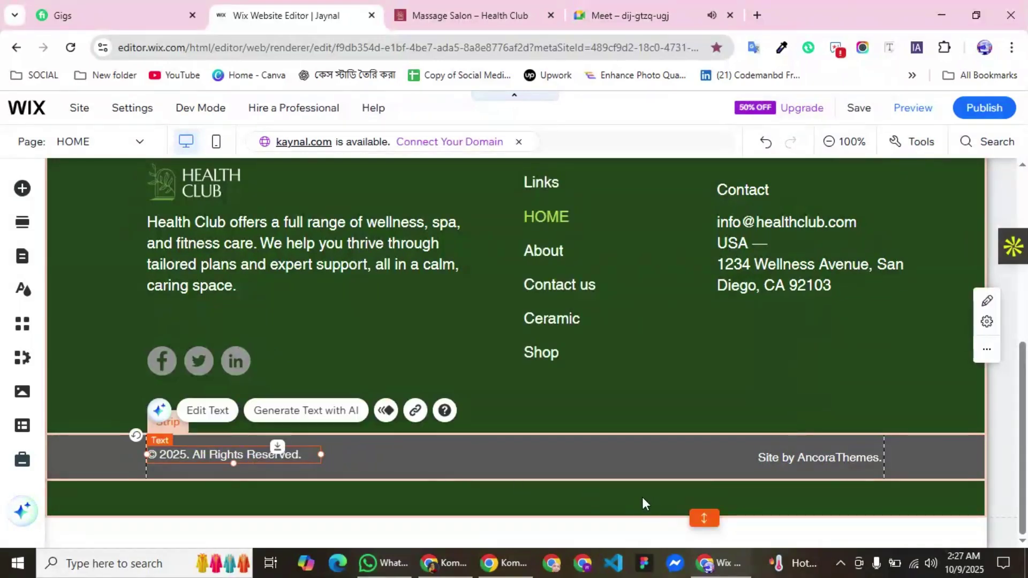
Make the copyright strip's background transparent by setting its colour opacity to 0%, matching the reference footer.
{"action": "left_click", "coordinate": [461, 7]}
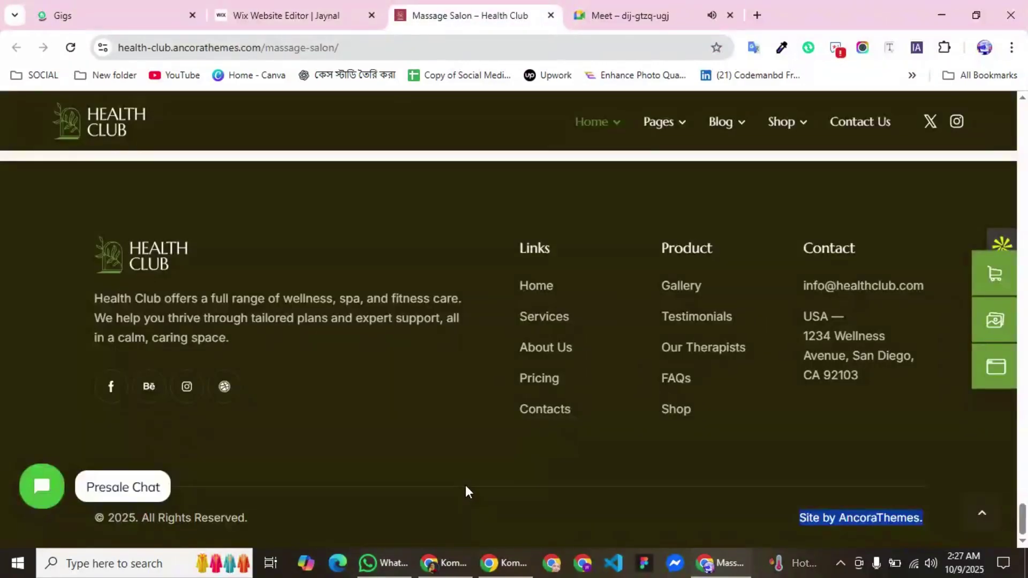
{"action": "left_click", "coordinate": [324, 15]}
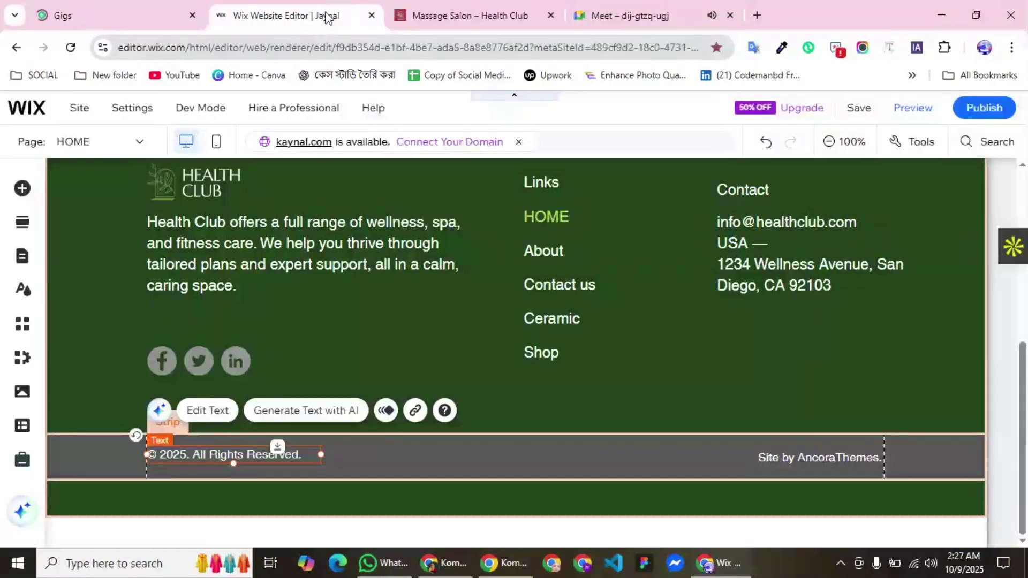
{"action": "left_click", "coordinate": [71, 461]}
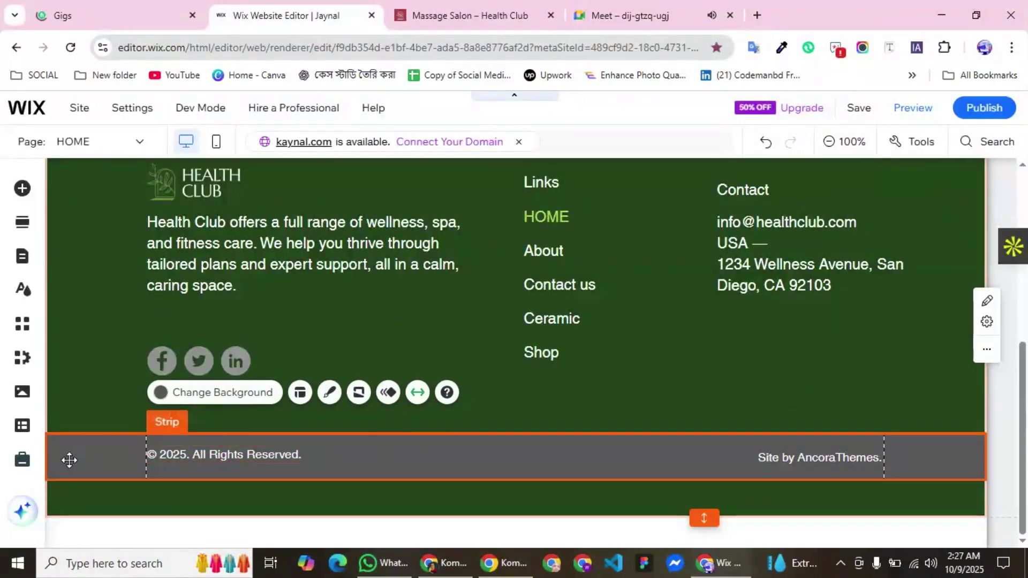
{"action": "left_click", "coordinate": [162, 396]}
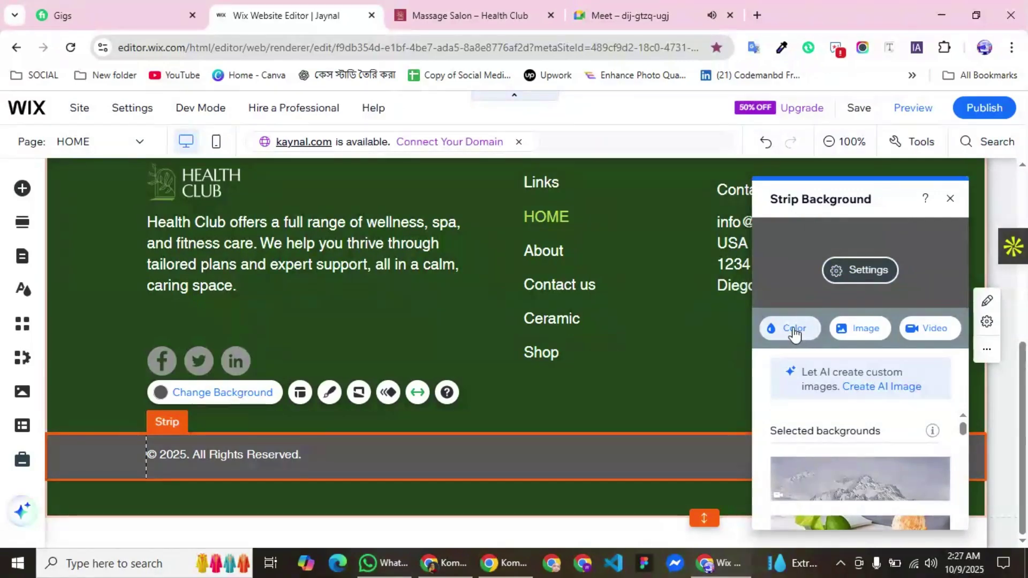
{"action": "left_click", "coordinate": [865, 270]}
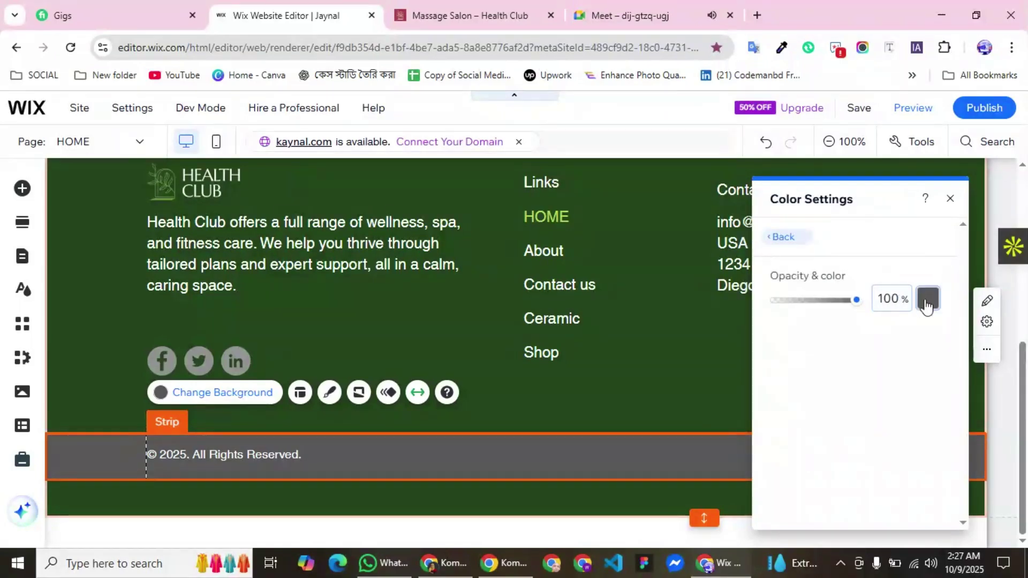
{"action": "left_click_drag", "start_coordinate": [861, 304], "coordinate": [767, 300]}
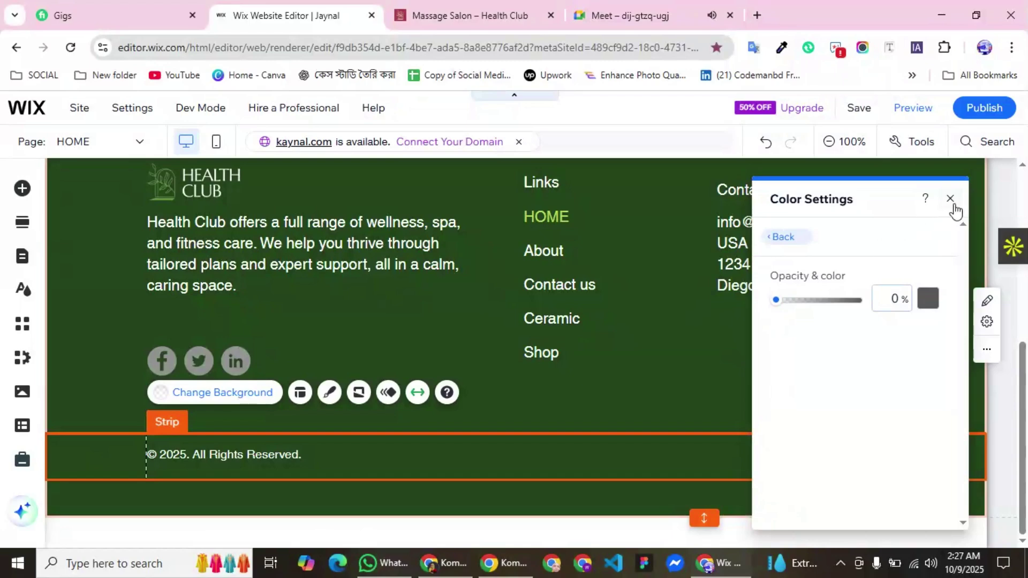
{"action": "left_click", "coordinate": [950, 199]}
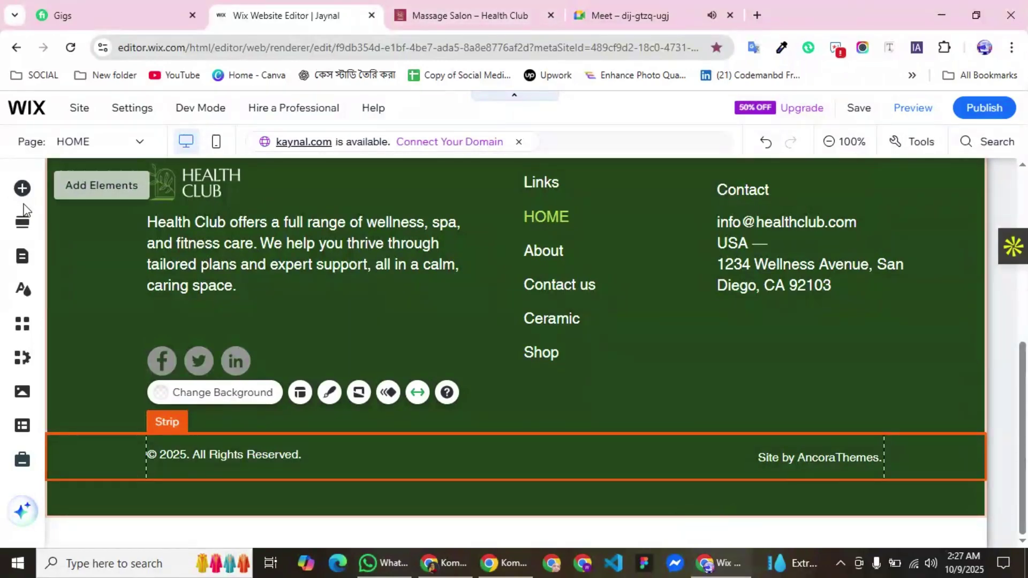
Add a thin black themed line to the footer as a decorative element.
{"action": "left_click", "coordinate": [21, 190]}
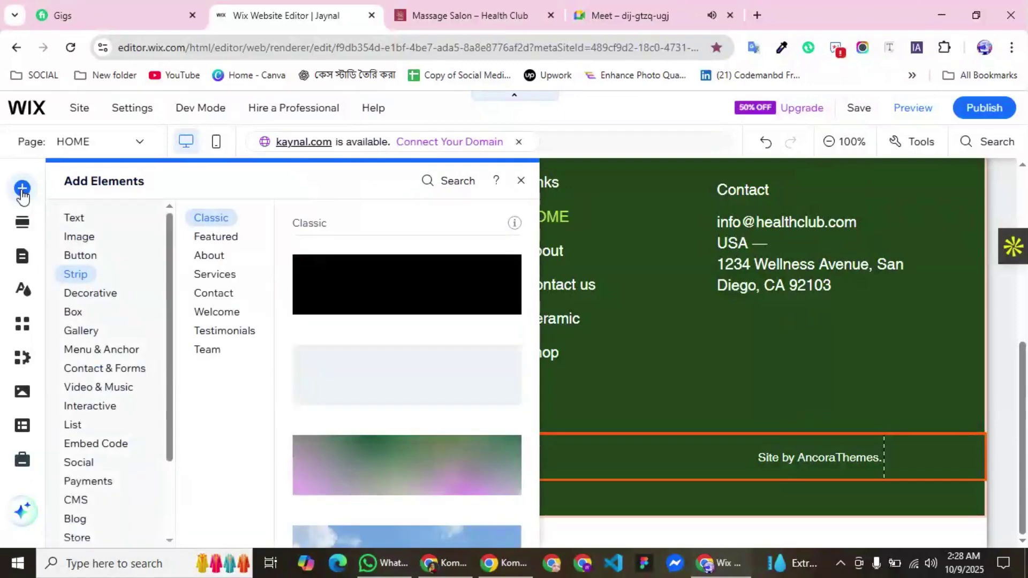
{"action": "left_click", "coordinate": [111, 299]}
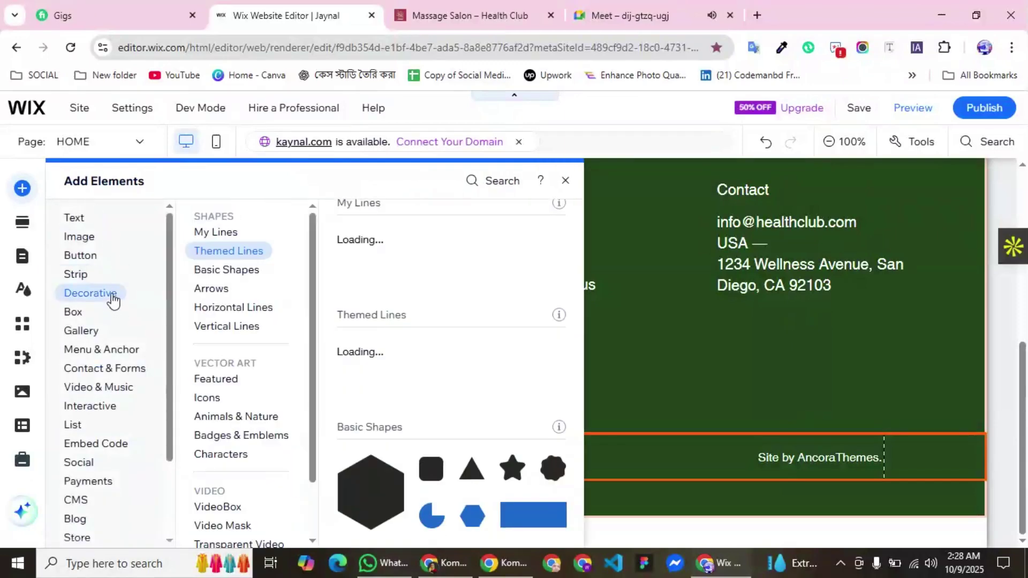
{"action": "left_click", "coordinate": [228, 236]}
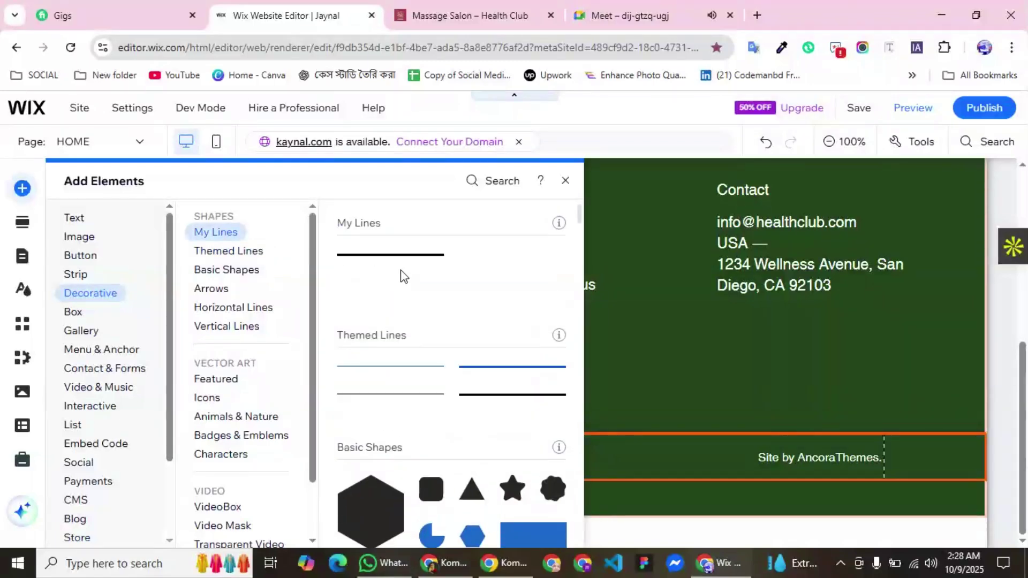
{"action": "left_click", "coordinate": [416, 400]}
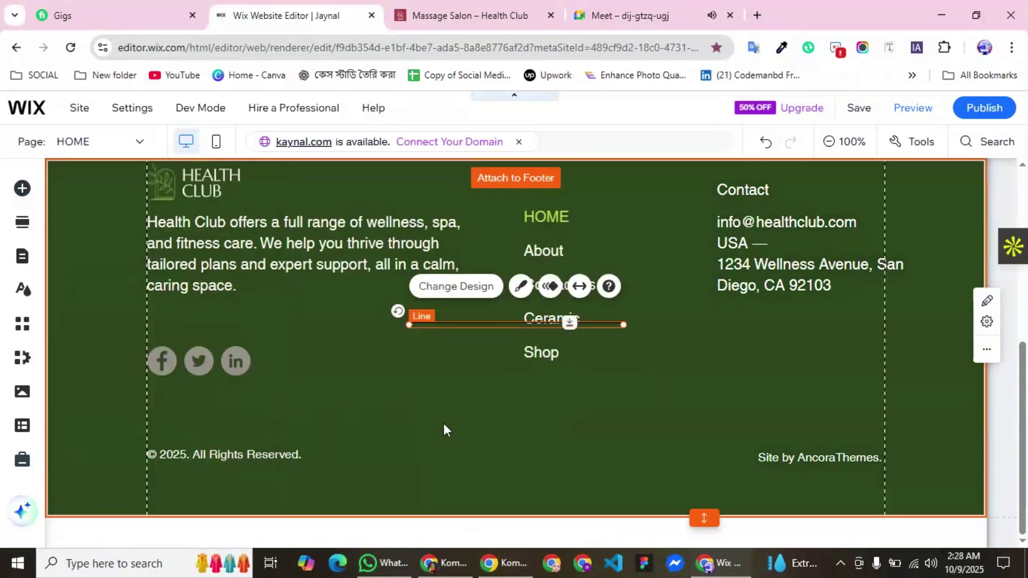
Move the line to the copyright strip's upper edge and stretch both ends past the gridlines, almost to the footer's sides.
{"action": "left_click_drag", "start_coordinate": [489, 324], "coordinate": [475, 431]}
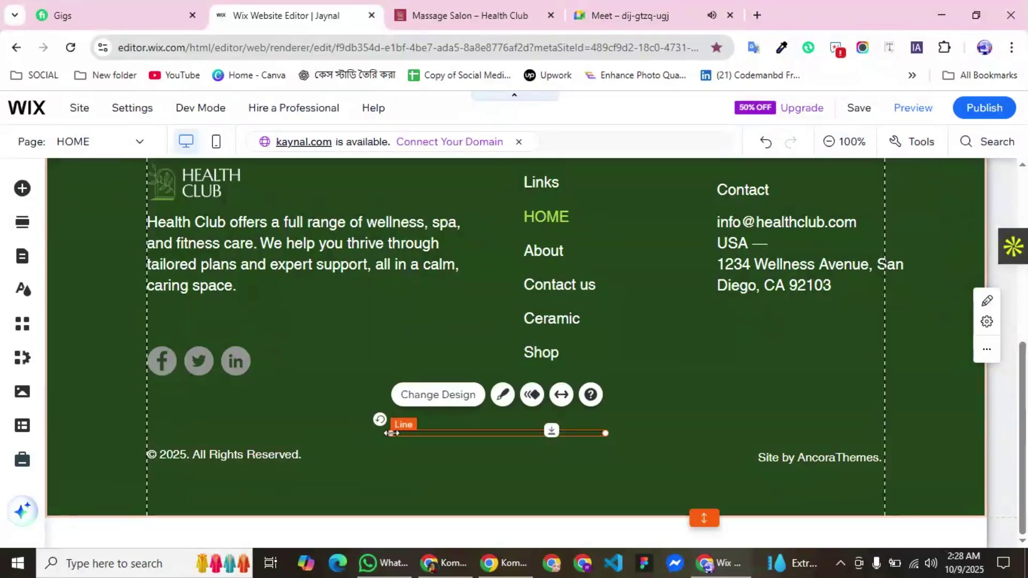
{"action": "left_click_drag", "start_coordinate": [391, 433], "coordinate": [63, 427]}
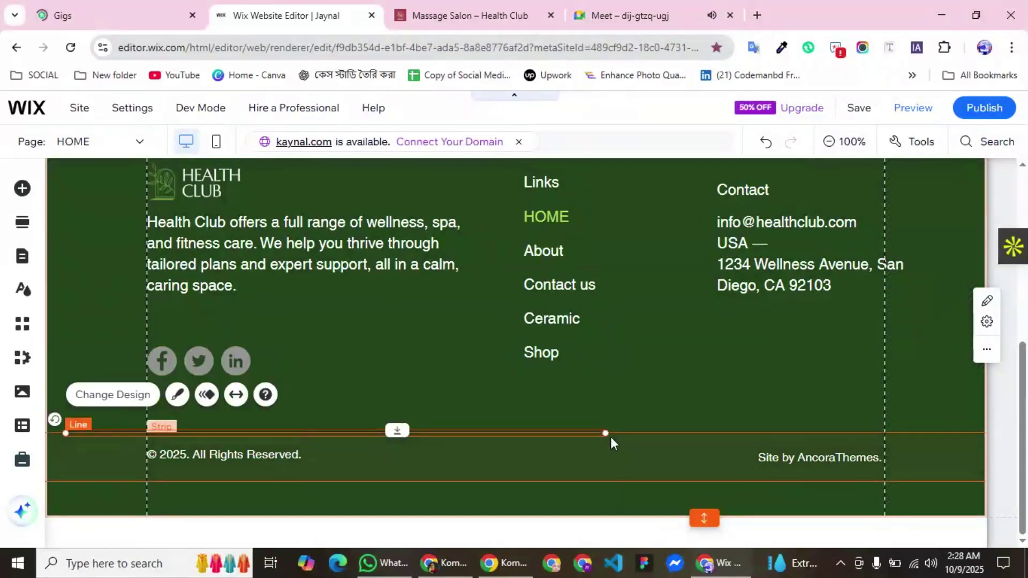
{"action": "left_click_drag", "start_coordinate": [602, 434], "coordinate": [947, 420]}
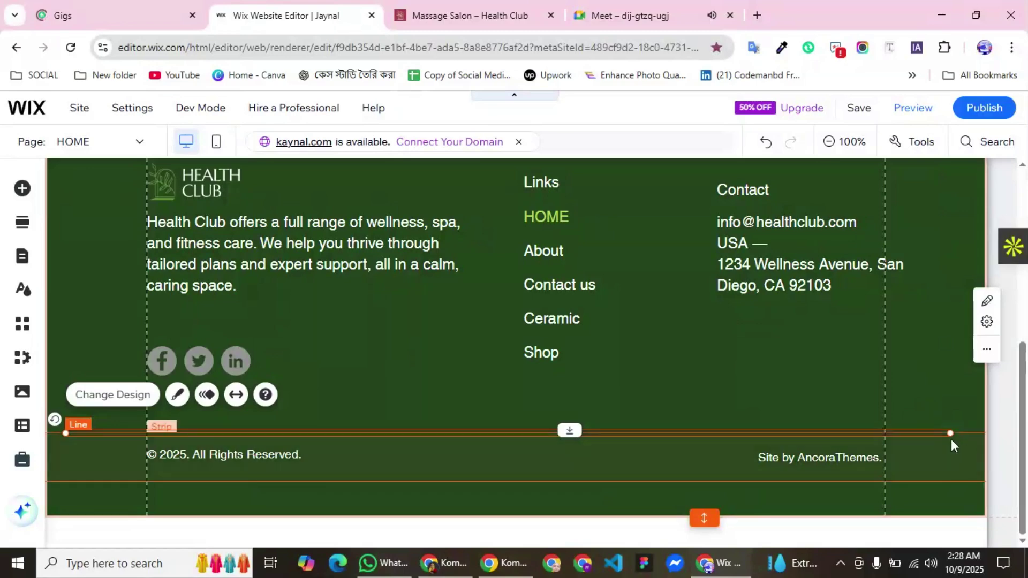
Compare the divider with the reference footer and change the line's colour to white (#FFFFFF).
{"action": "left_click", "coordinate": [466, 15]}
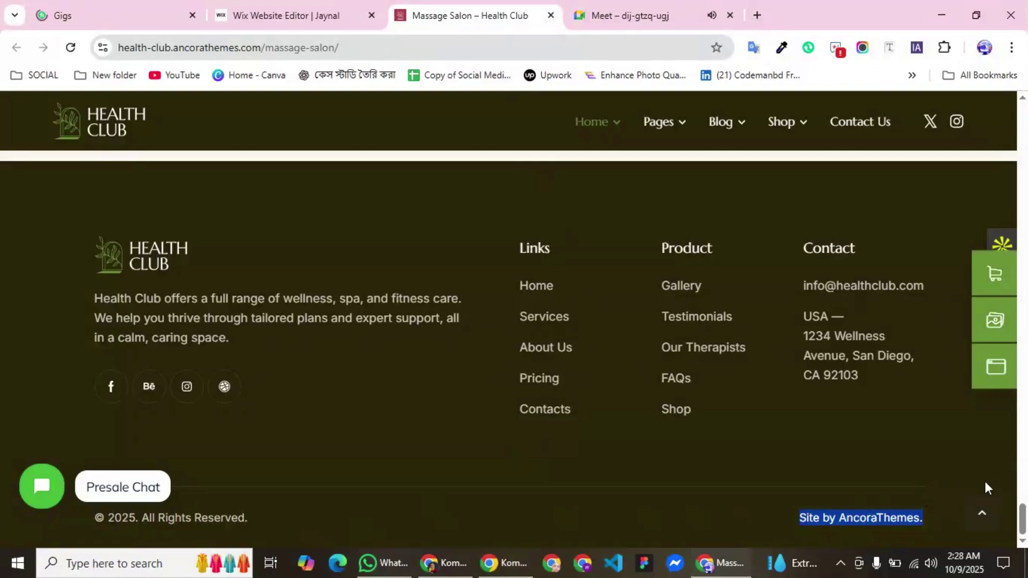
{"action": "left_click", "coordinate": [292, 22]}
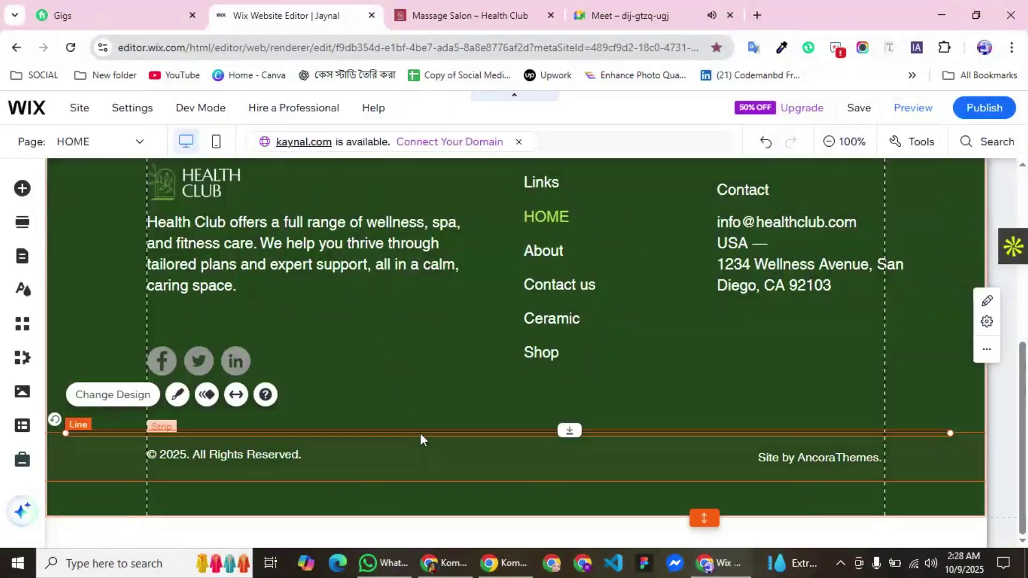
{"action": "left_click", "coordinate": [178, 396]}
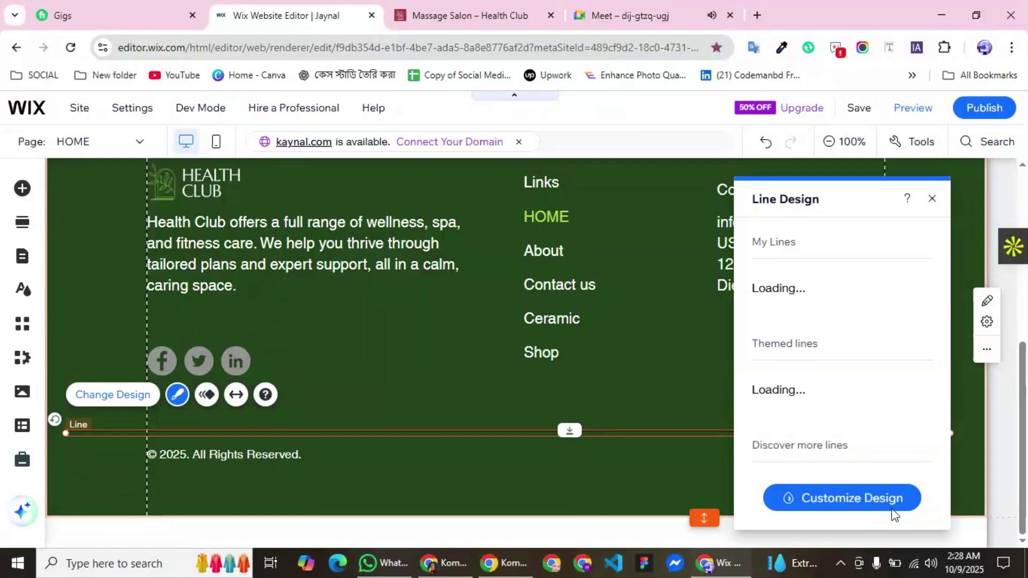
{"action": "left_click", "coordinate": [862, 508]}
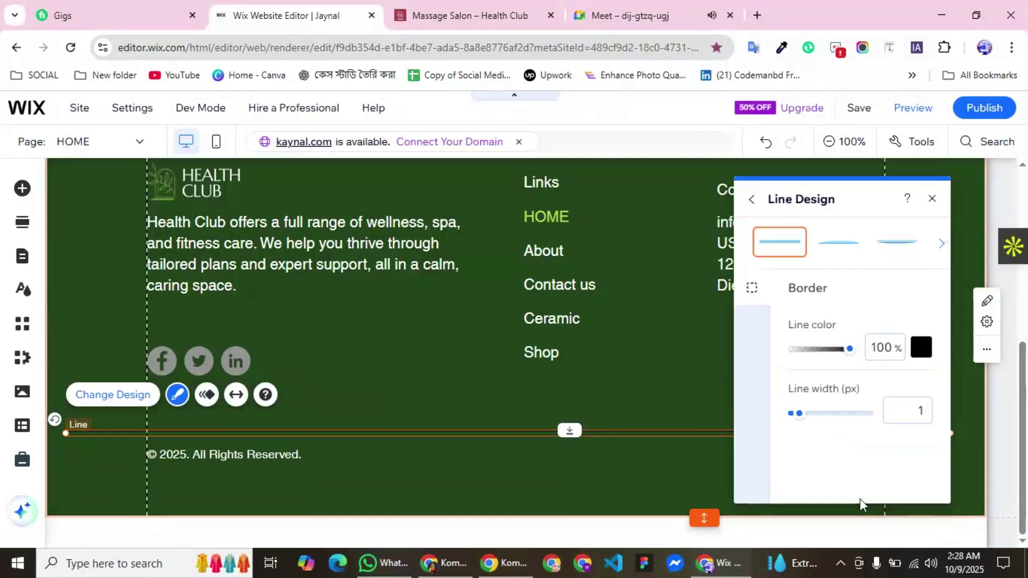
{"action": "left_click", "coordinate": [921, 352]}
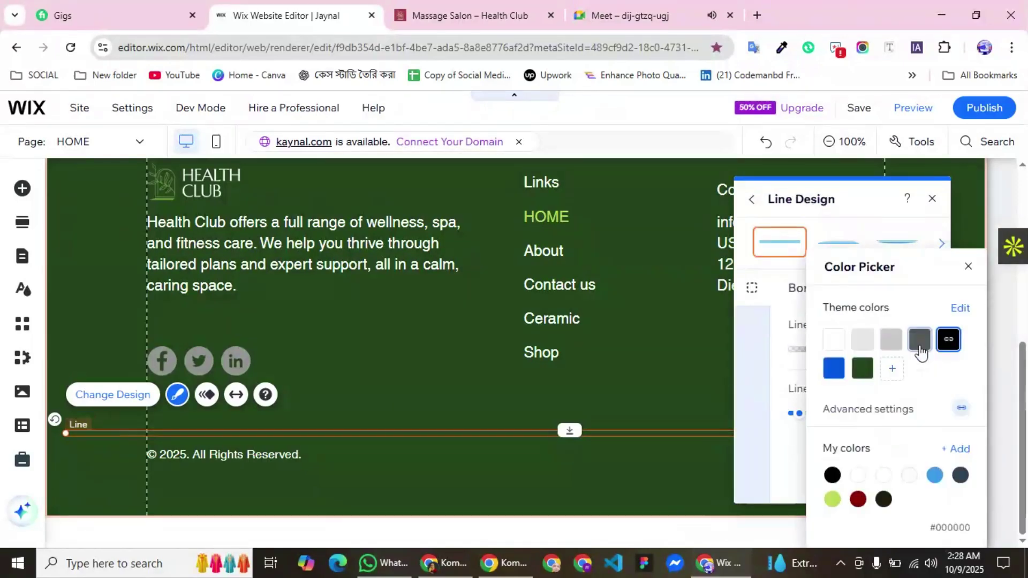
{"action": "left_click", "coordinate": [833, 340]}
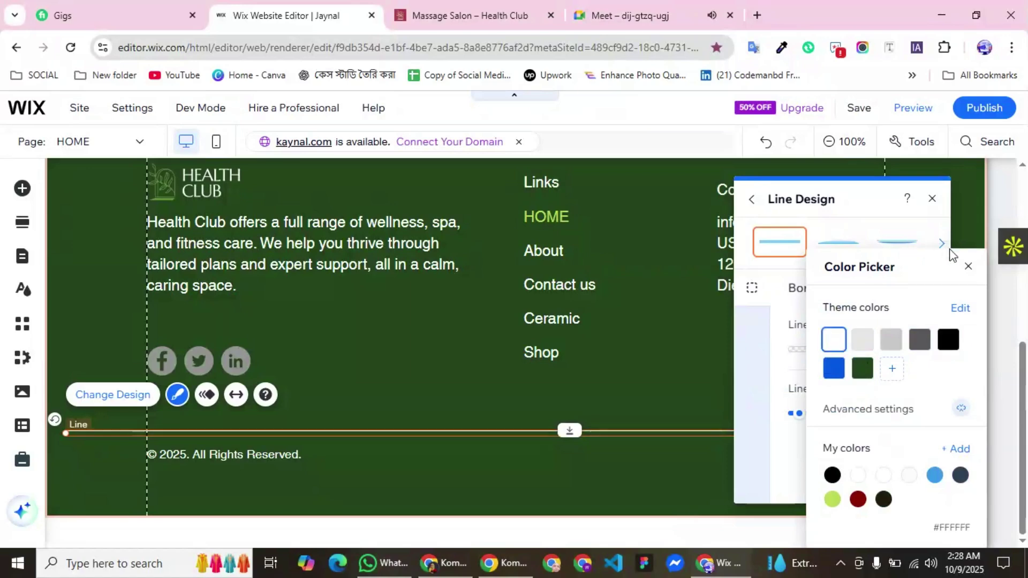
{"action": "left_click", "coordinate": [968, 266]}
{"action": "left_click", "coordinate": [933, 198]}
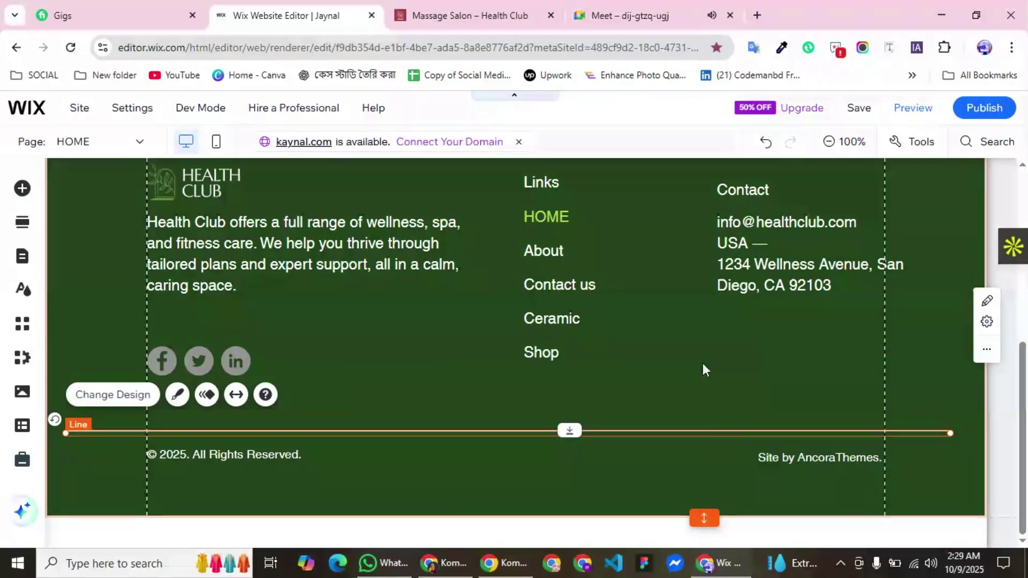
Publish the site and dismiss the follow-up dialogs without editing the mobile version.
{"action": "left_click", "coordinate": [984, 113]}
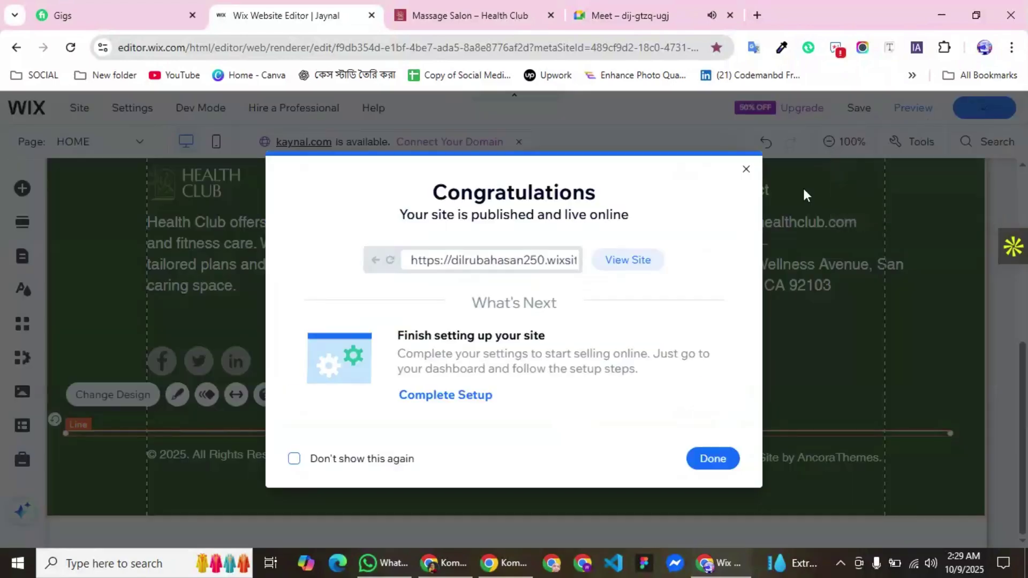
{"action": "left_click", "coordinate": [746, 170]}
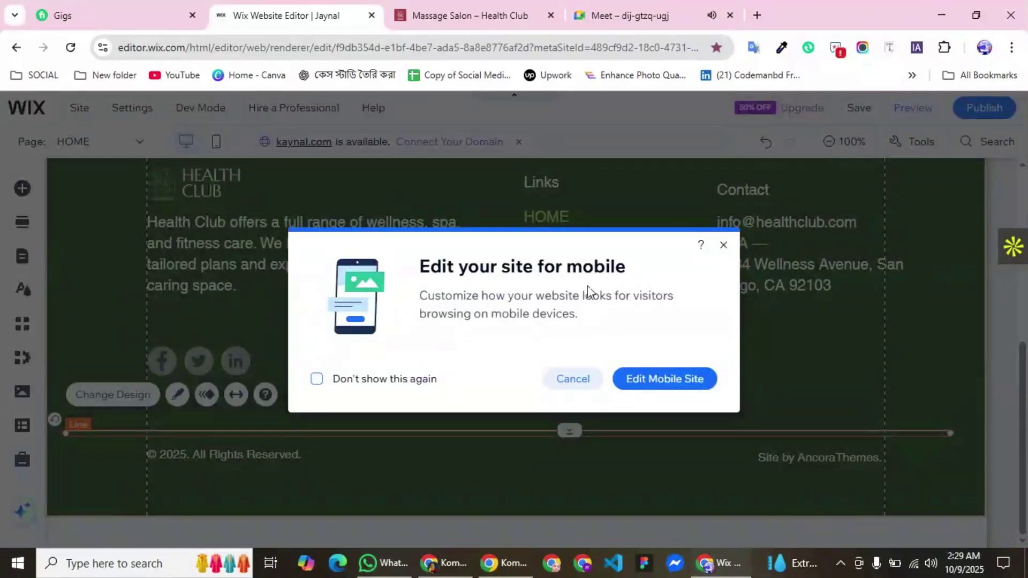
{"action": "left_click", "coordinate": [724, 247]}
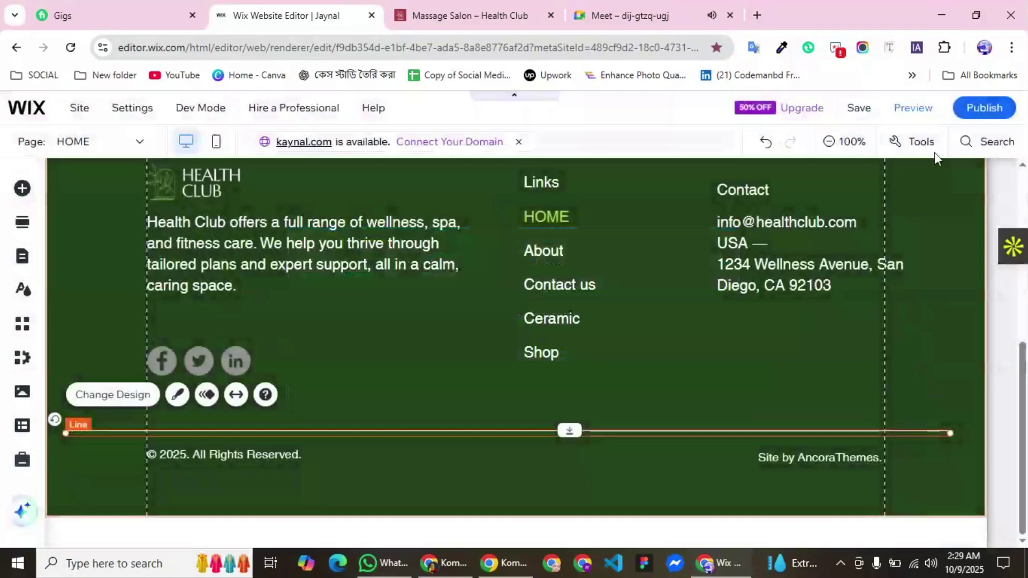
Preview the site and check the header, hero image and finished footer.
{"action": "left_click", "coordinate": [916, 109]}
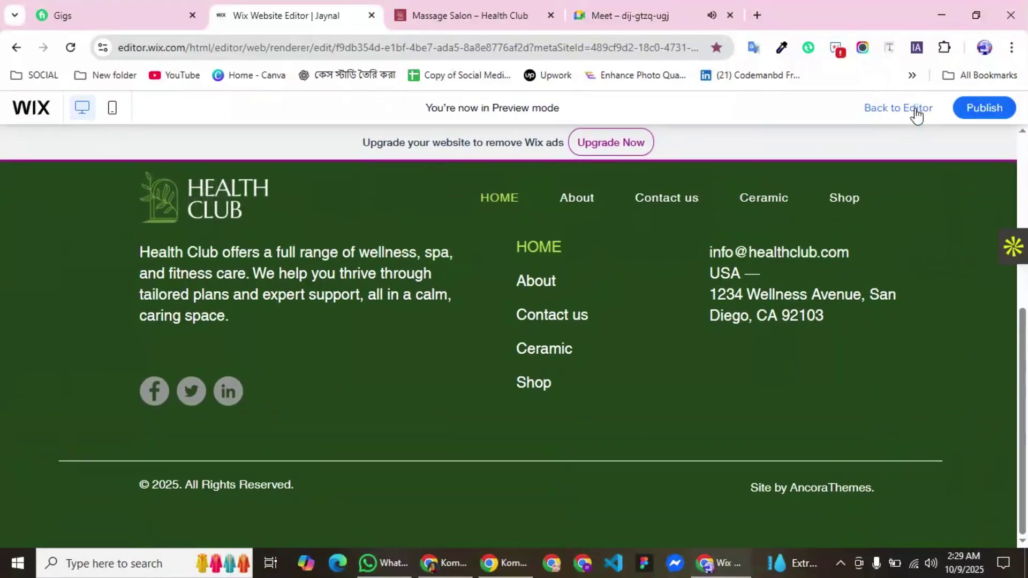
{"action": "scroll", "coordinate": [609, 435], "scroll_direction": "up", "scroll_amount": 4}
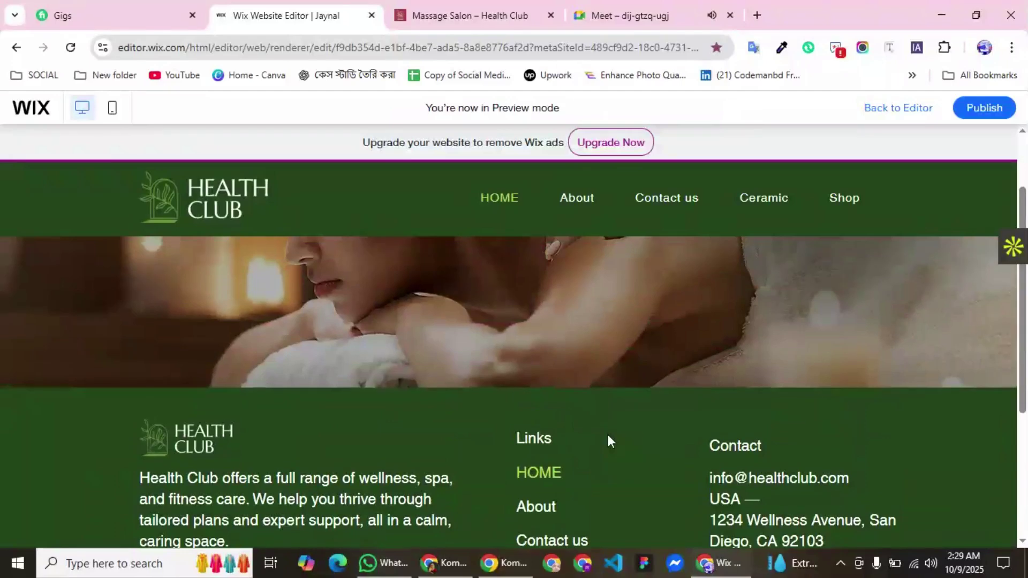
{"action": "scroll", "coordinate": [607, 437], "scroll_direction": "down", "scroll_amount": 2}
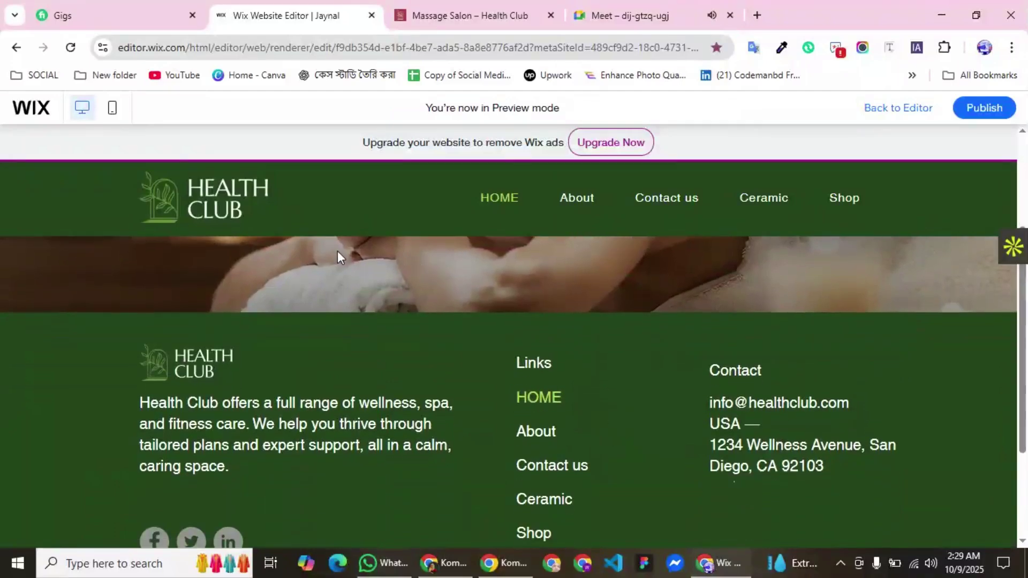
{"action": "scroll", "coordinate": [639, 378], "scroll_direction": "down", "scroll_amount": 3}
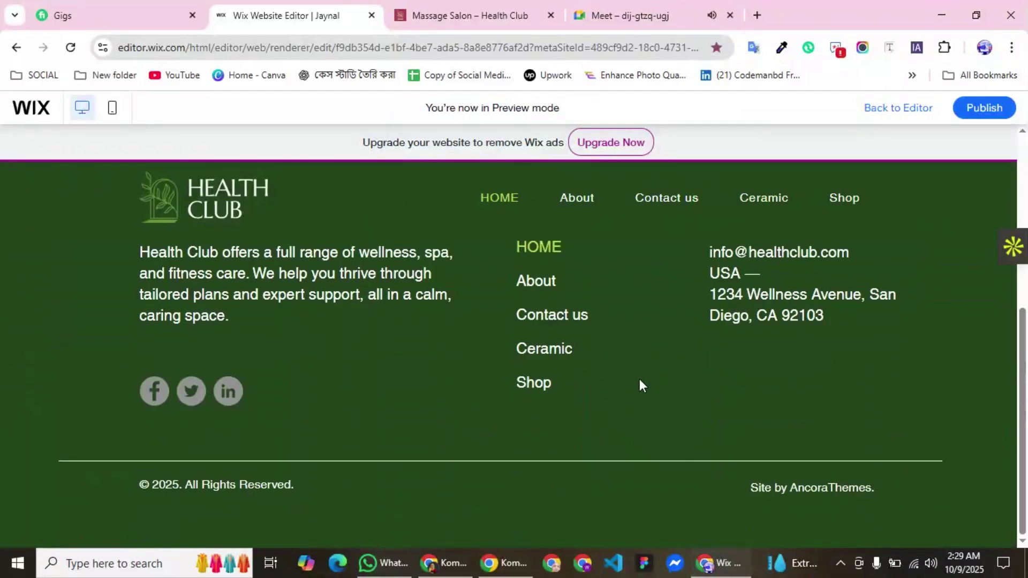
{"action": "scroll", "coordinate": [639, 406], "scroll_direction": "up", "scroll_amount": 3}
{"action": "scroll", "coordinate": [639, 412], "scroll_direction": "down", "scroll_amount": 3}
{"action": "scroll", "coordinate": [634, 426], "scroll_direction": "up", "scroll_amount": 6}
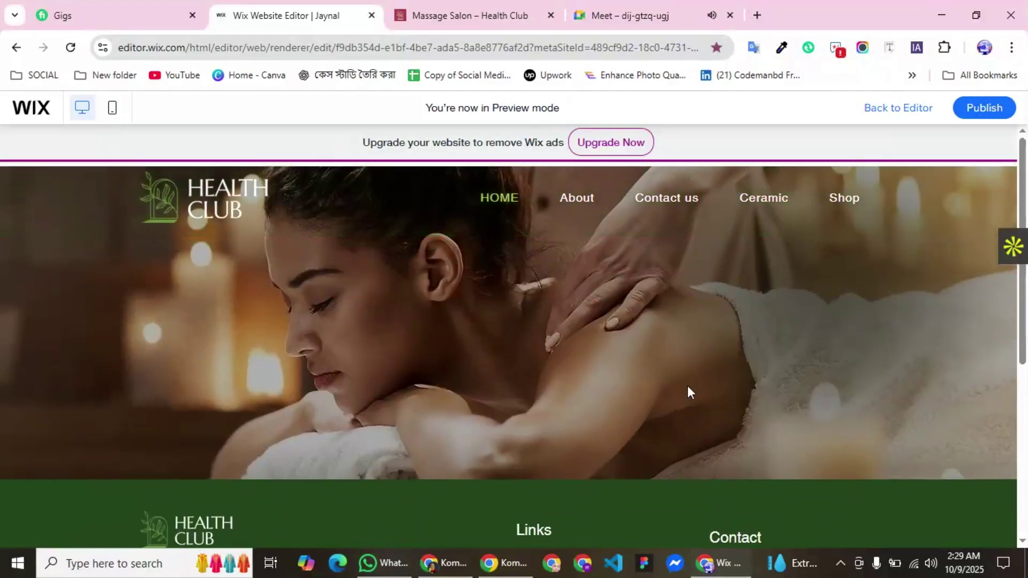
Switch to the Health Club reference site and review its page from the footer up to the hero section.
{"action": "left_click", "coordinate": [455, 15]}
{"action": "scroll", "coordinate": [494, 300], "scroll_direction": "up", "scroll_amount": 8}
{"action": "scroll", "coordinate": [493, 348], "scroll_direction": "up", "scroll_amount": 15}
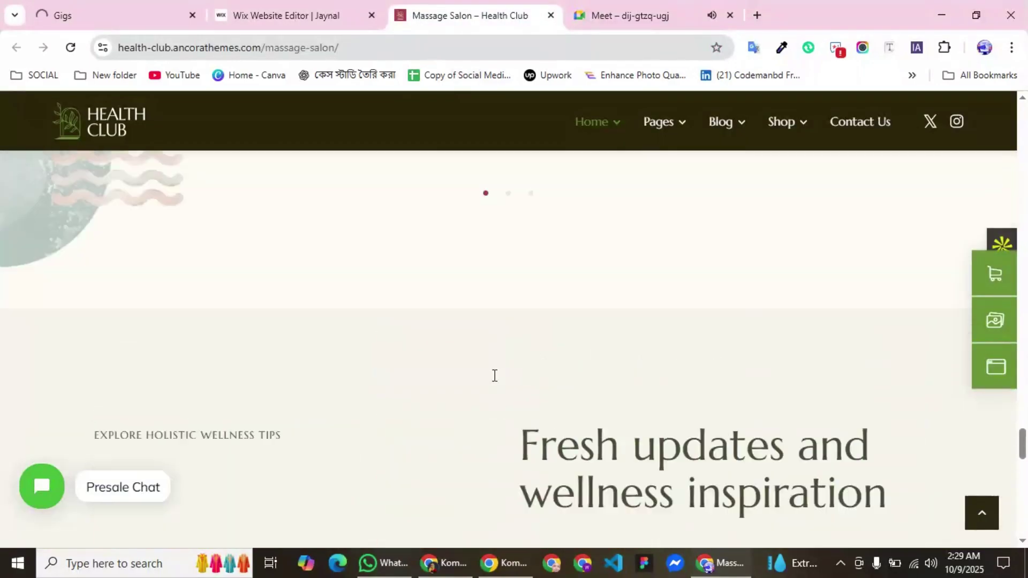
{"action": "scroll", "coordinate": [493, 379], "scroll_direction": "up", "scroll_amount": 15}
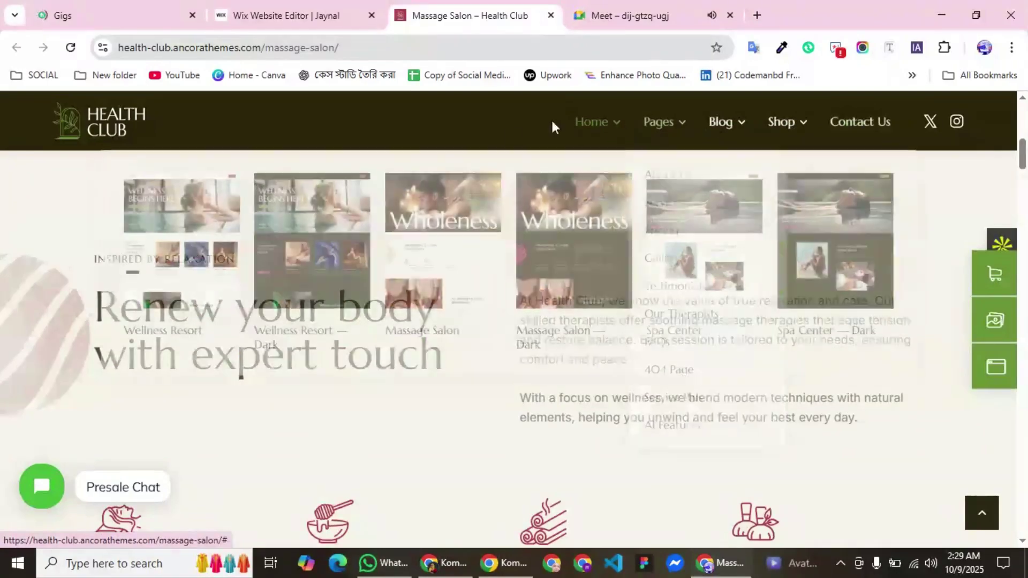
{"action": "scroll", "coordinate": [397, 397], "scroll_direction": "up", "scroll_amount": 5}
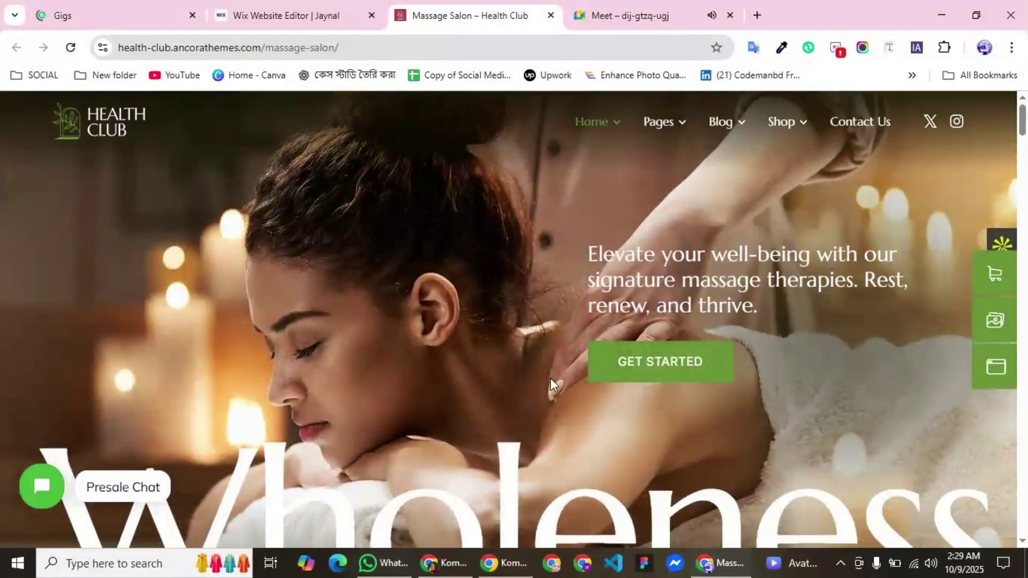